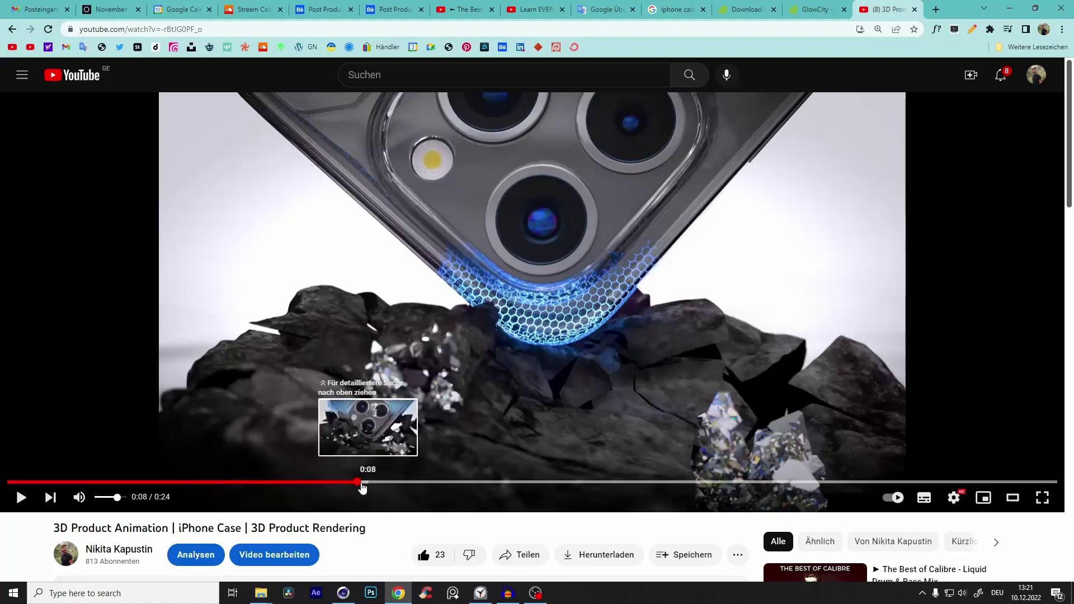
Play and replay the iPhone case animation between about 0:07 and 0:10 to examine the blue glowing pattern effect
click(21, 497)
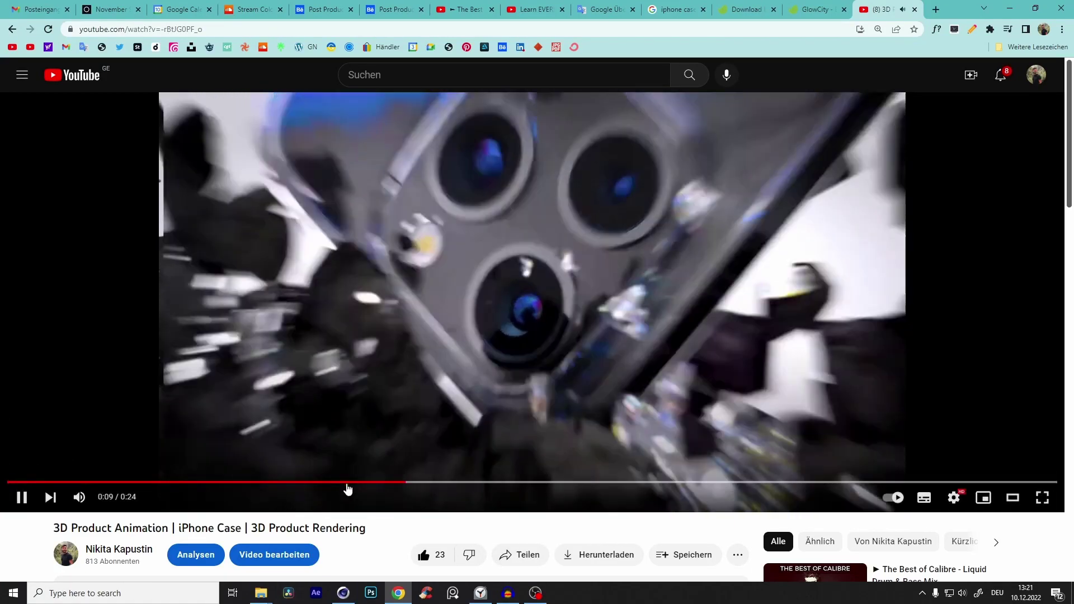
click(341, 483)
click(374, 385)
scroll(67, 482, down, 1)
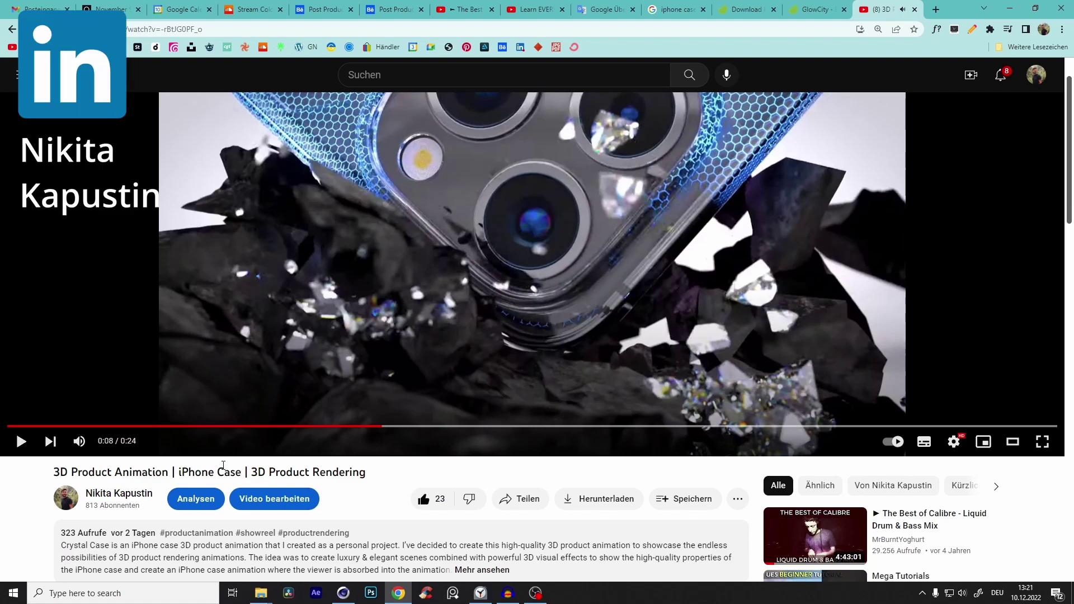
scroll(223, 465, down, 6)
scroll(396, 305, up, 7)
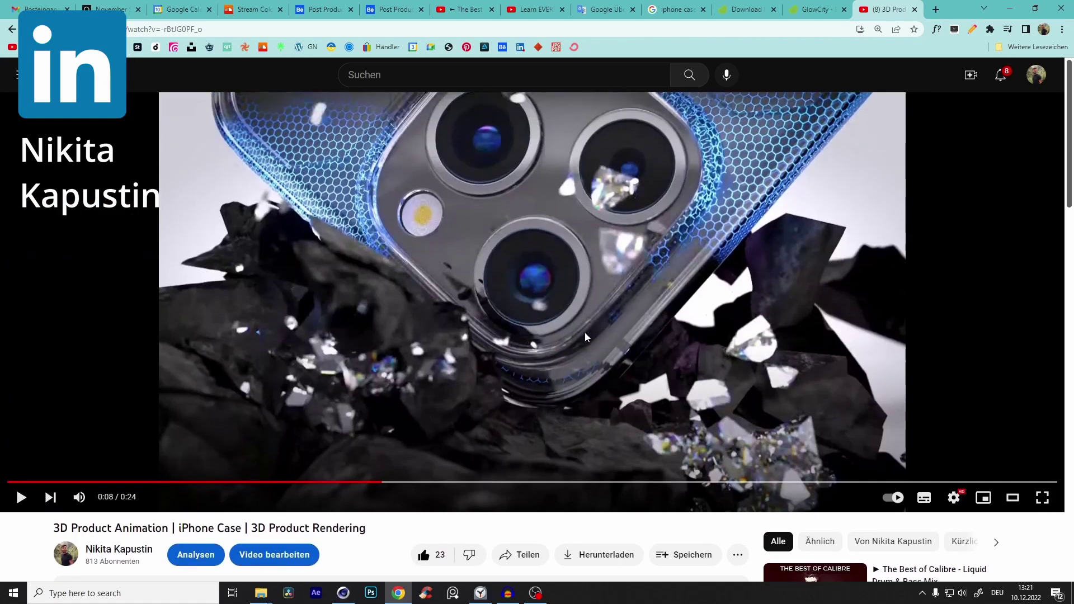
click(339, 482)
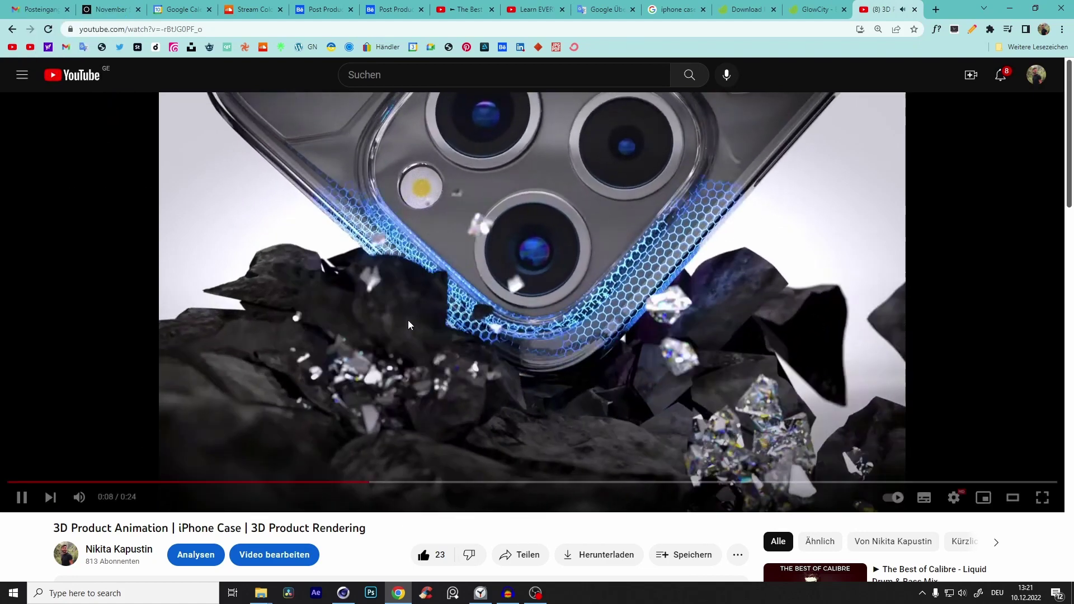
click(330, 164)
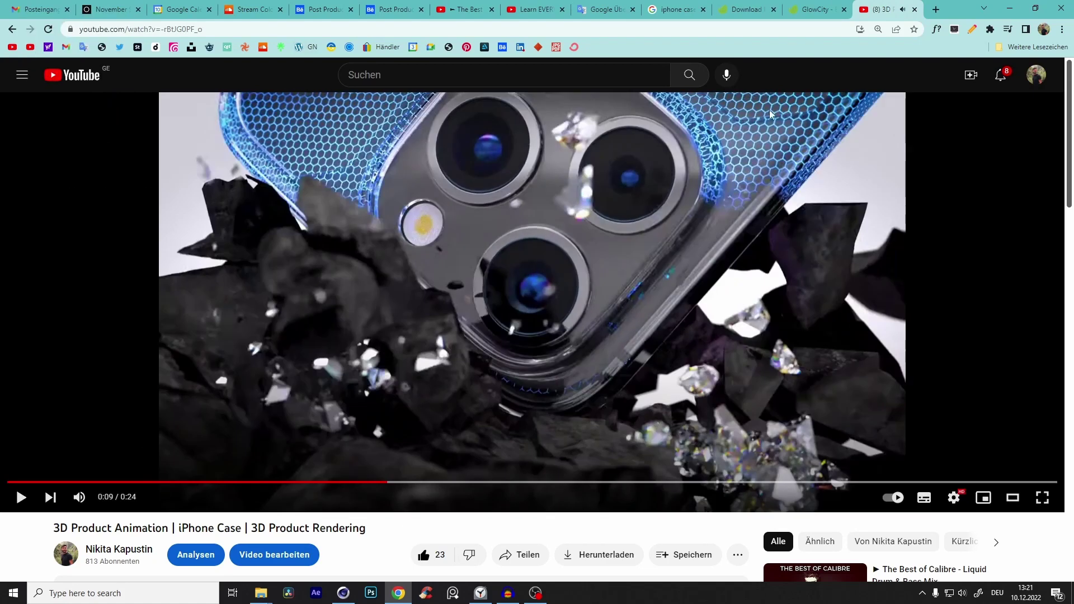
click(377, 482)
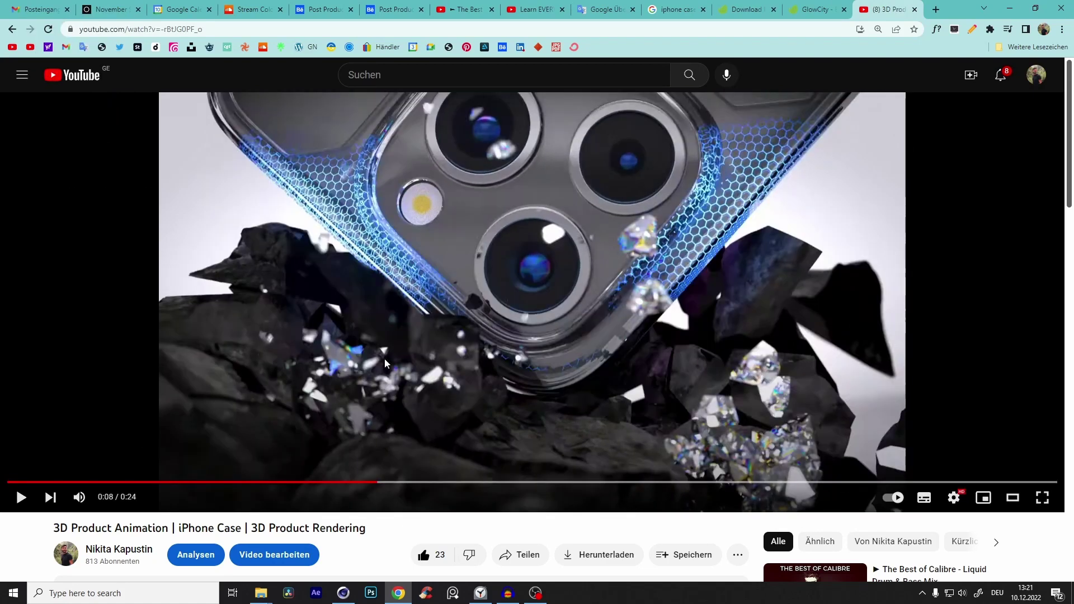
click(329, 482)
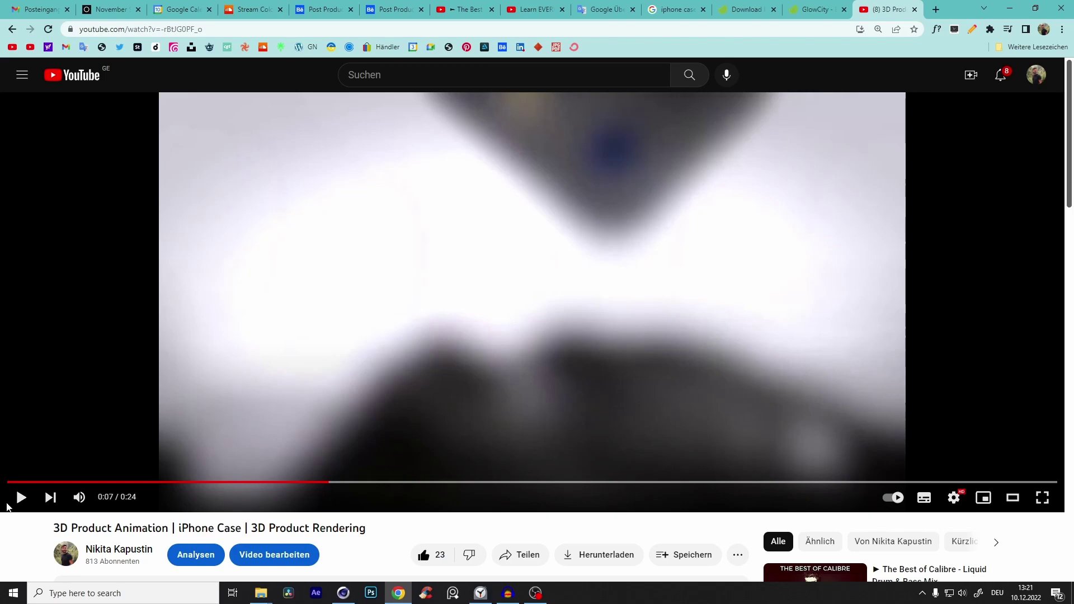
click(19, 498)
click(19, 499)
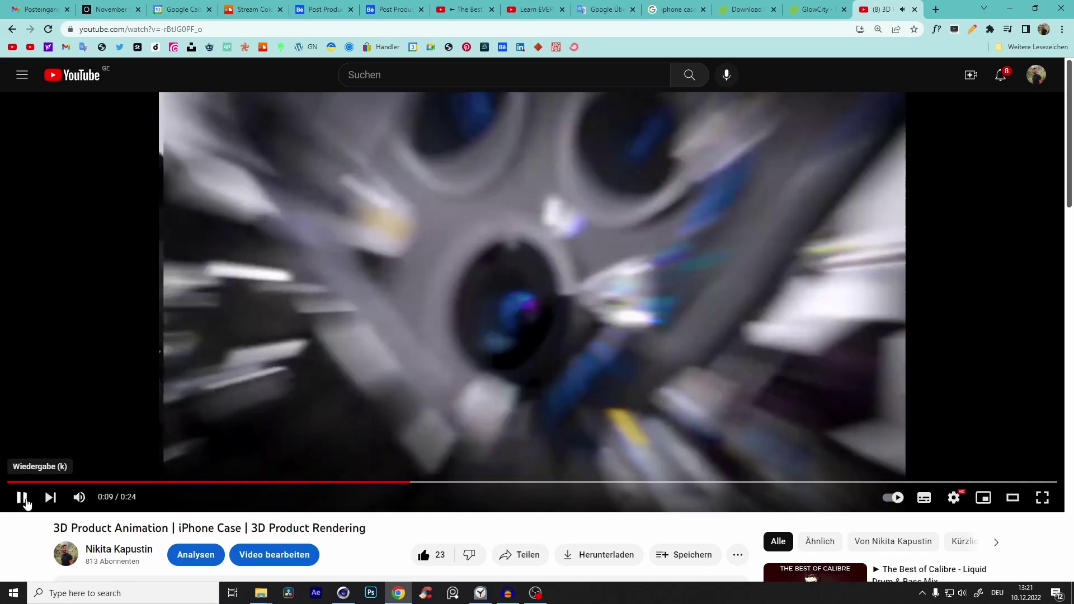
click(267, 482)
click(21, 497)
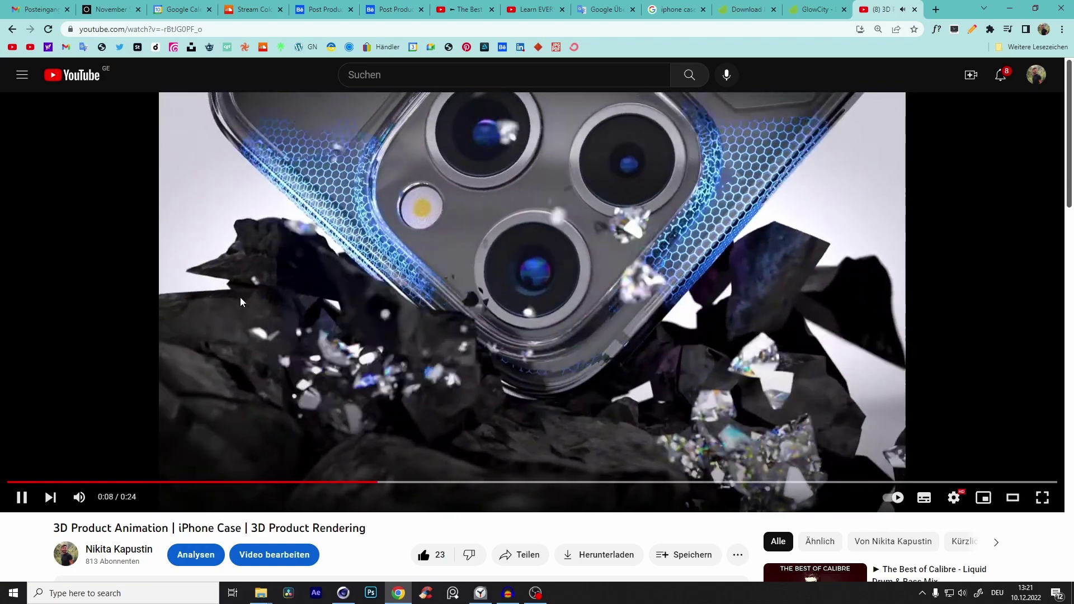
Read the video's comments and highlight the request for a short video on the blueish pattern effect
scroll(694, 282, down, 10)
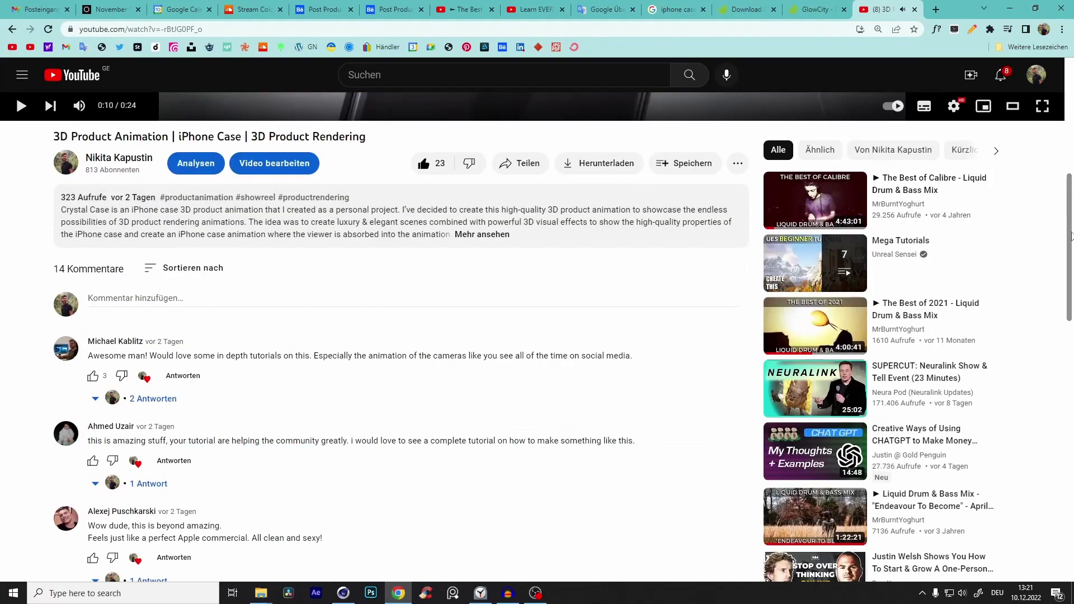
scroll(319, 346, down, 3)
scroll(2, 354, down, 1)
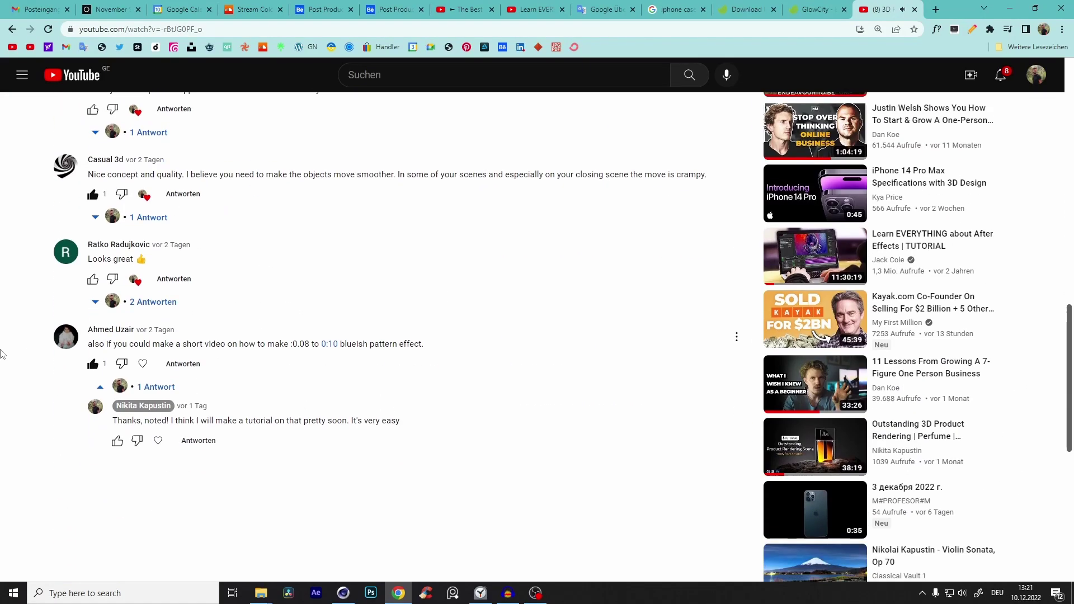
drag(148, 354, 419, 343)
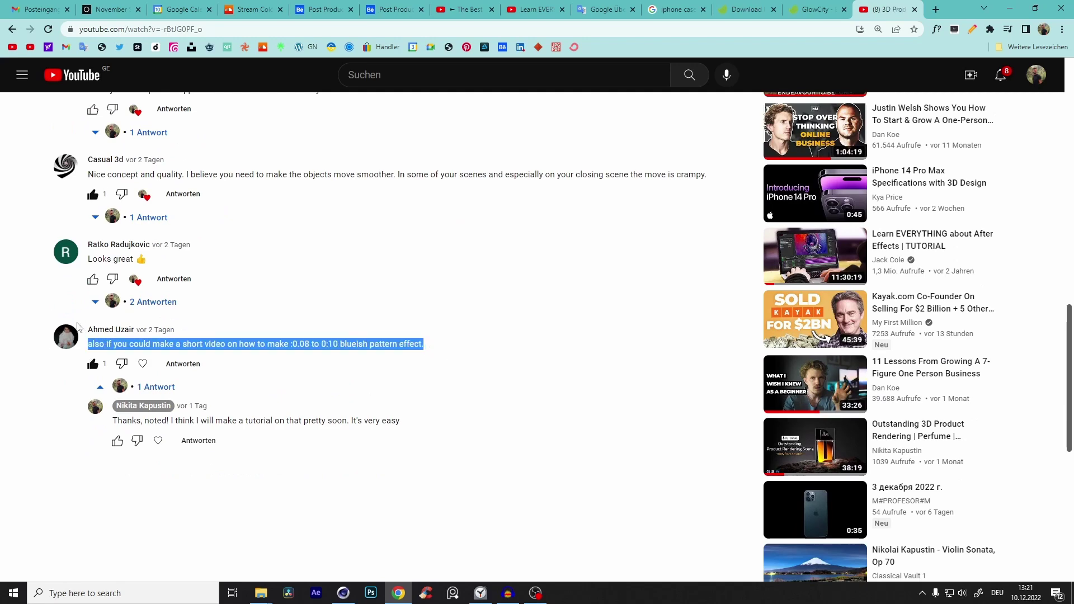
scroll(553, 377, up, 6)
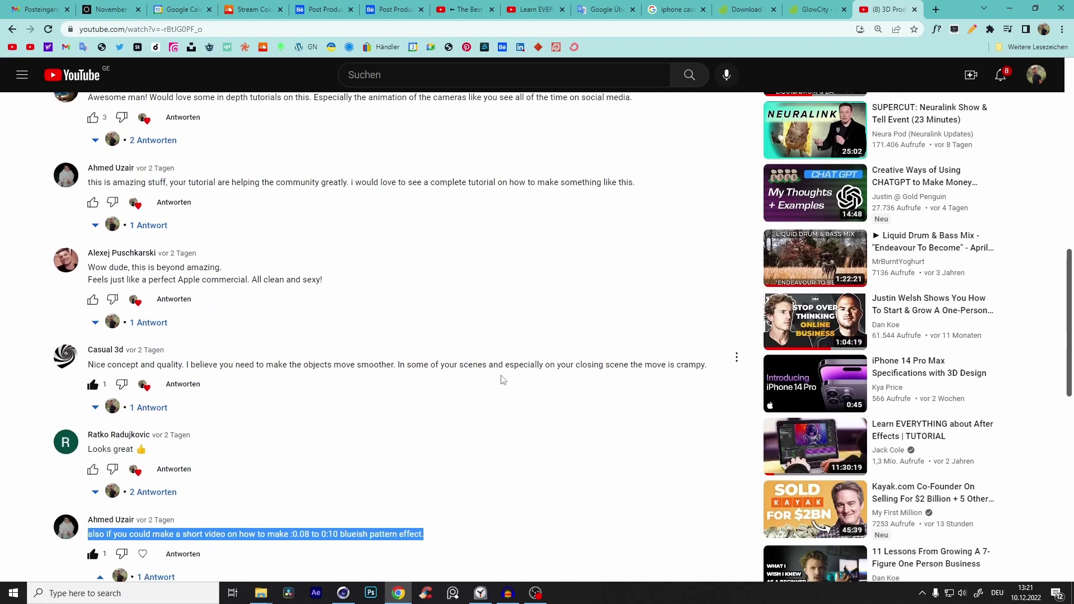
scroll(514, 388, up, 9)
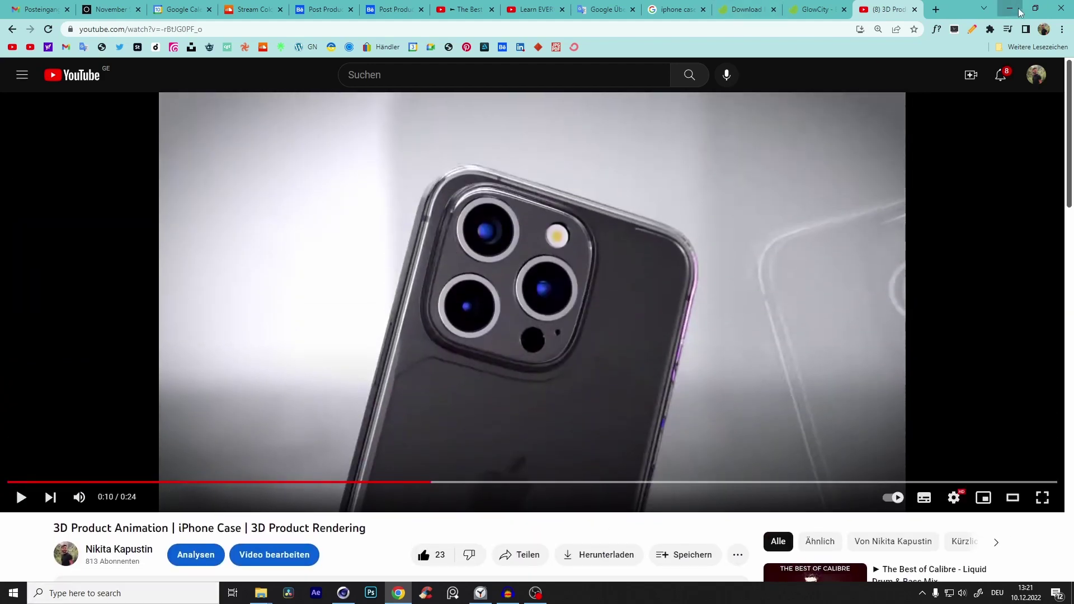
Switch to Cinema 4D and scrub the phone case animation to frame 35 to examine the glow pattern
click(1019, 11)
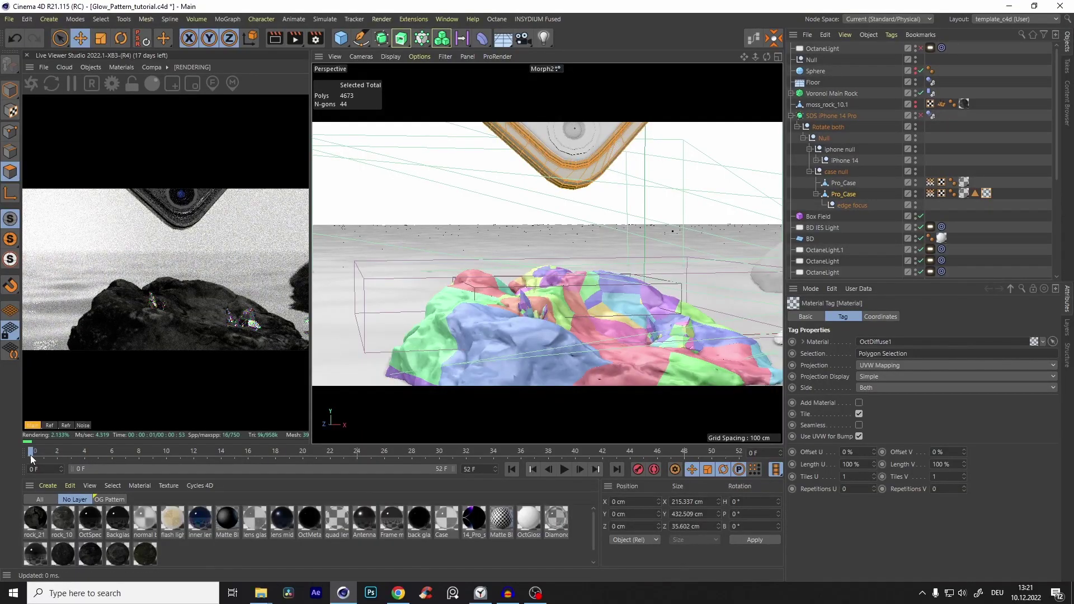
drag(31, 459, 289, 449)
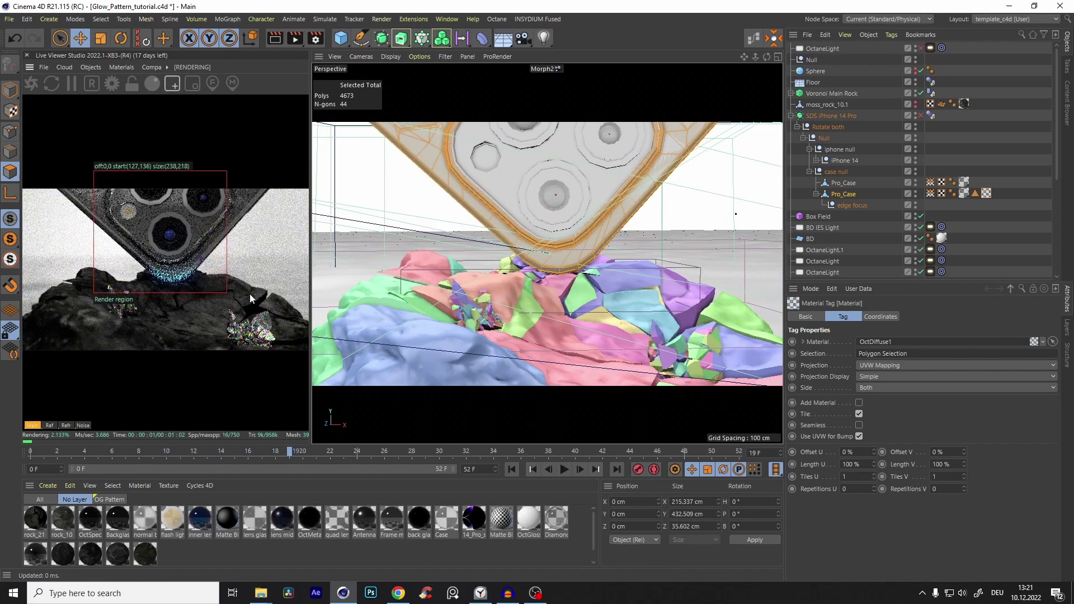
drag(300, 454, 507, 443)
Try to move the Box Field vertically near the phone's cameras and undo the change
key(F1)
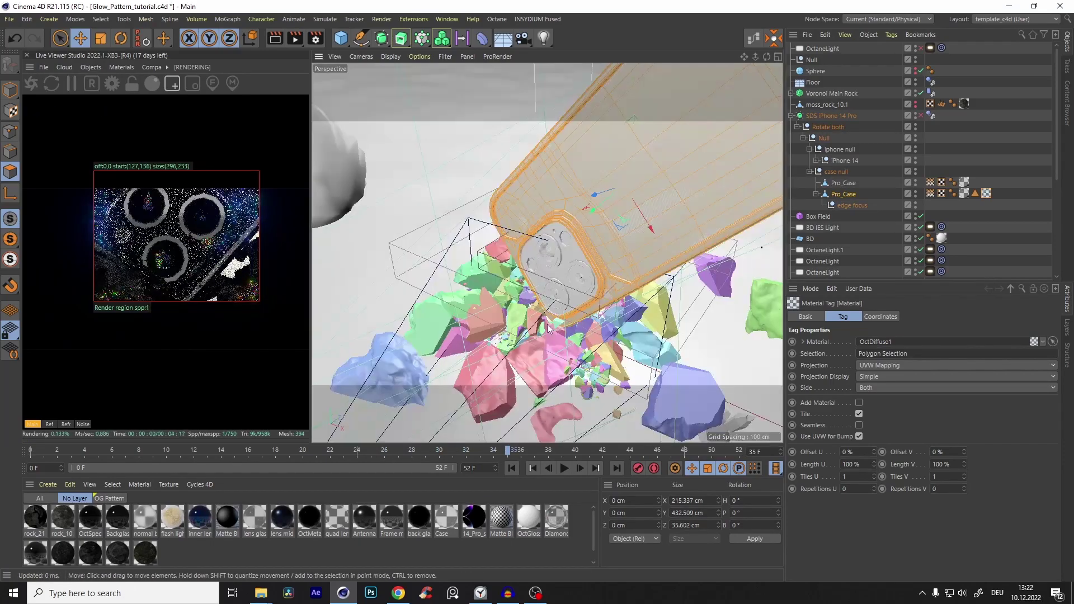
alt+drag(541, 380, 591, 235)
click(563, 246)
drag(594, 178, 594, 127)
key(ctrl+z)
key(ctrl+z)
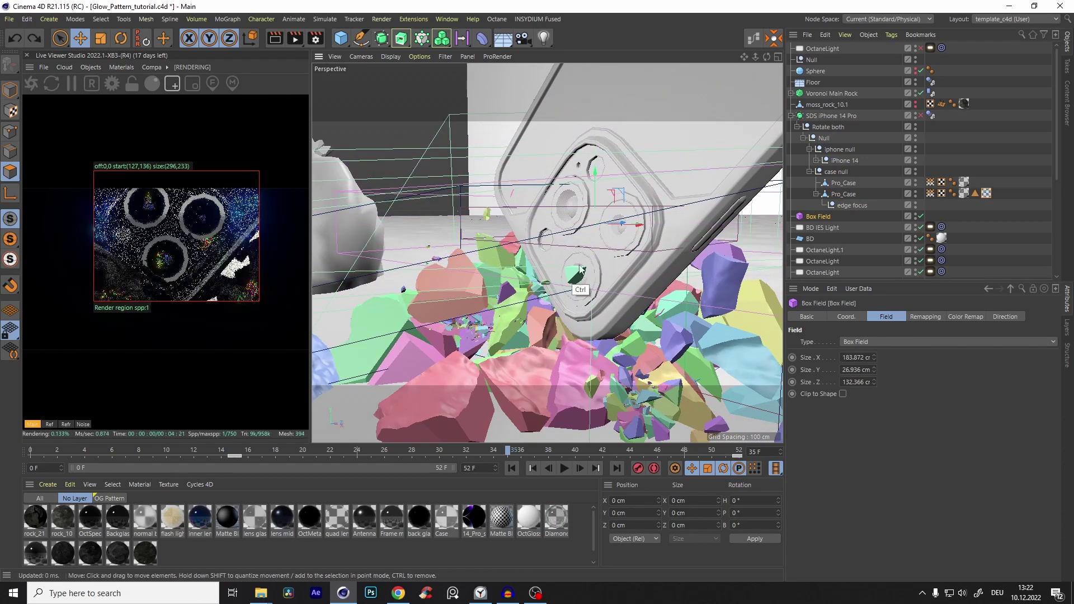
alt+drag(580, 270, 576, 241)
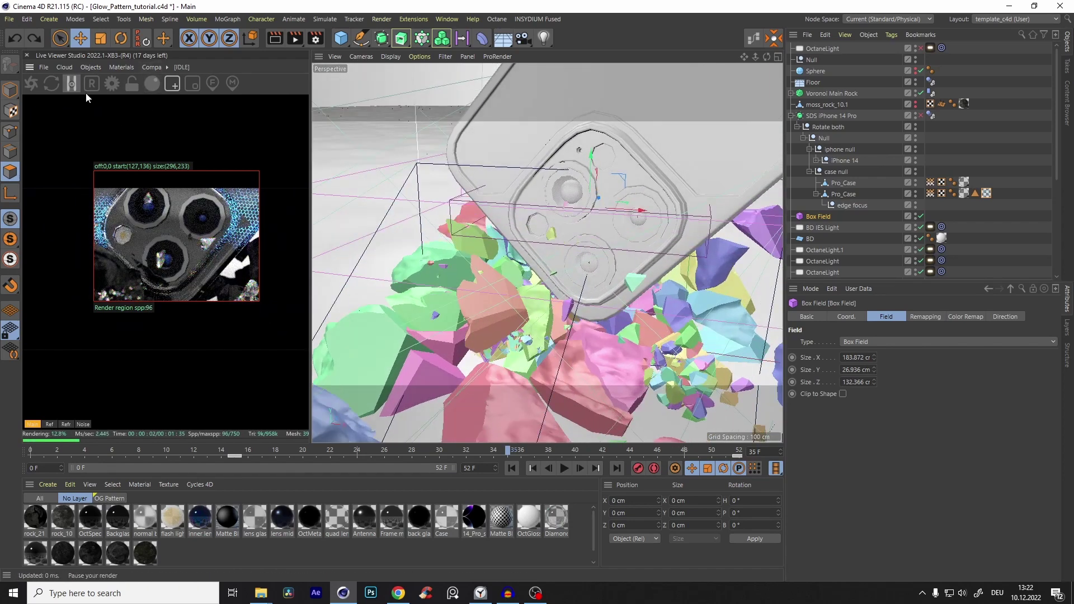
Switch to the Untitled 3 project with the two spheres, enlarge the viewport and display it in Gouraud shading with lines
key(v)
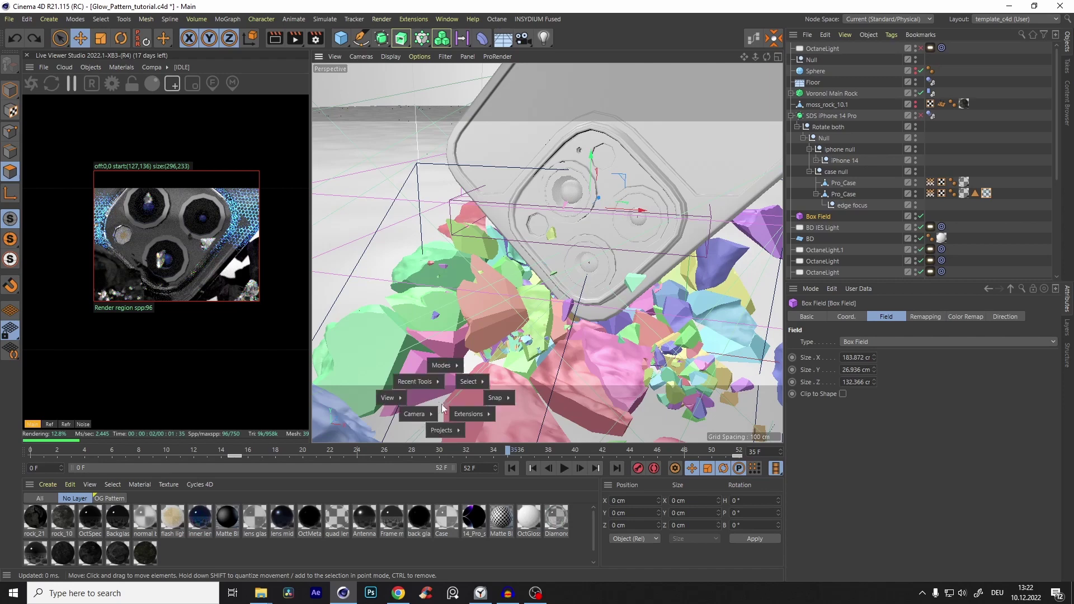
click(432, 440)
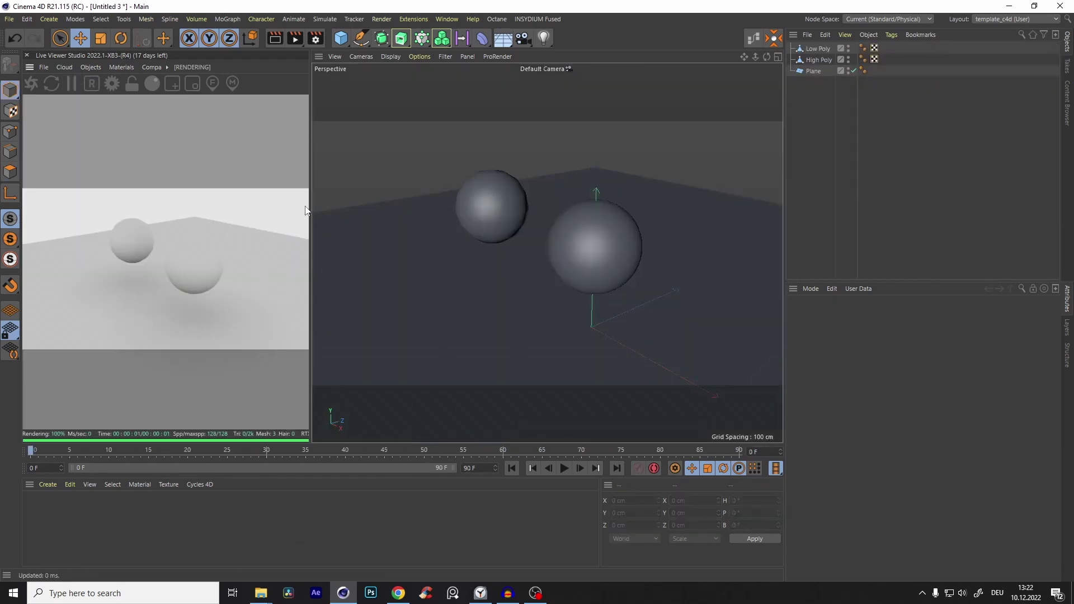
drag(309, 203, 254, 207)
mouse_move(540, 238)
alt+mouse_down()
mouse_move(588, 209)
mouse_move(568, 236)
mouse_move(595, 243)
mouse_move(503, 276)
mouse_move(542, 243)
mouse_move(571, 176)
alt+mouse_up()
scroll(567, 238, up, 2)
key(n)
key(b)
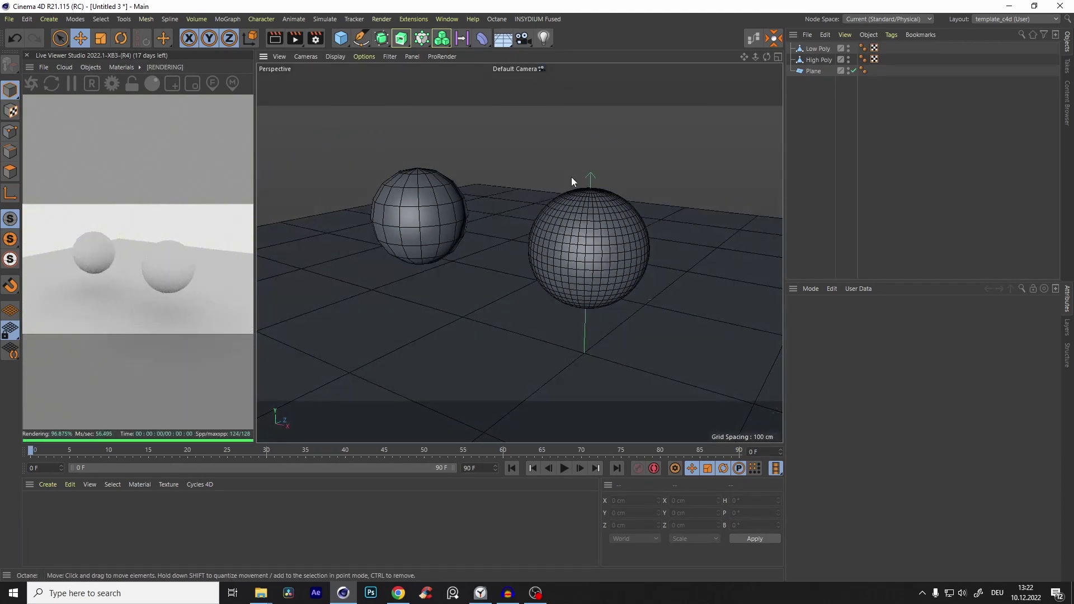
Select all polygons of the High Poly and Low Poly spheres in polygon mode
alt+middle_drag(557, 247, 579, 270)
alt+drag(579, 270, 653, 264)
scroll(598, 261, up, 3)
scroll(603, 255, down, 3)
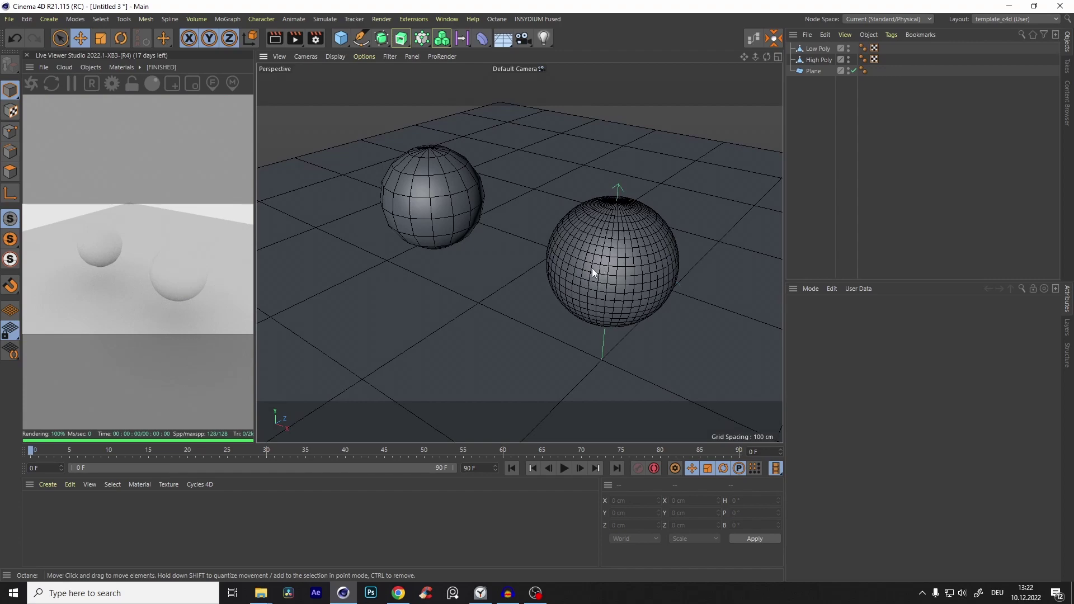
alt+drag(592, 267, 638, 219)
click(818, 60)
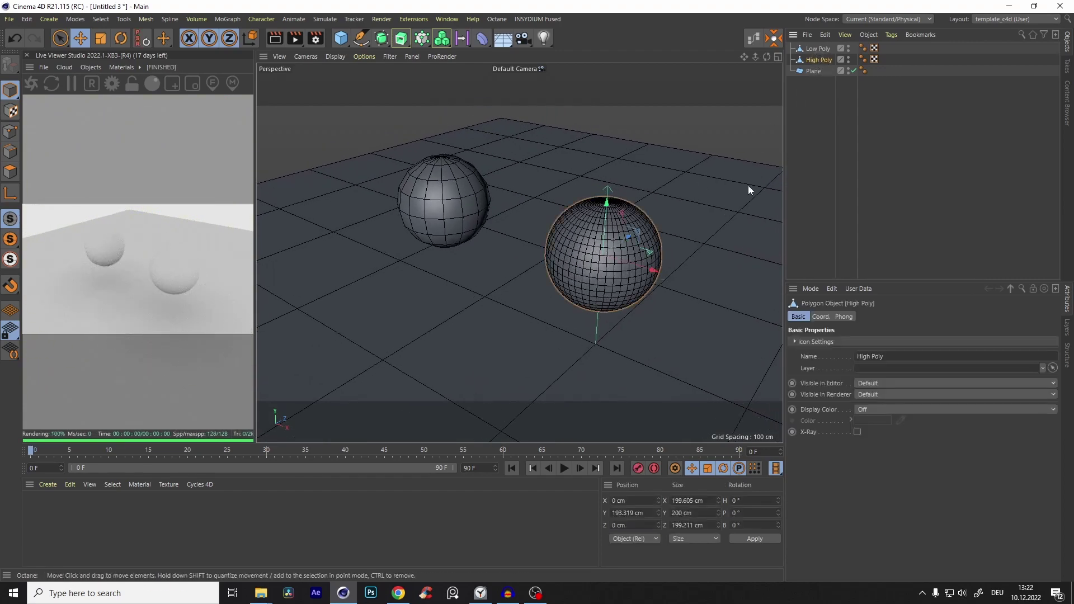
shift+click(817, 49)
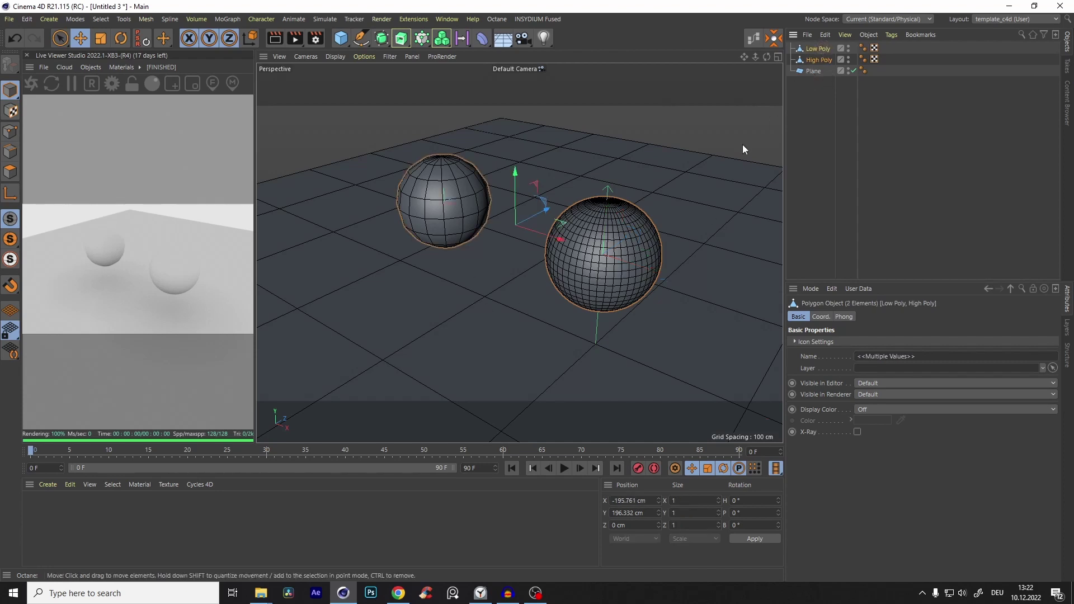
click(817, 59)
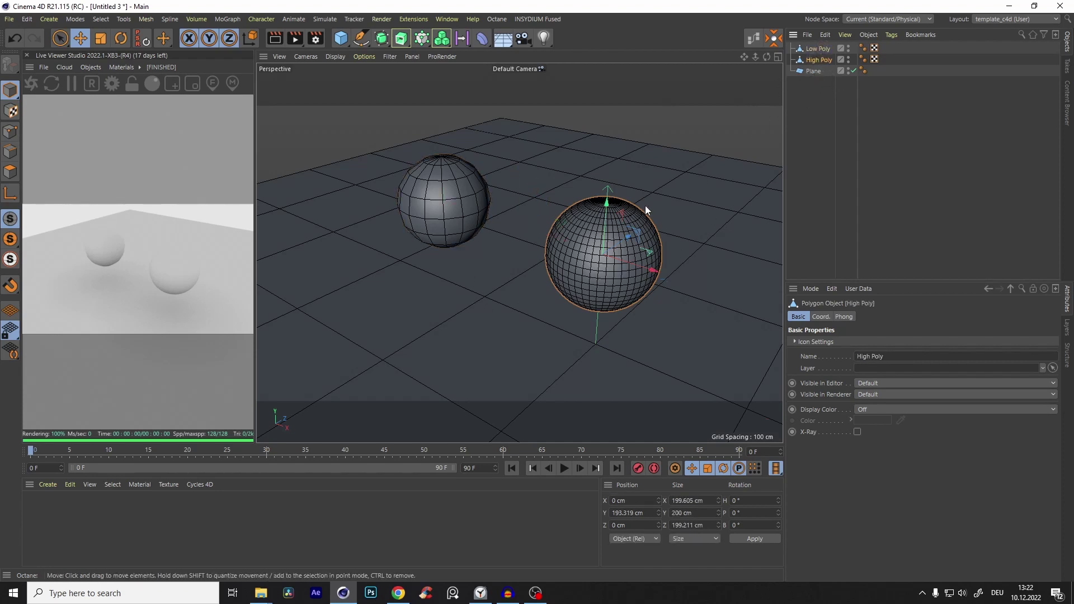
click(10, 174)
key(ctrl+a)
ctrl+click(819, 49)
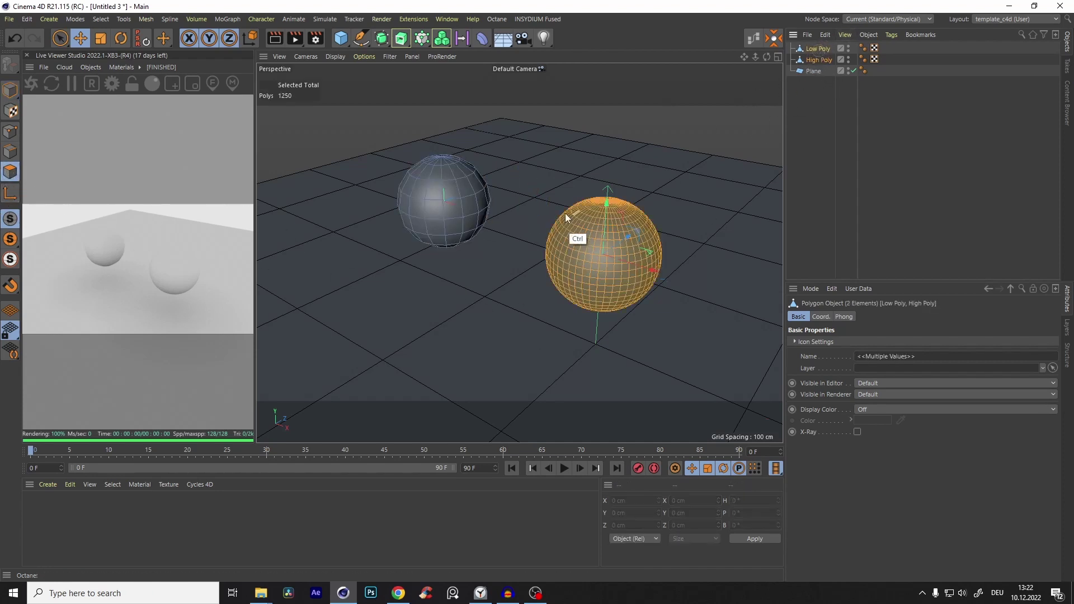
Set the vertex weight of both spheres' selected polygons to 0% in Set mode, and deselect the objects
click(101, 20)
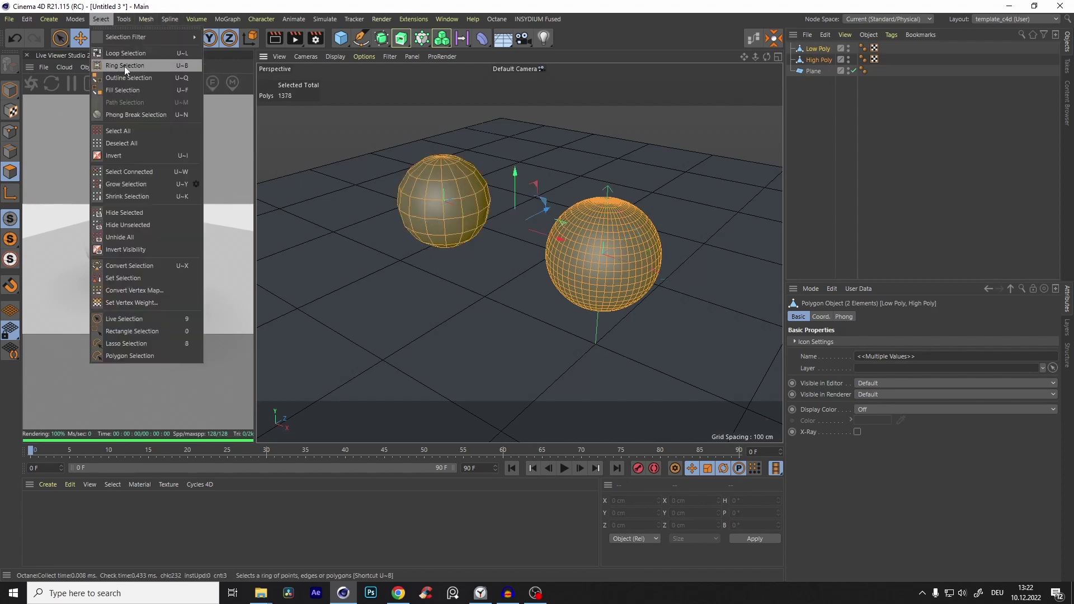
click(127, 304)
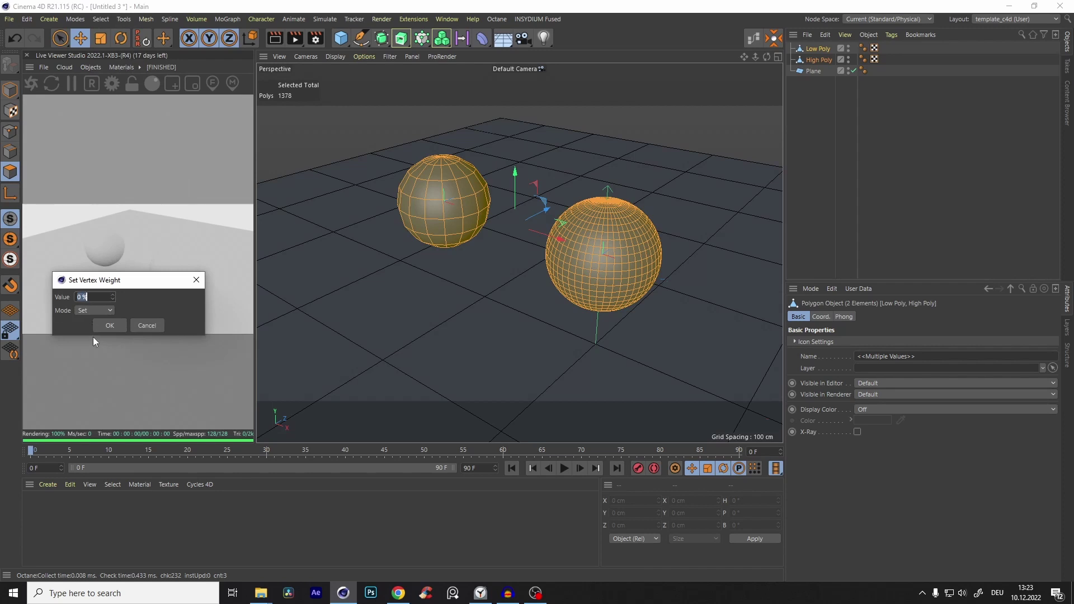
click(108, 325)
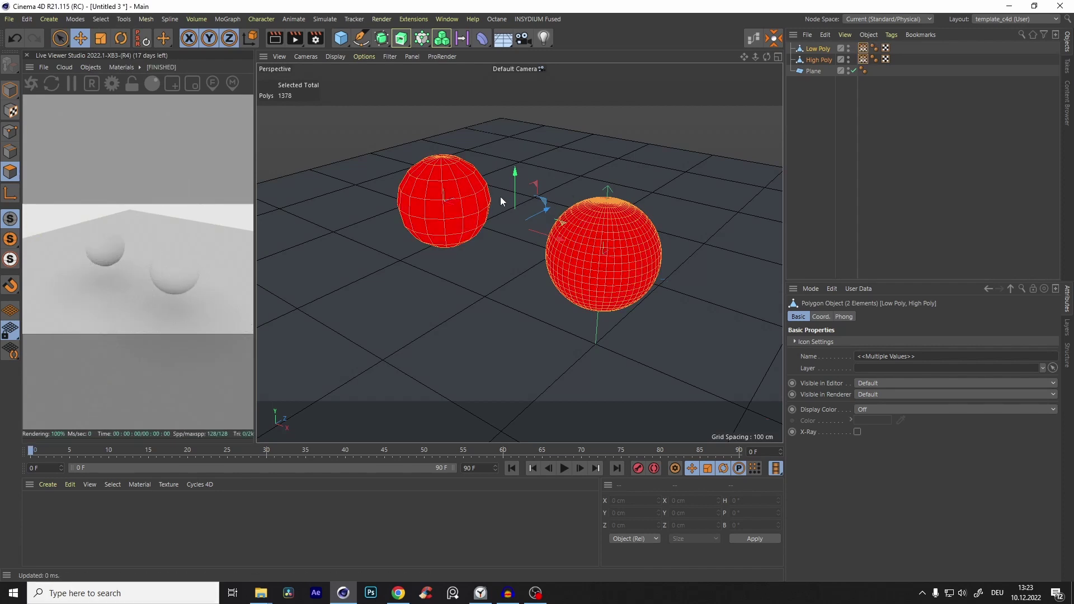
click(827, 126)
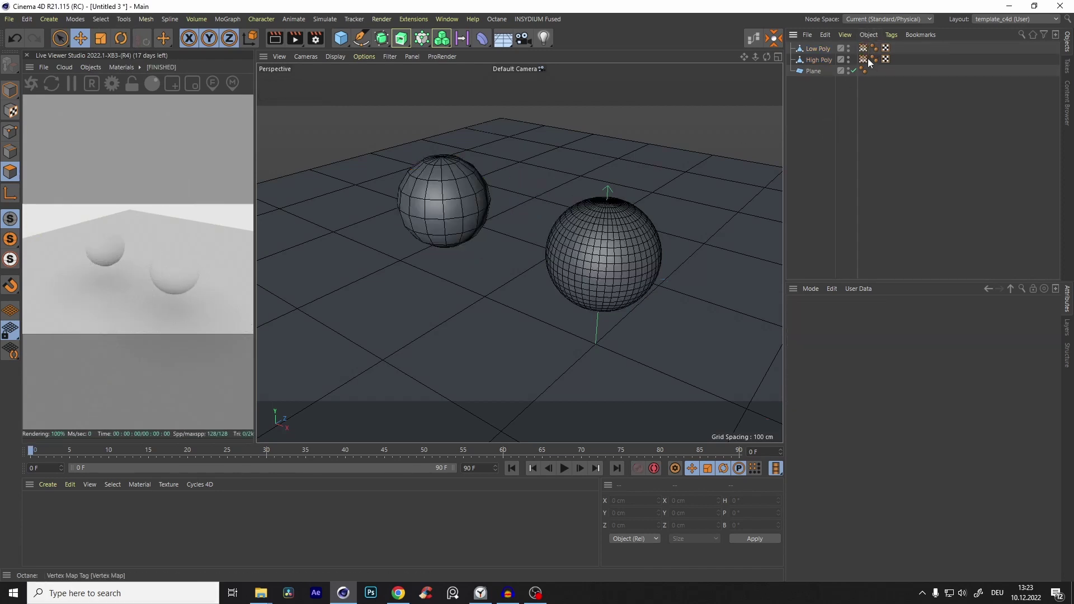
Select the vertex map tags of the Low Poly and High Poly spheres to compare their weights
click(863, 48)
ctrl+click(863, 60)
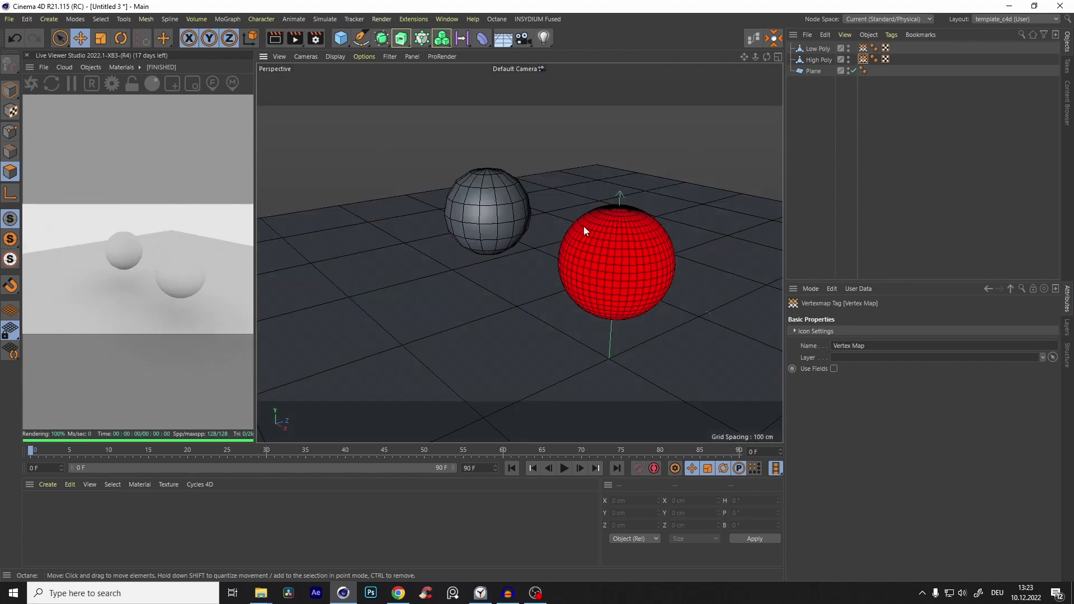
alt+drag(583, 225, 607, 243)
ctrl+click(863, 49)
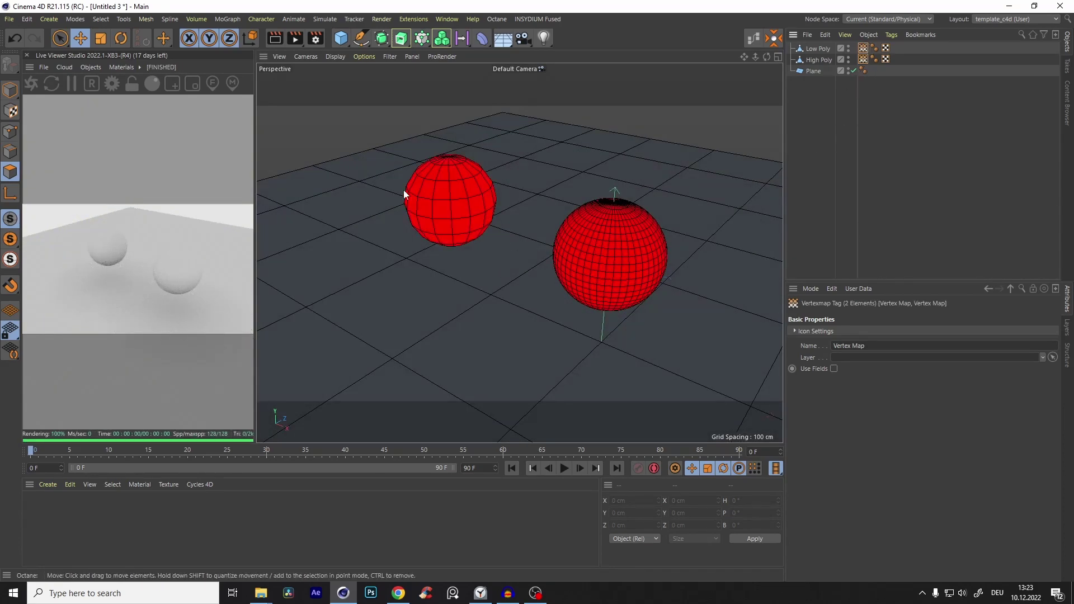
Enable Use Fields on the High Poly sphere's vertex map and add a Box Field to it
click(863, 59)
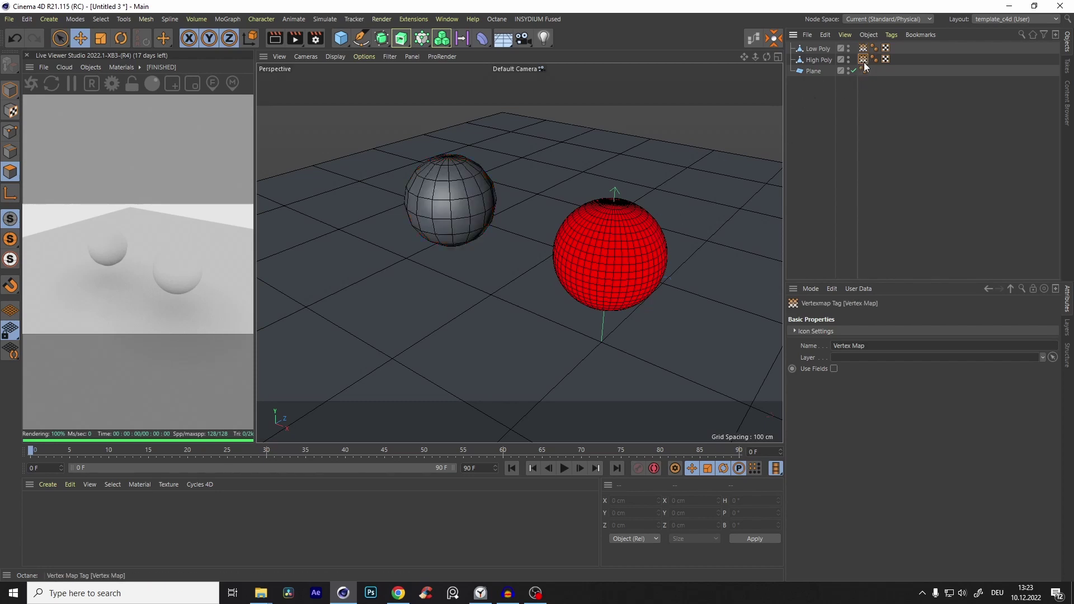
click(833, 369)
drag(818, 434, 822, 453)
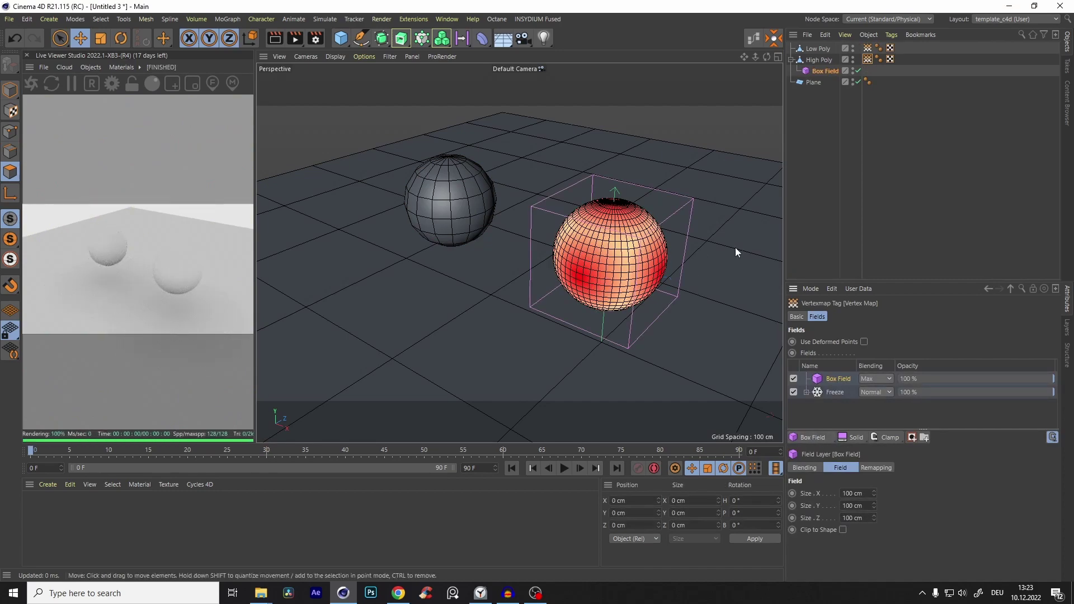
Raise the Box Field above the High Poly sphere and resize it to about 418 x 41 x 326 cm
click(829, 71)
alt+drag(617, 241, 594, 244)
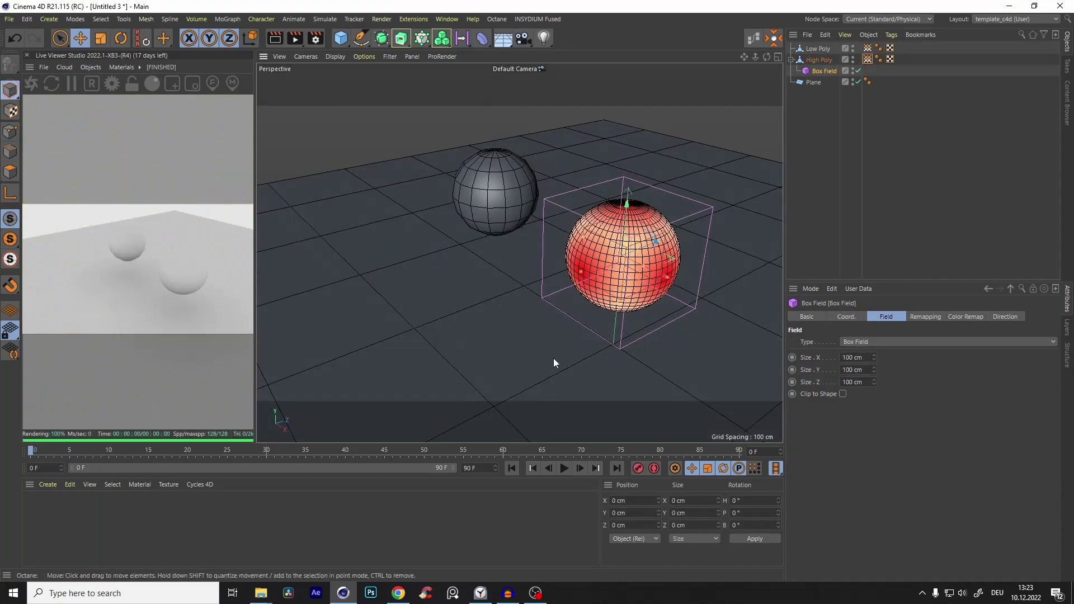
drag(627, 205, 634, 92)
alt+middle_drag(619, 177, 549, 225)
mouse_move(551, 130)
mouse_down()
mouse_move(556, 108)
mouse_move(551, 143)
mouse_up()
drag(594, 186, 793, 311)
drag(596, 157, 679, 135)
Lower the Box Field into the High Poly sphere to about Y 27 cm
alt+drag(578, 178, 626, 150)
drag(593, 117, 588, 204)
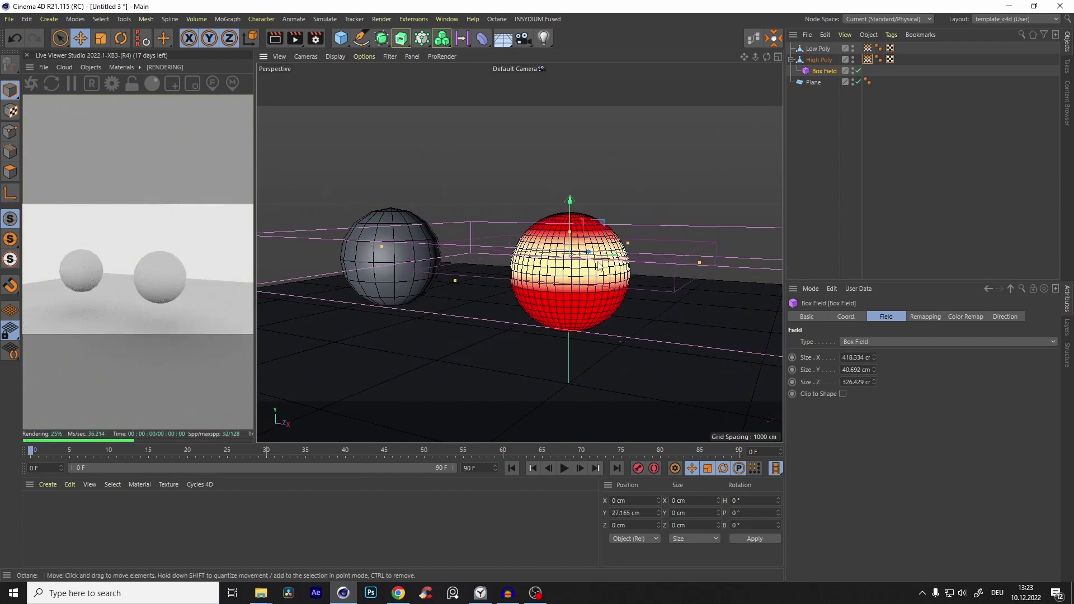
alt+drag(568, 292, 555, 324)
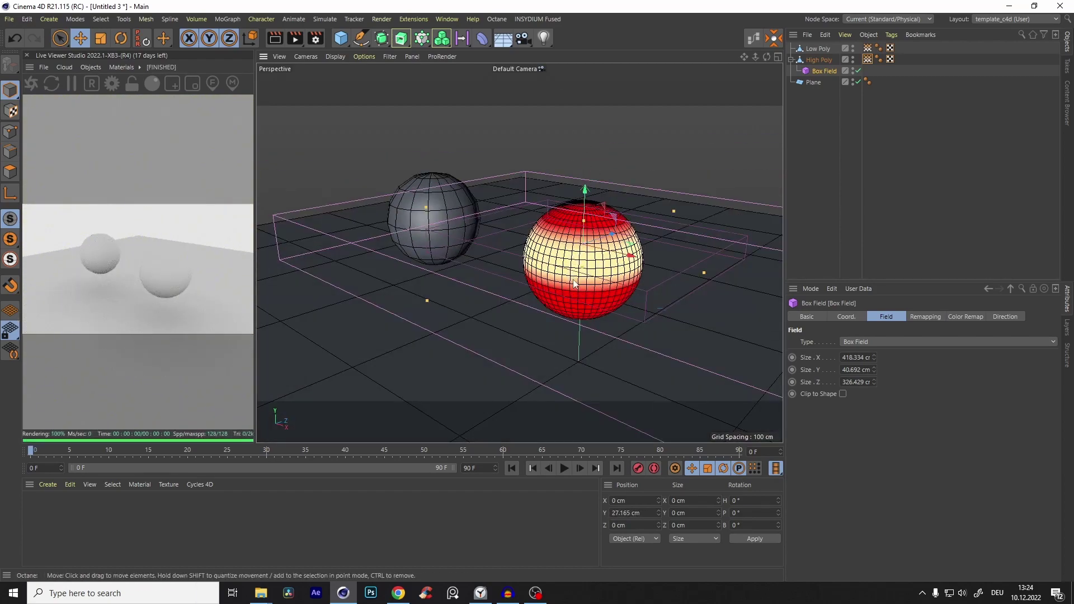
alt+drag(574, 284, 722, 220)
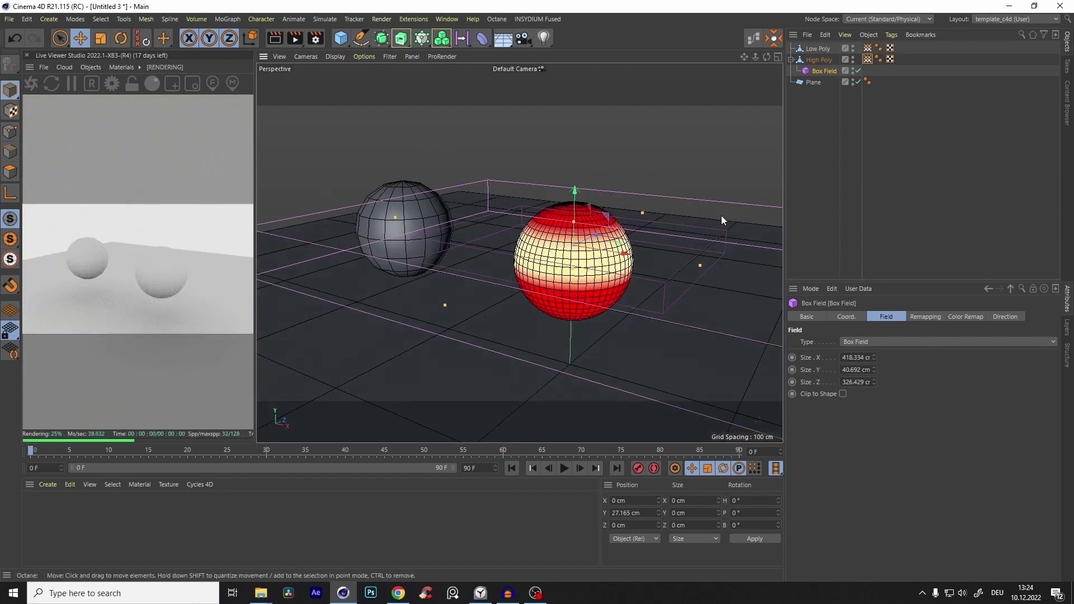
Enable Use Fields on the Low Poly vertex map, add the existing Box Field above Freeze, and shift the field to about X -81 cm
click(829, 112)
click(867, 49)
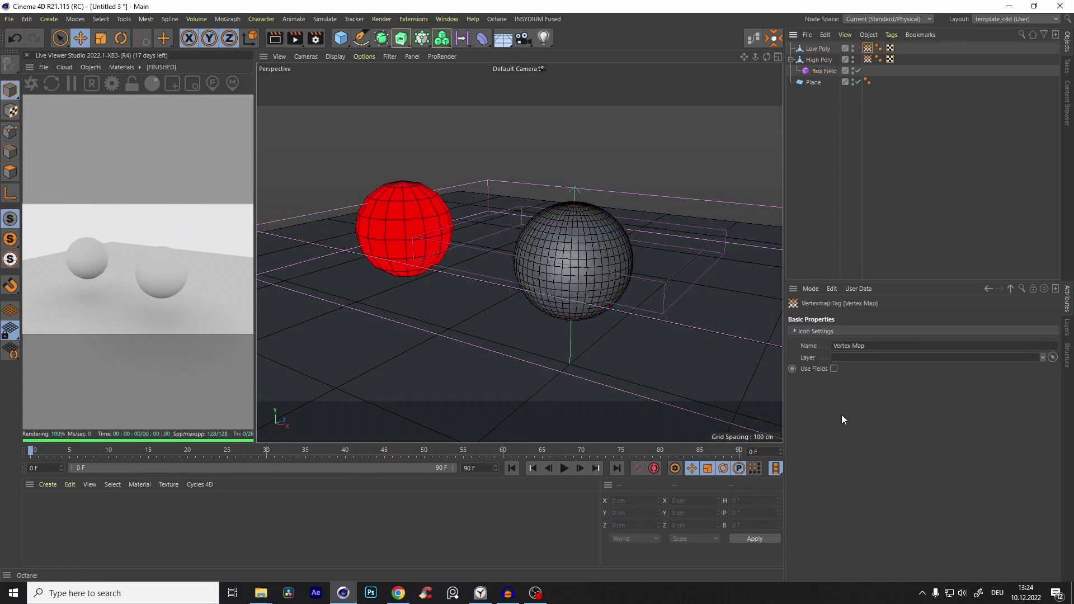
click(833, 368)
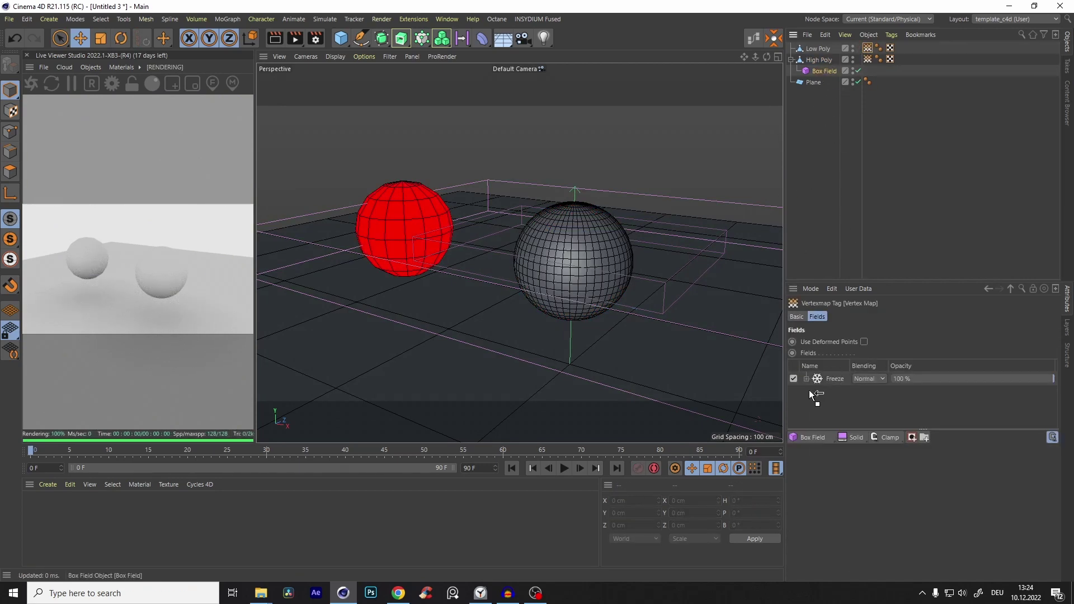
drag(810, 396, 811, 394)
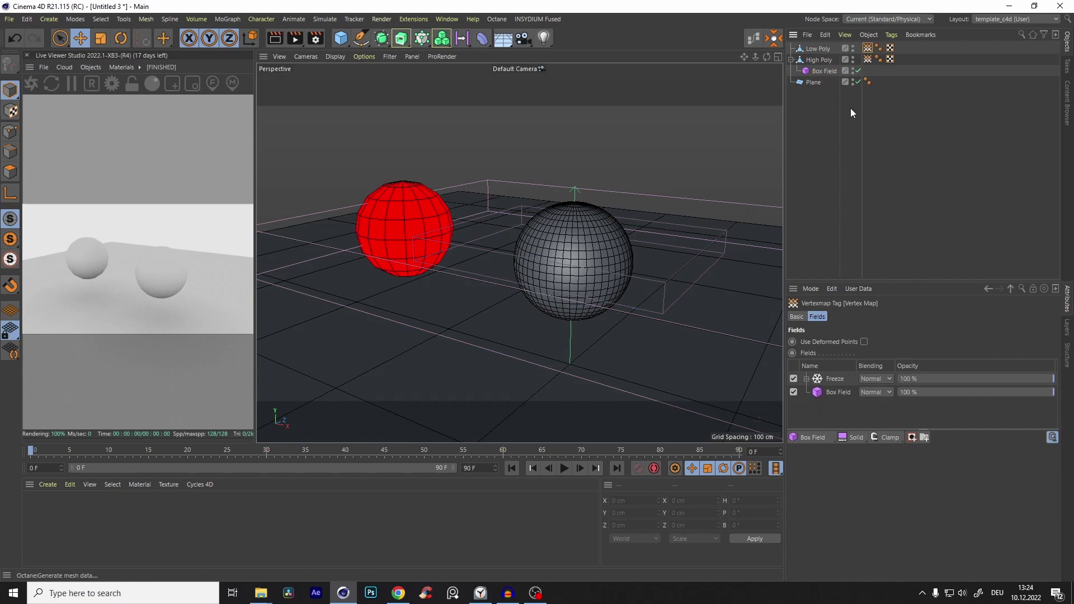
alt+drag(571, 274, 626, 278)
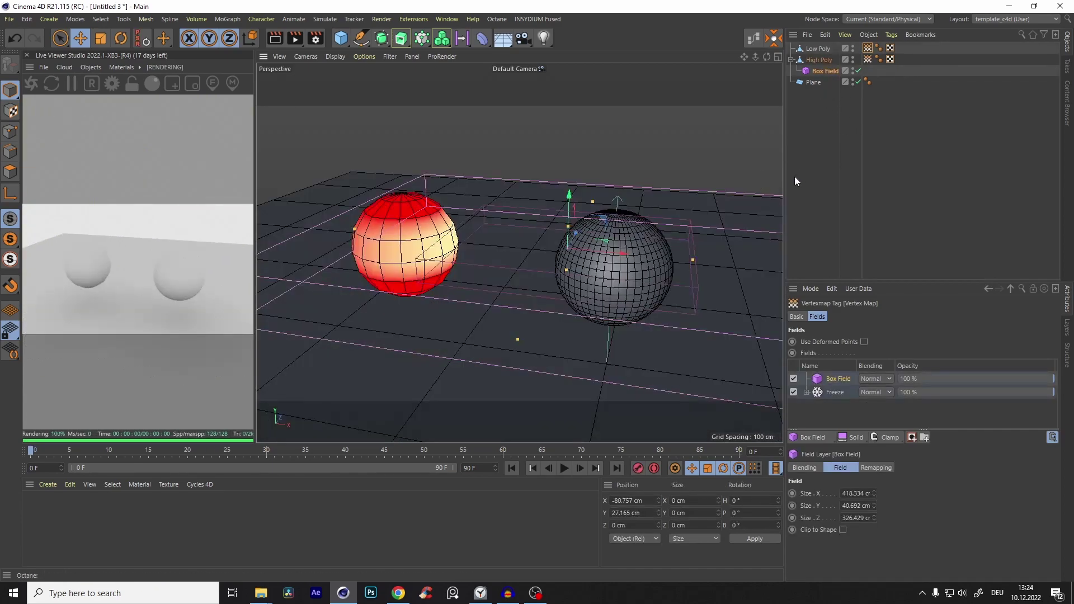
Shade the viewport without wireframe lines and select both spheres' vertex map tags together
key(n)
key(a)
alt+drag(445, 262, 440, 215)
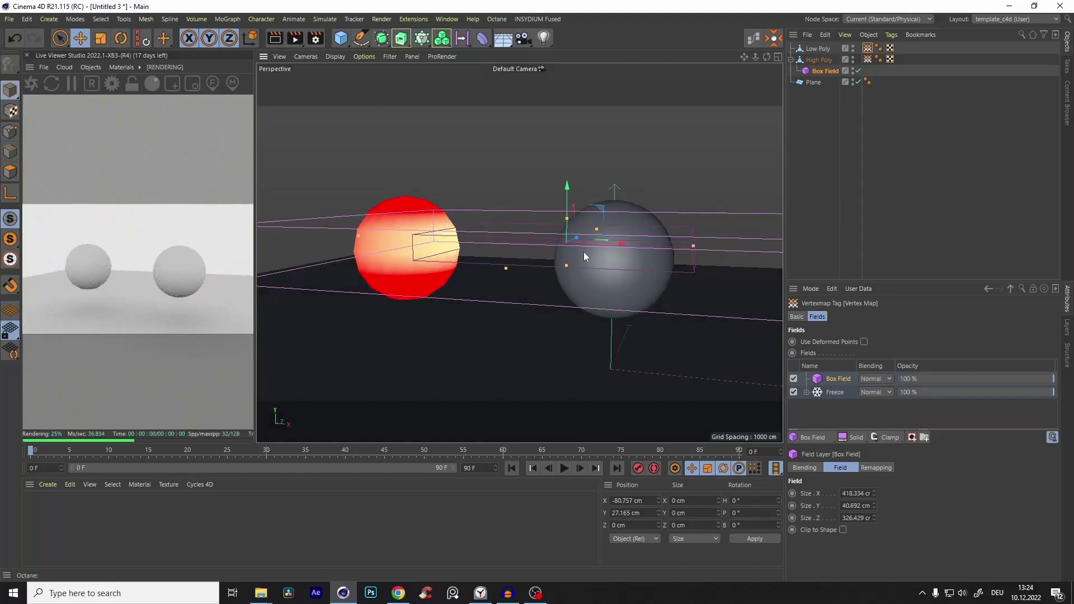
alt+drag(582, 252, 551, 279)
ctrl+click(865, 60)
mouse_move(779, 144)
alt+mouse_down()
mouse_move(599, 218)
mouse_move(681, 233)
mouse_move(777, 129)
alt+mouse_up()
Widen the Box Field to about 568 cm in X so it spans both spheres
click(827, 73)
alt+drag(643, 253, 627, 269)
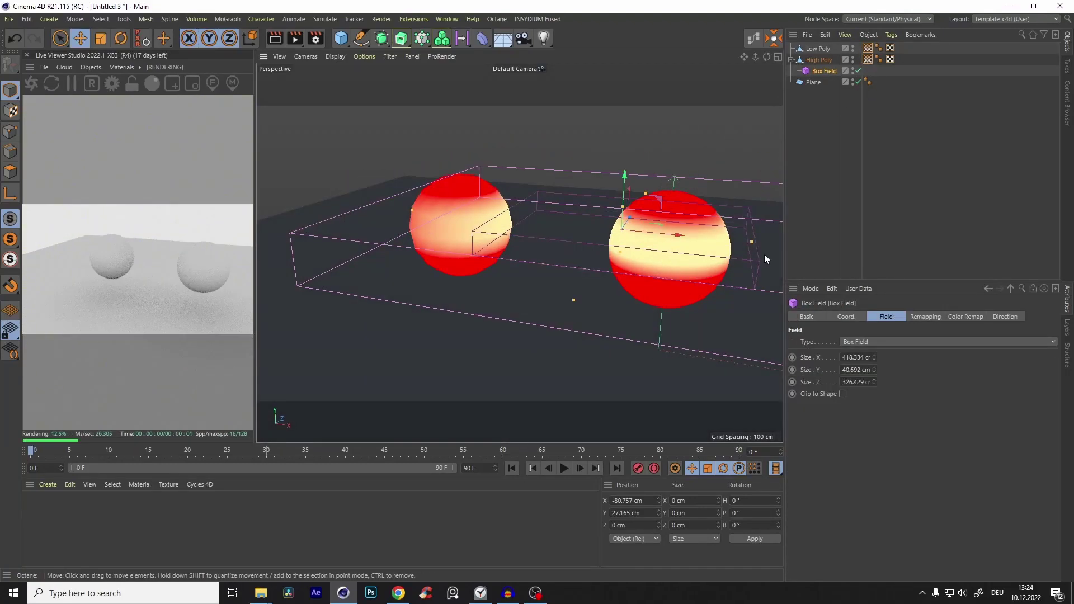
drag(762, 251, 839, 276)
alt+middle_drag(689, 269, 611, 277)
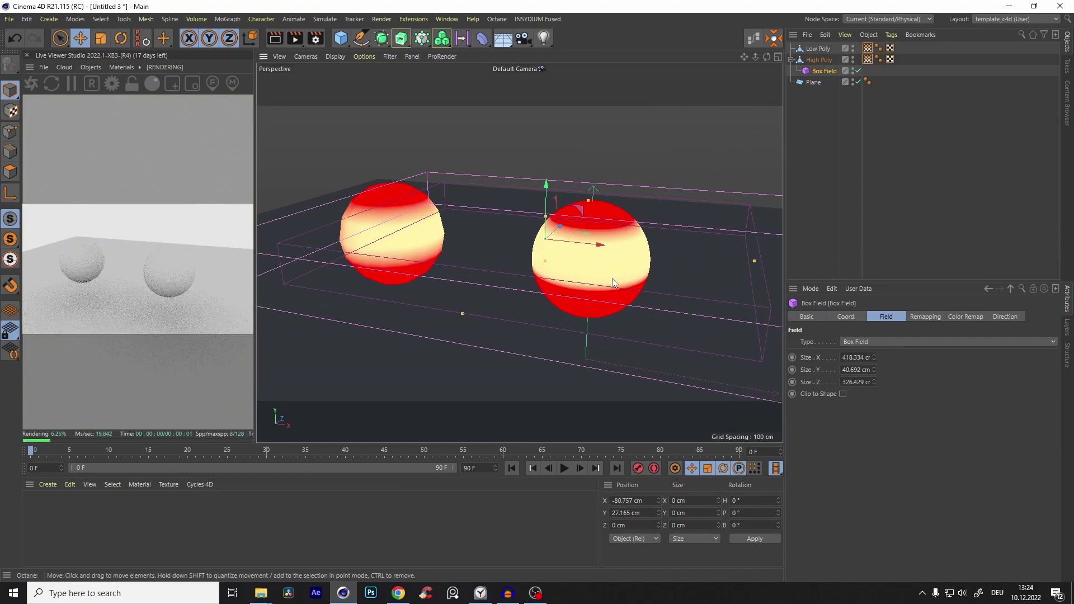
scroll(612, 278, down, 2)
drag(773, 277, 861, 294)
alt+drag(610, 251, 596, 269)
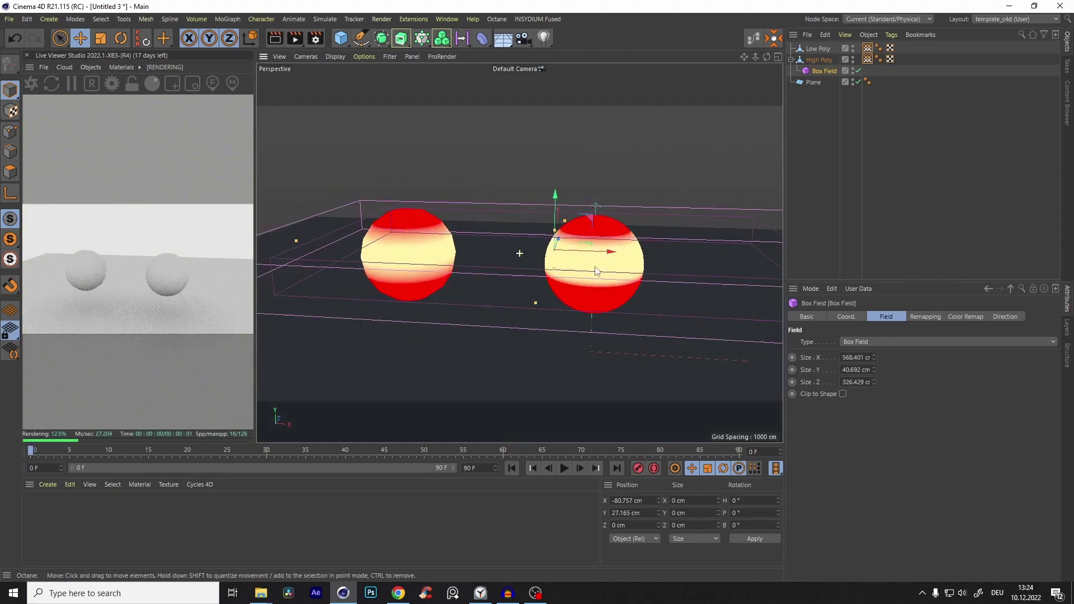
Move the Box Field vertically through both spheres to compare how their vertex map weights respond, leaving it at about Y 26 cm
mouse_move(557, 199)
mouse_down()
mouse_move(561, 264)
mouse_move(584, 141)
mouse_move(576, 283)
mouse_move(610, 273)
mouse_move(572, 190)
mouse_move(566, 291)
mouse_move(669, 206)
mouse_up()
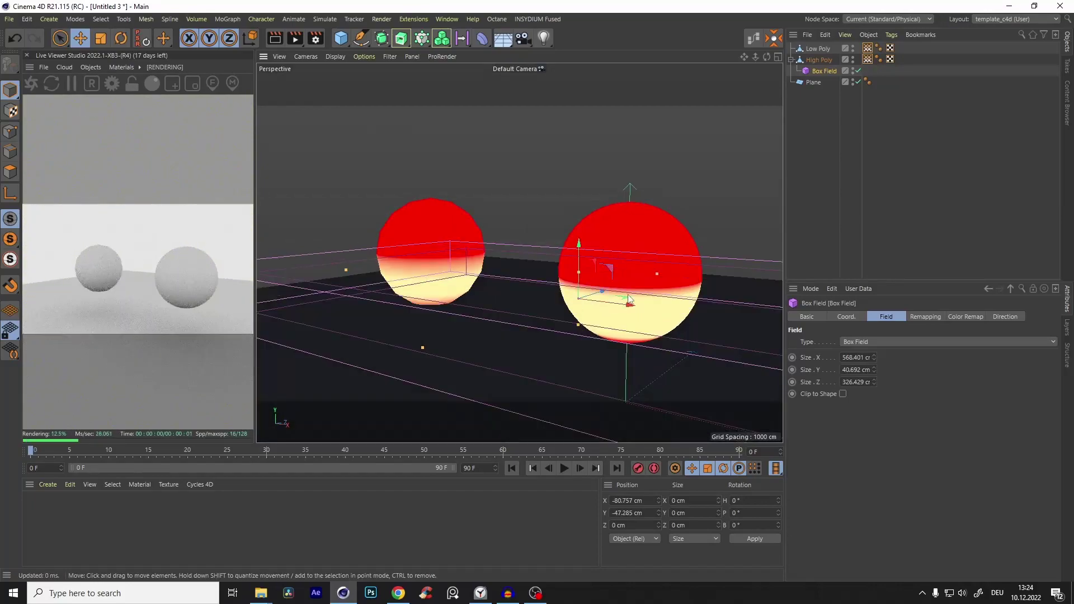
alt+drag(599, 224, 606, 255)
alt+middle_drag(606, 255, 615, 267)
drag(599, 247, 605, 219)
scroll(605, 219, down, 4)
alt+drag(603, 218, 566, 280)
alt+drag(581, 274, 555, 203)
alt+drag(538, 237, 506, 292)
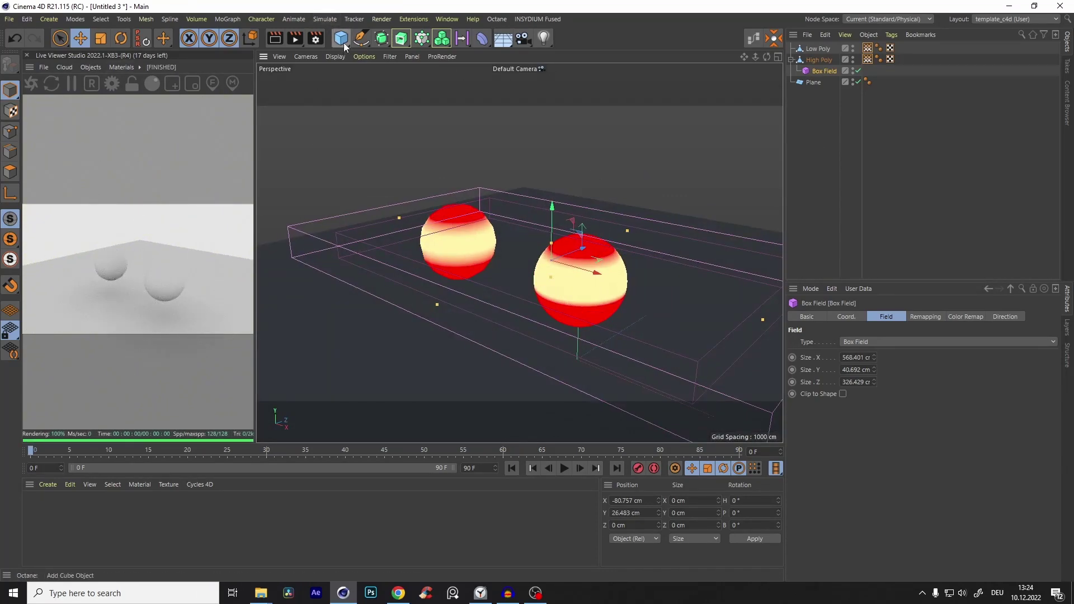
Create an Octane Composite Material, assign it to the High Poly sphere, and widen the Live Viewer
click(120, 68)
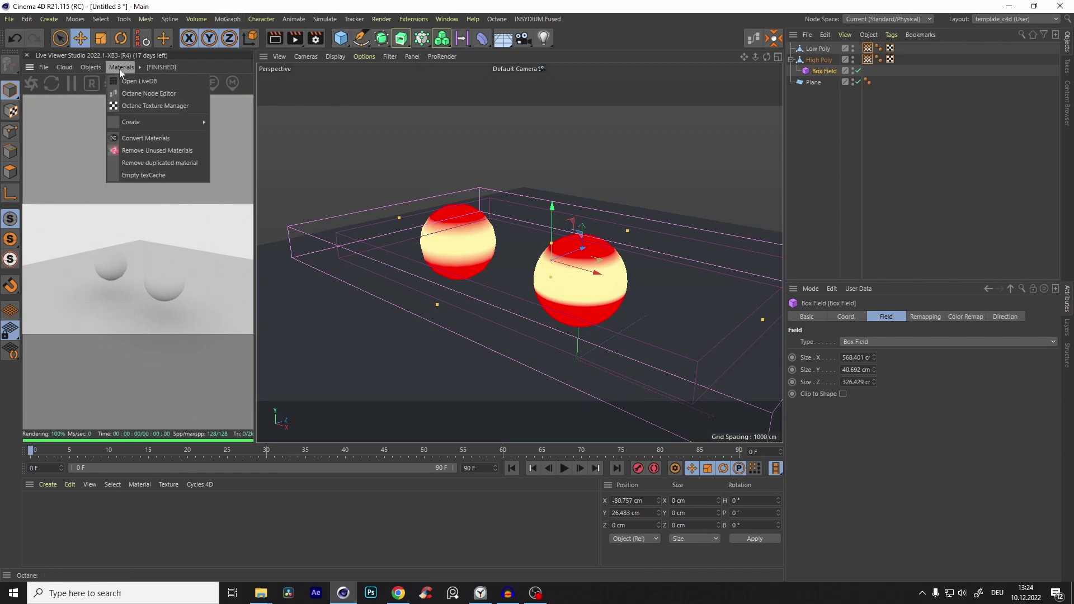
mouse_move(135, 126)
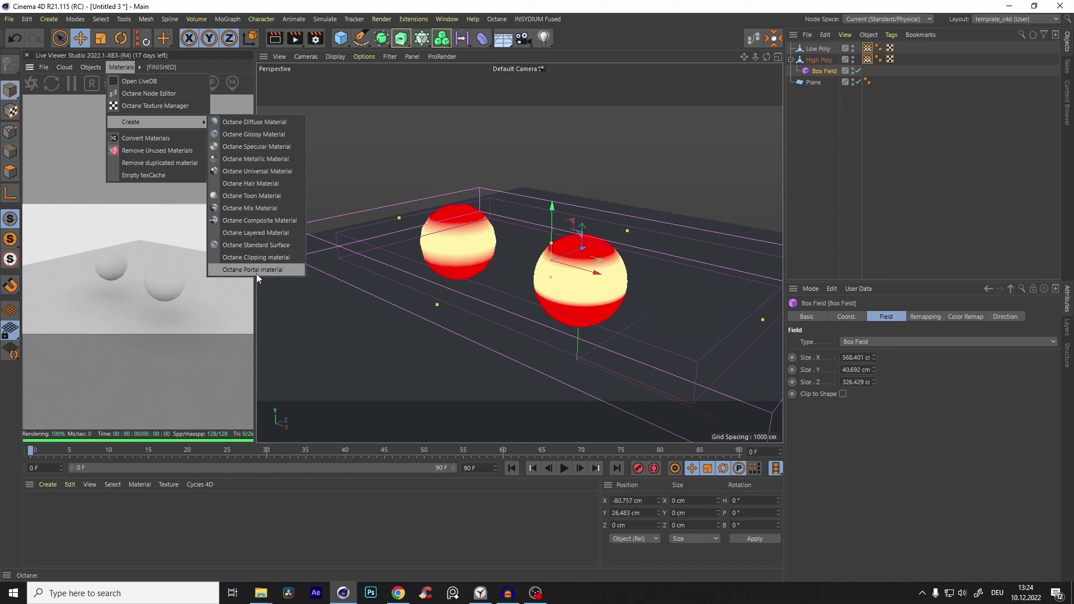
click(271, 220)
drag(35, 506, 619, 308)
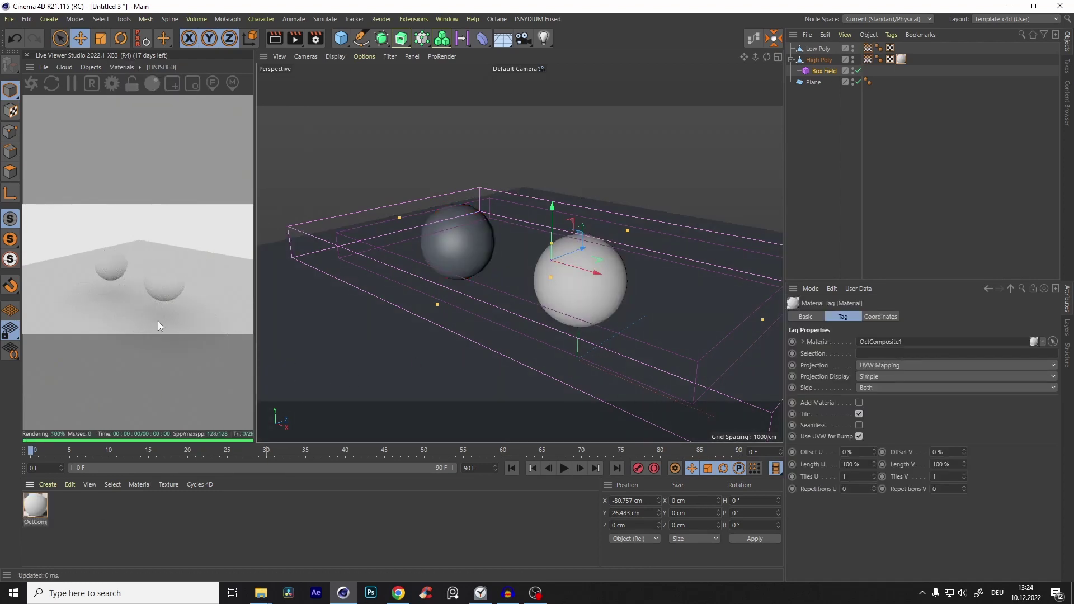
drag(252, 284, 315, 286)
Open the composite material in the Octane Node Editor and connect a Sub material to both Material1 and Material2
click(34, 505)
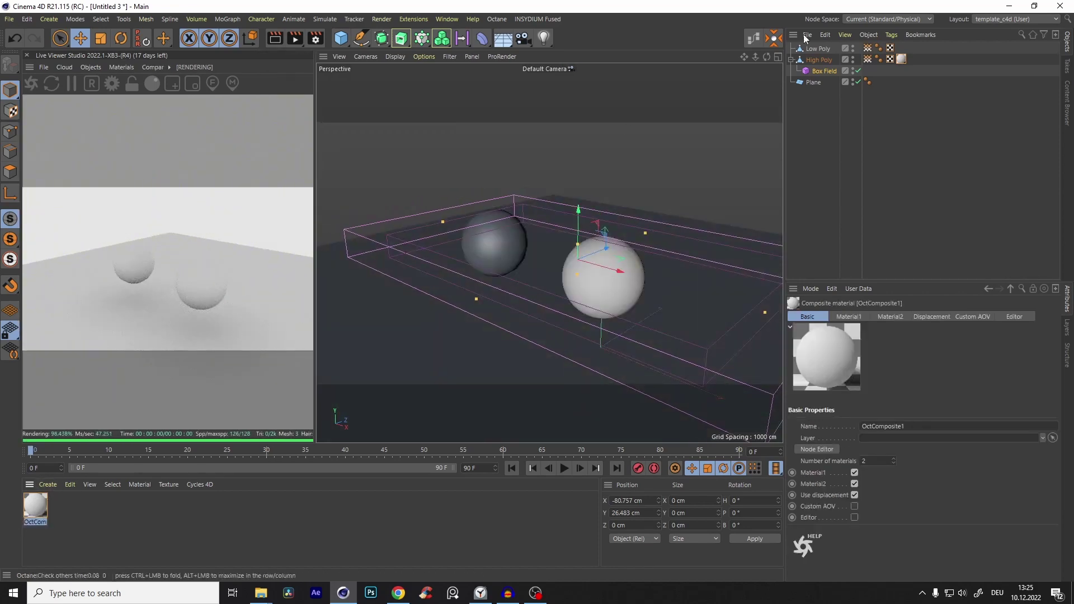
click(752, 39)
scroll(495, 332, up, 1)
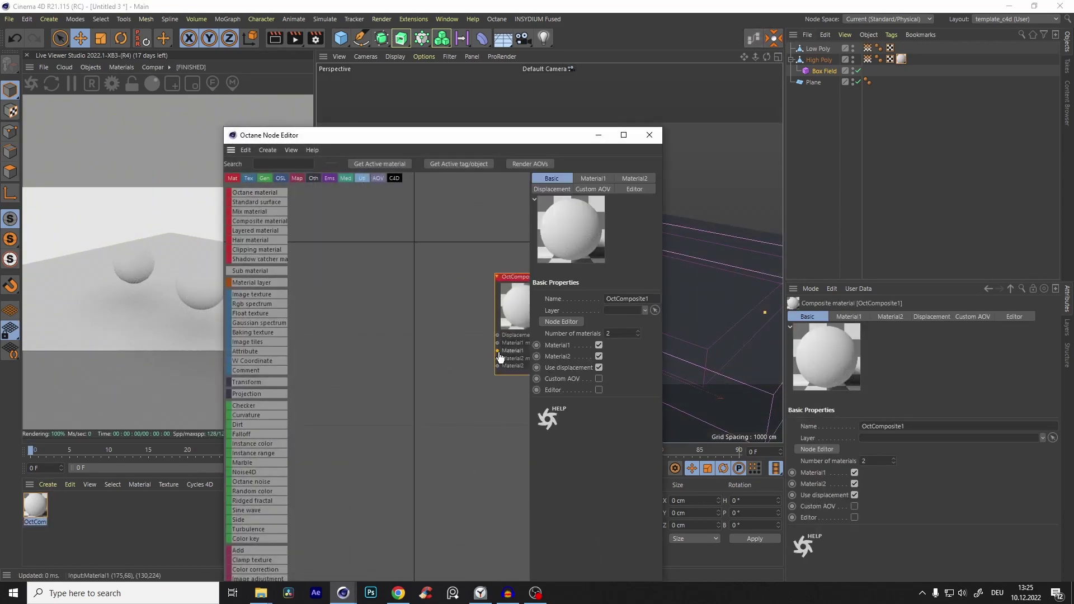
drag(495, 351, 429, 292)
click(501, 271)
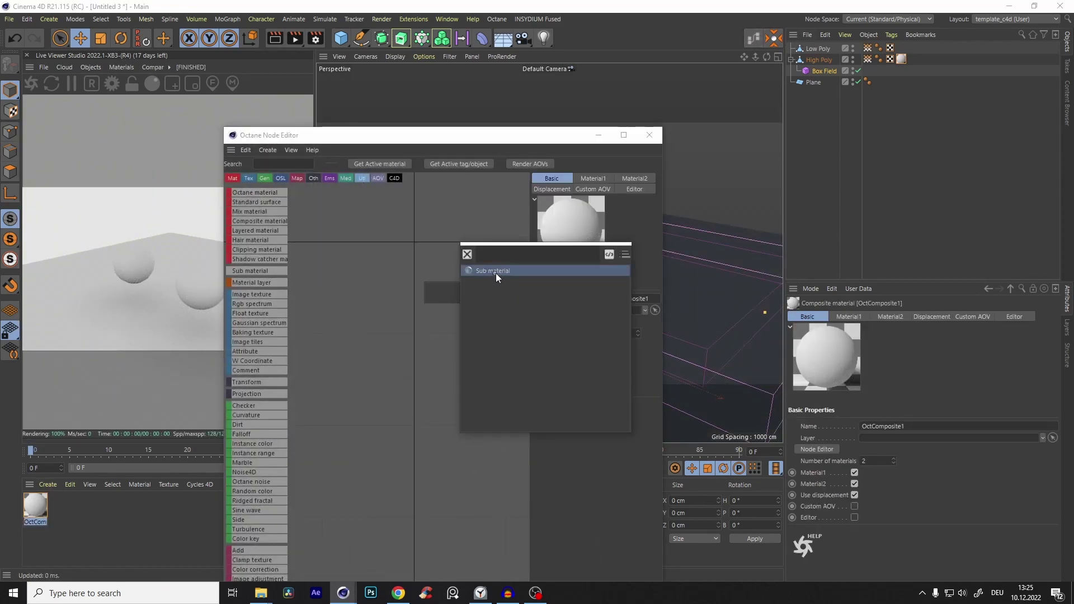
double_click(495, 273)
Set the Material1 Sub material's diffuse color to black and minimize the node editor
click(404, 268)
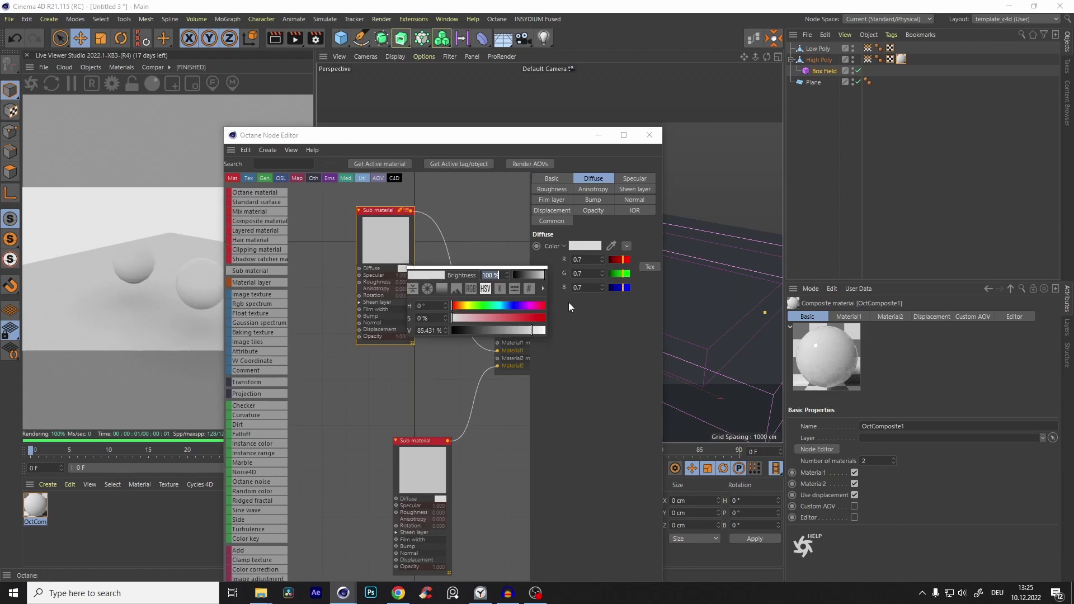
drag(529, 329, 452, 330)
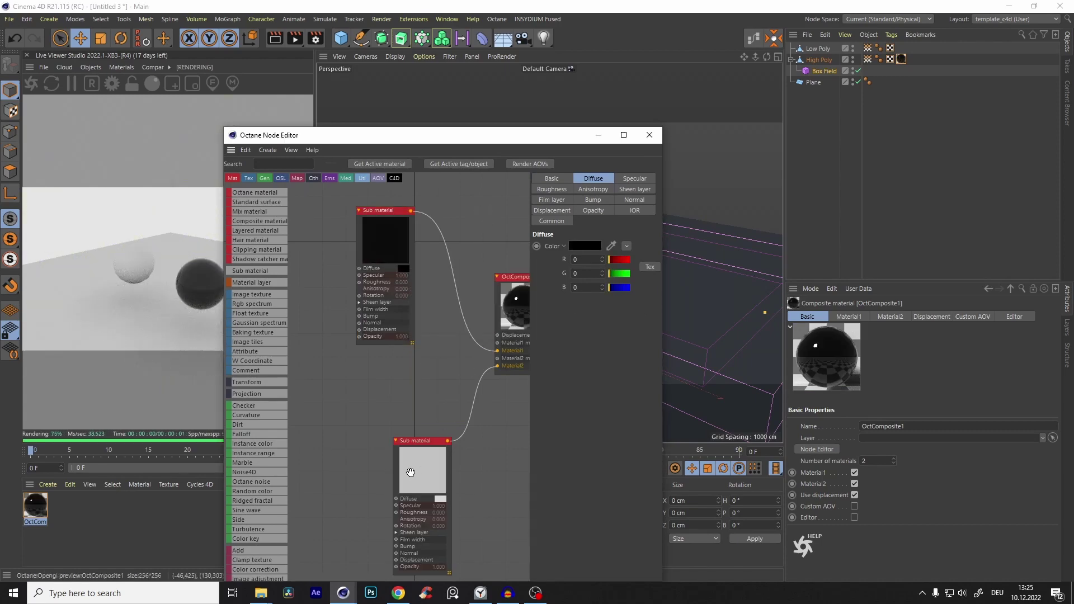
click(597, 136)
Raise the Box Field clear above both spheres to about Y 204 cm
drag(576, 296, 577, 144)
alt+drag(587, 280, 596, 299)
scroll(596, 299, up, 2)
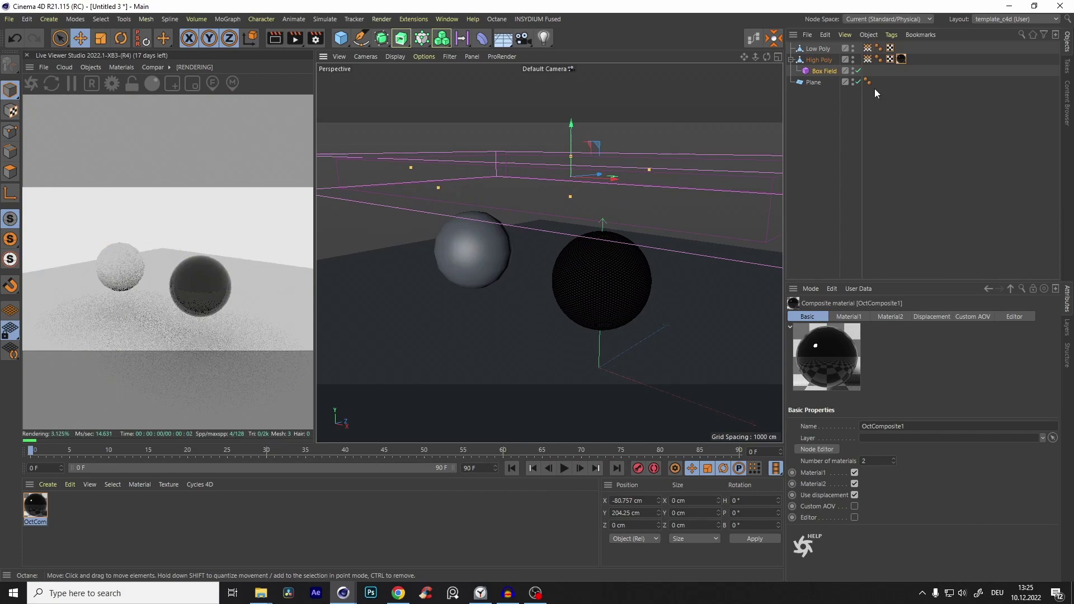
Select the High Poly vertex map tag and move the Box Field down into the sphere and back above it, to about Y 140 cm
click(867, 60)
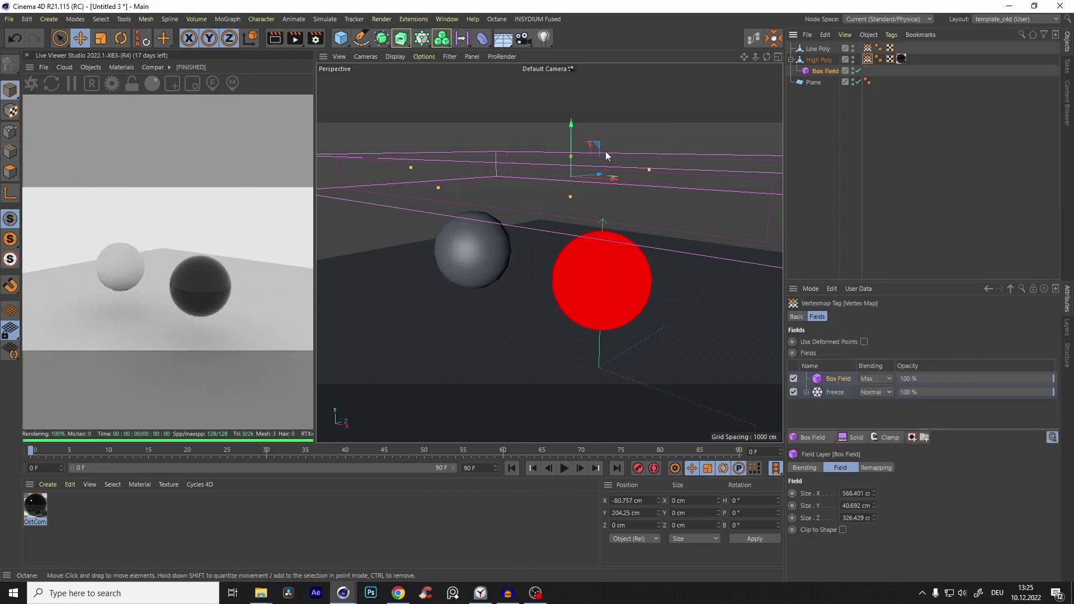
drag(575, 136, 582, 222)
alt+drag(587, 252, 609, 257)
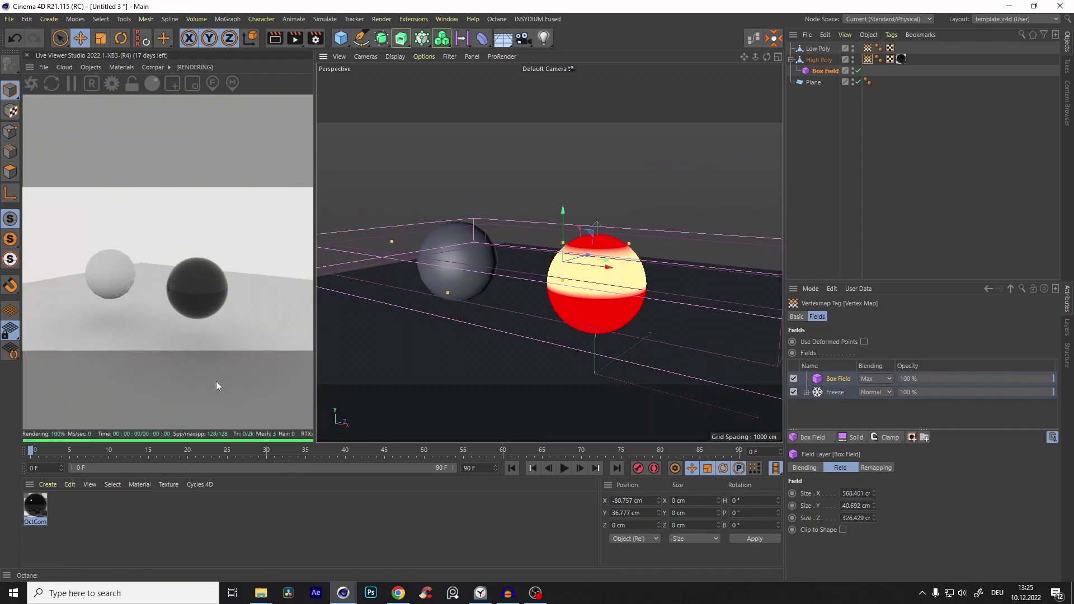
scroll(592, 295, up, 3)
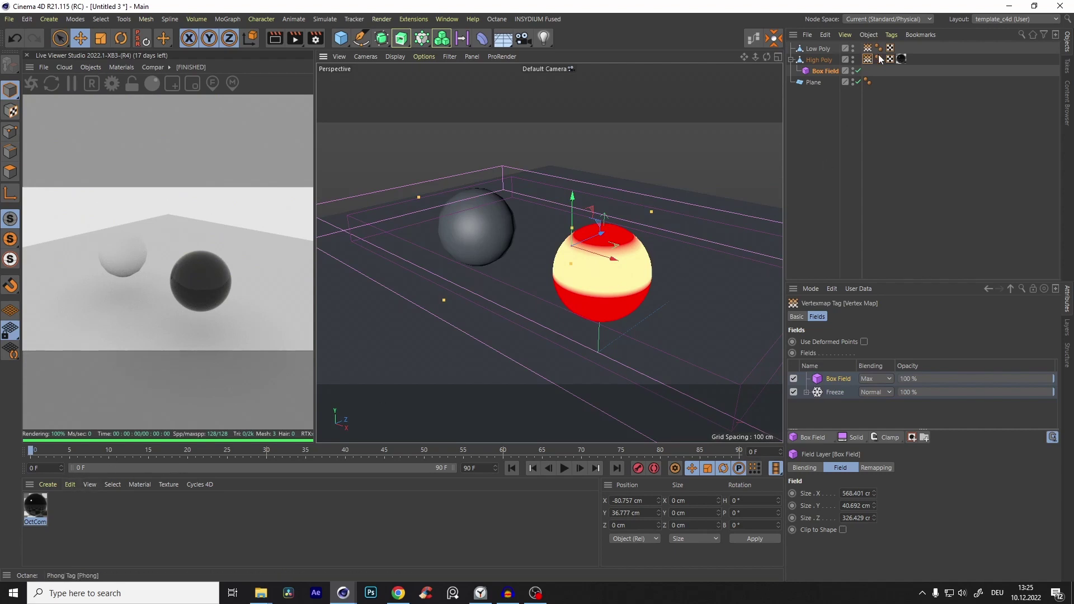
drag(573, 196, 589, 152)
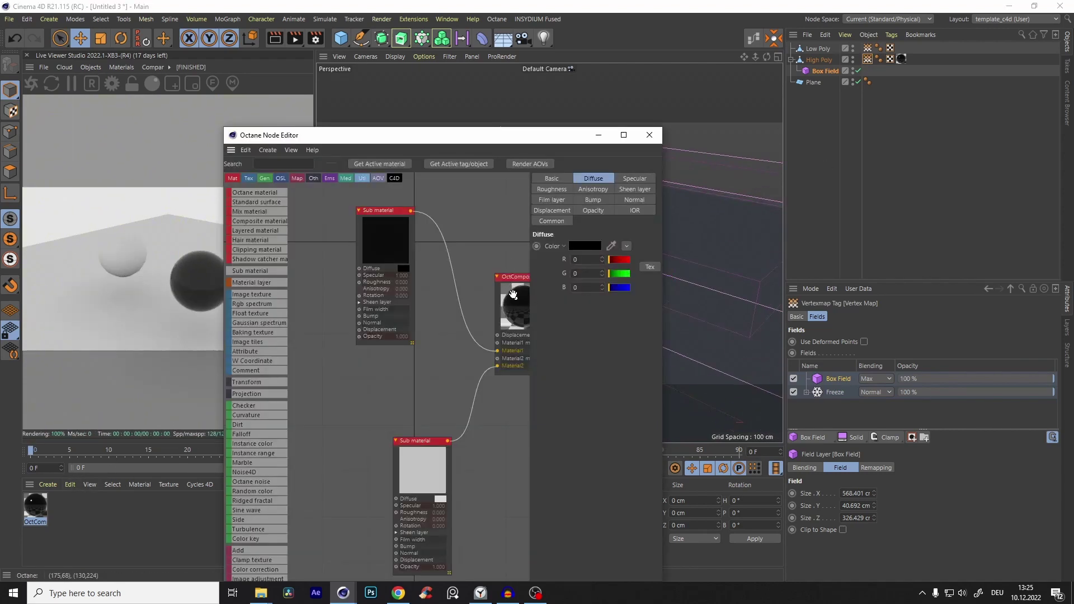
Search the node list for "verte" and add a Vertex Map node between the two Sub materials
drag(510, 293, 540, 311)
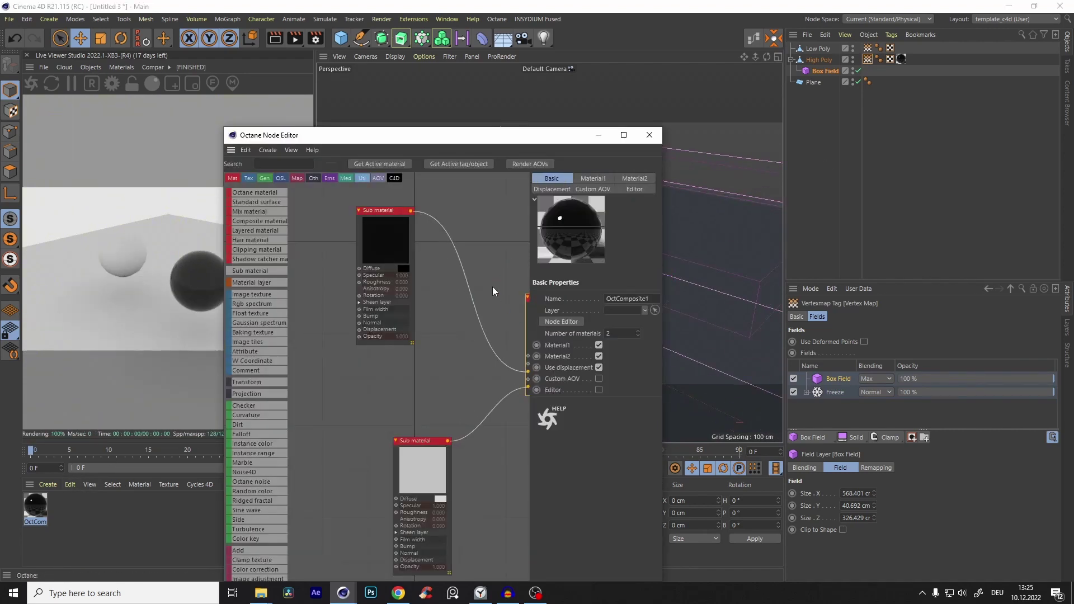
scroll(484, 302, down, 3)
scroll(474, 316, up, 1)
text(verte)
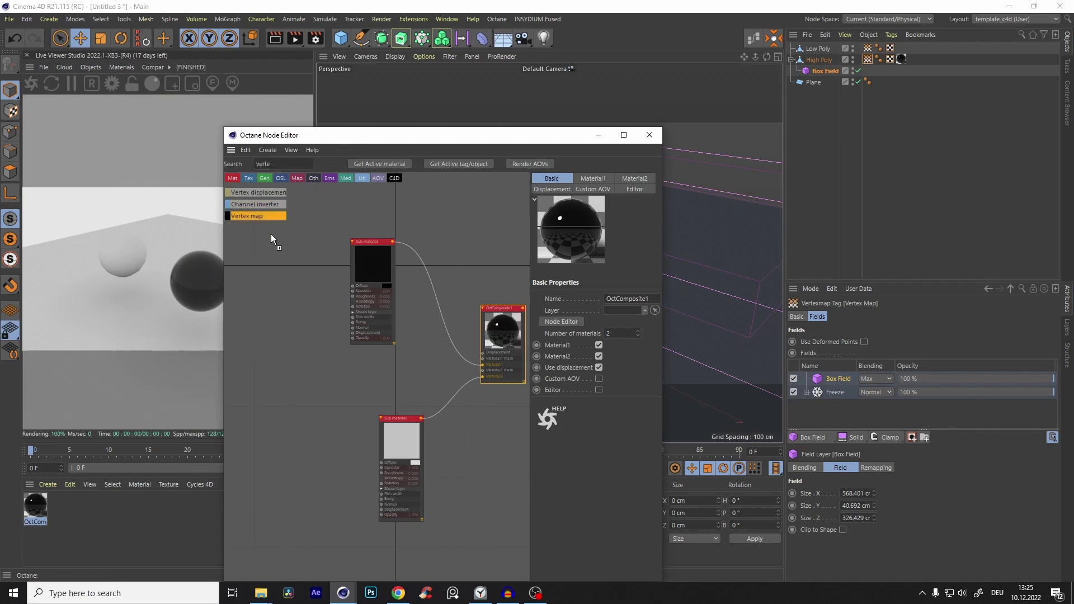
drag(421, 359, 422, 364)
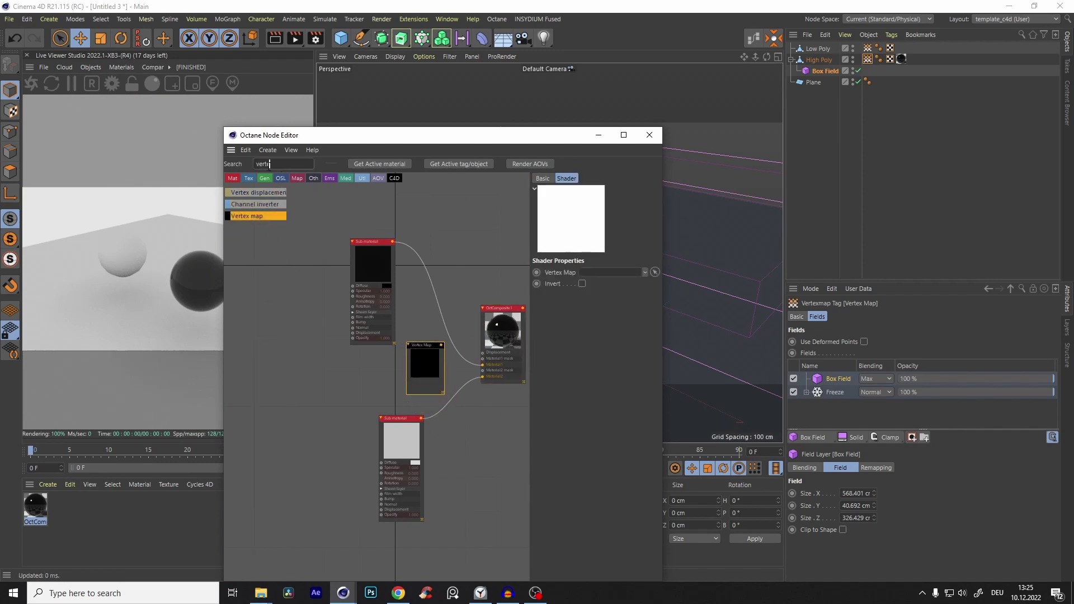
Clear the node search and connect the Vertex Map node to the composite's Material2 mask input
double_click(269, 163)
key(BackSpace)
click(471, 272)
scroll(451, 349, up, 3)
middle_drag(451, 349, 433, 328)
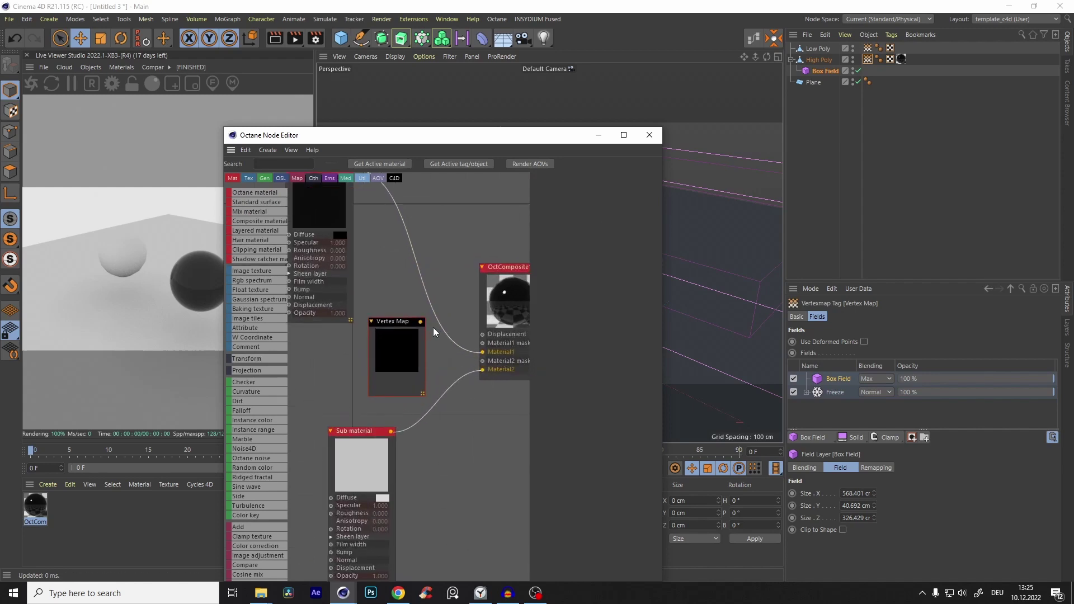
scroll(439, 338, down, 2)
drag(428, 347, 392, 345)
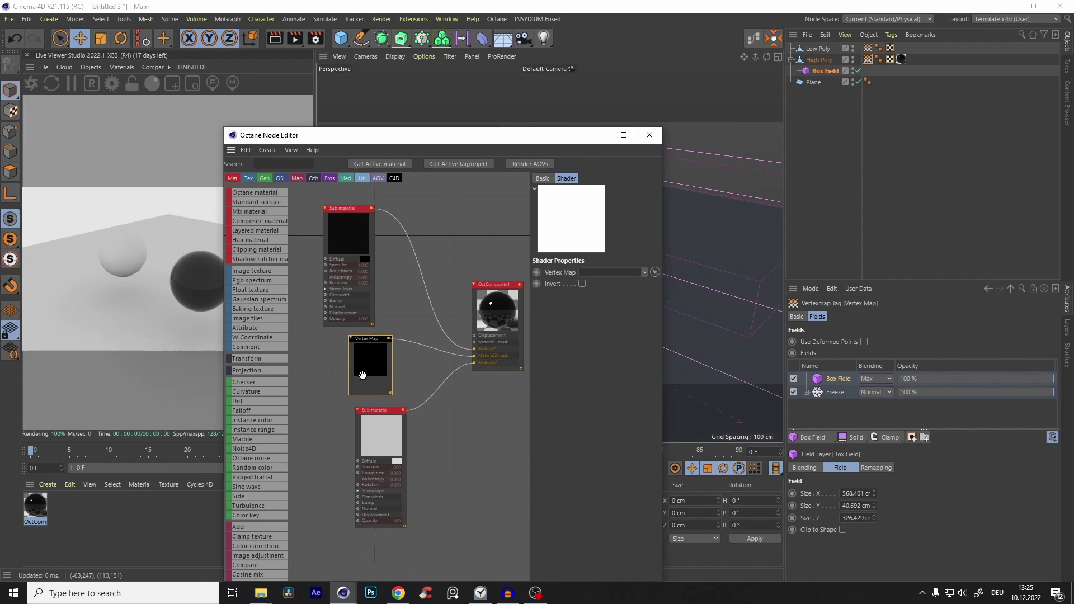
Minimize the node editor, lower the Box Field into the High Poly sphere to about Y 15 cm, and reopen the node editor
click(604, 135)
click(873, 72)
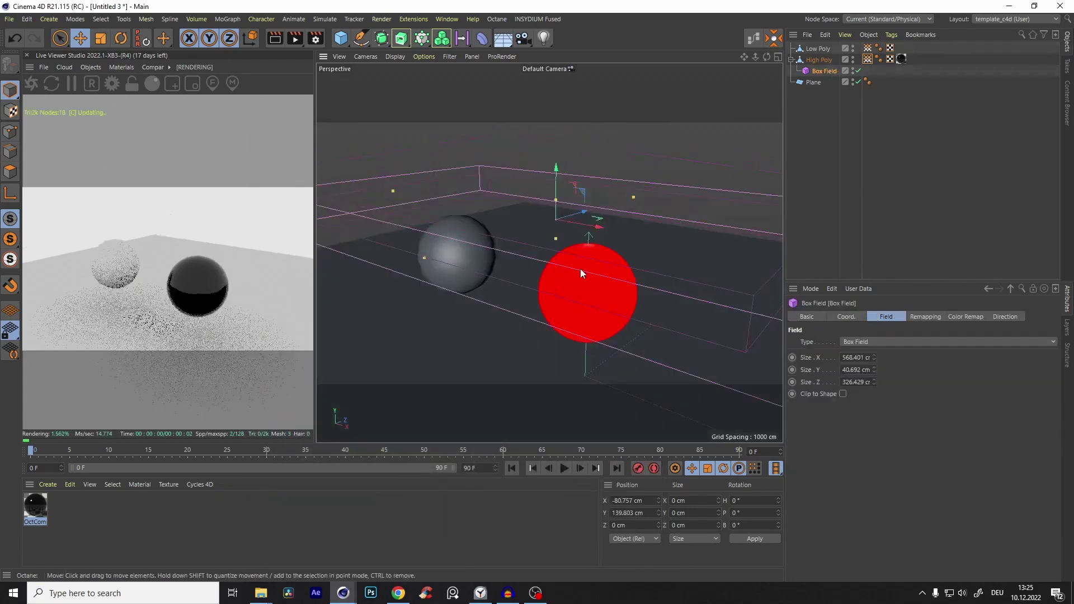
drag(568, 170, 557, 325)
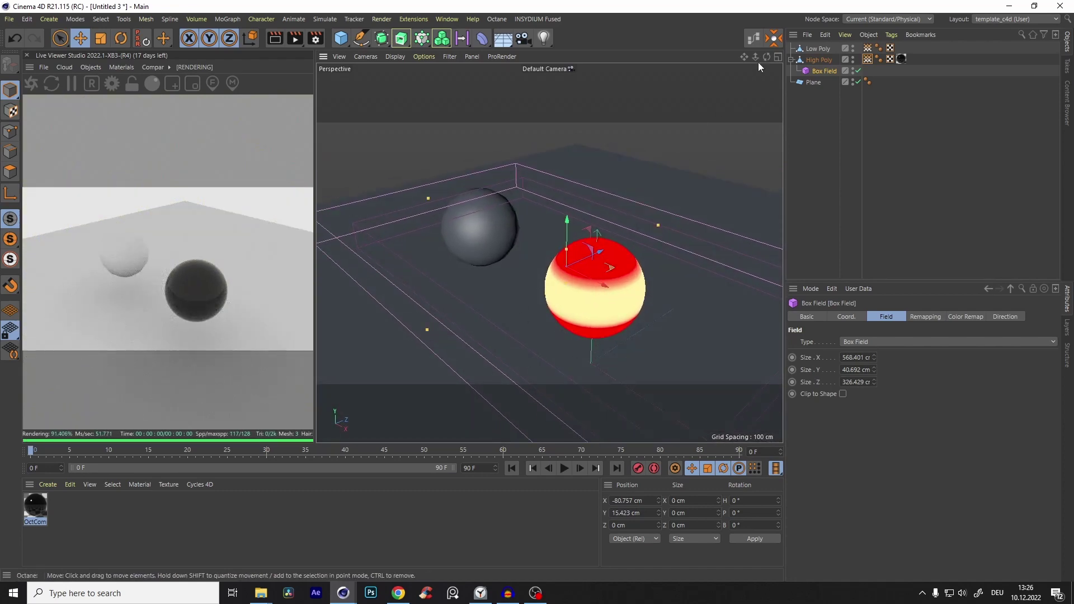
click(750, 39)
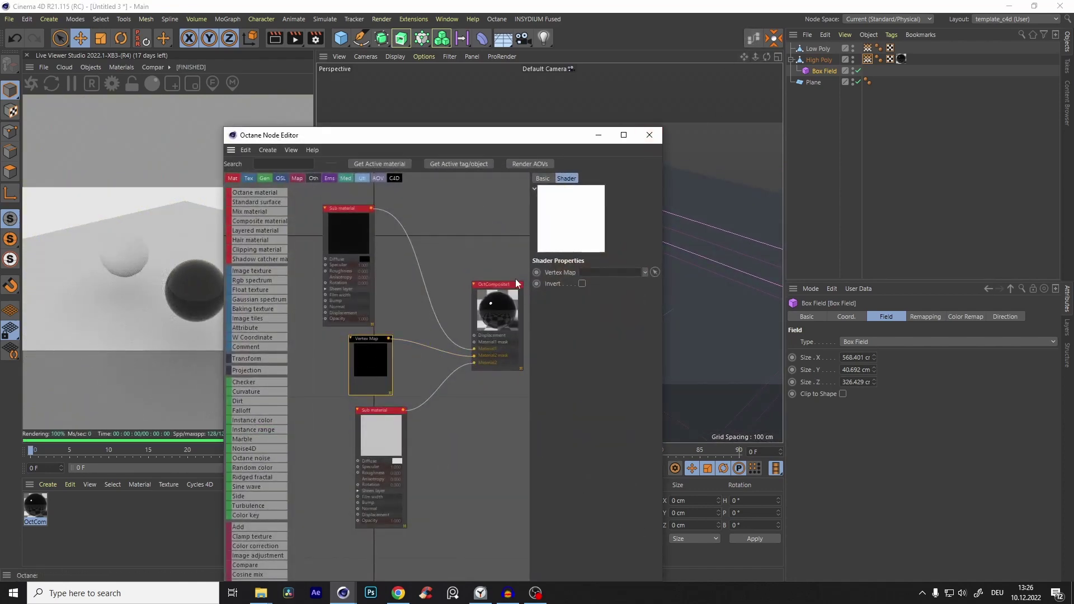
Assign the High Poly sphere's vertex map tag to the Vertex Map node and minimize the node editor
click(868, 59)
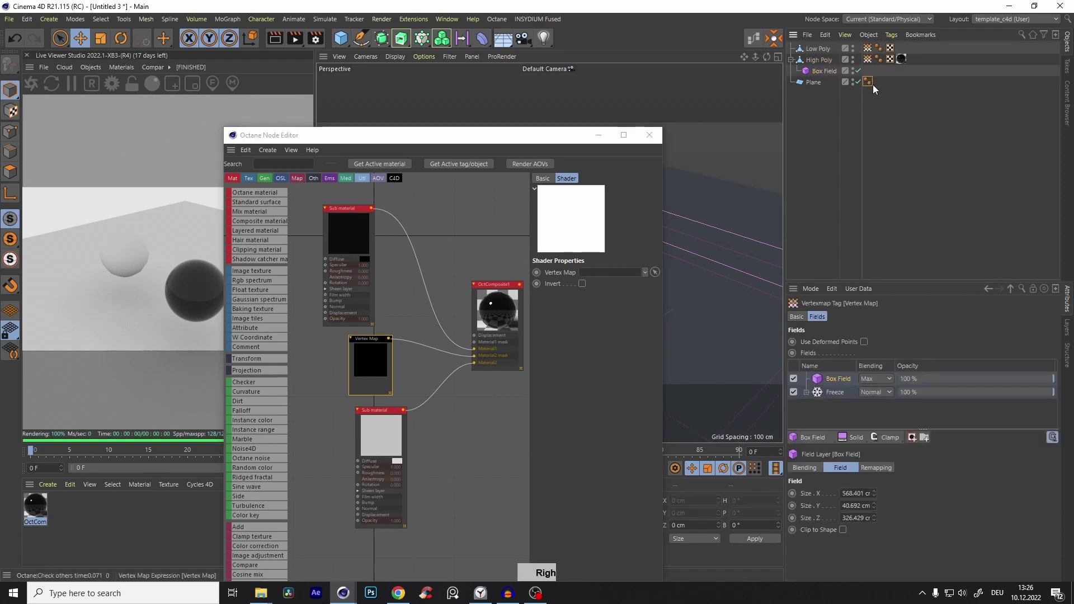
click(867, 82)
click(868, 59)
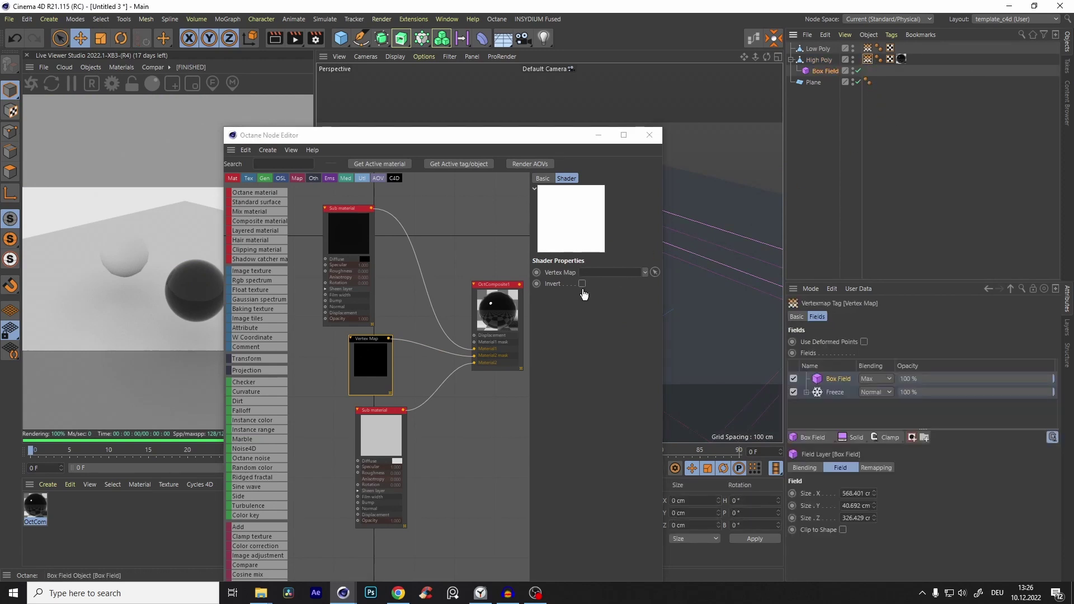
drag(607, 273, 607, 274)
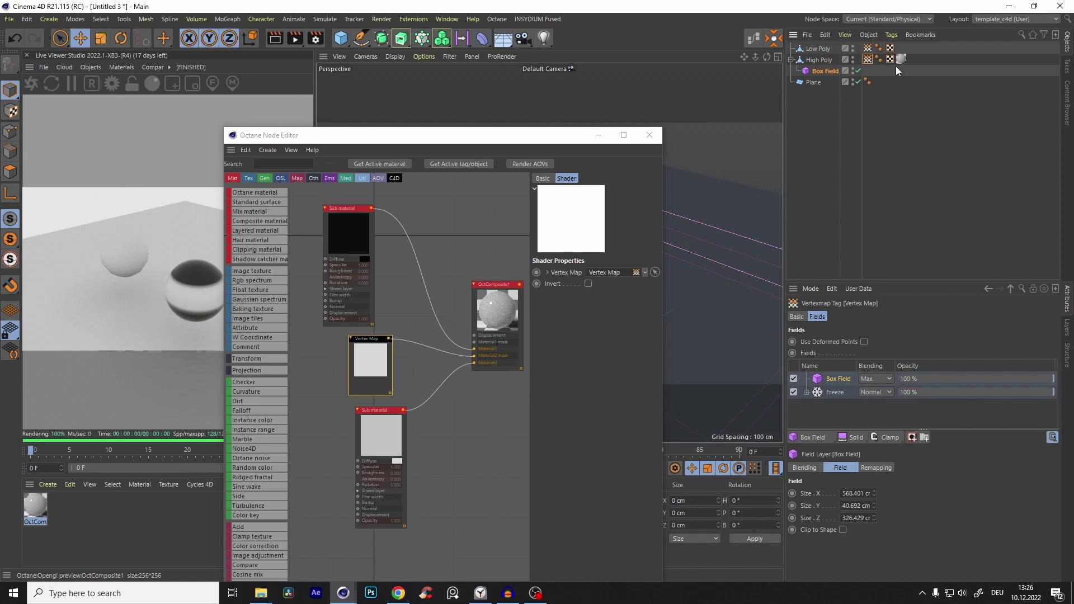
click(597, 135)
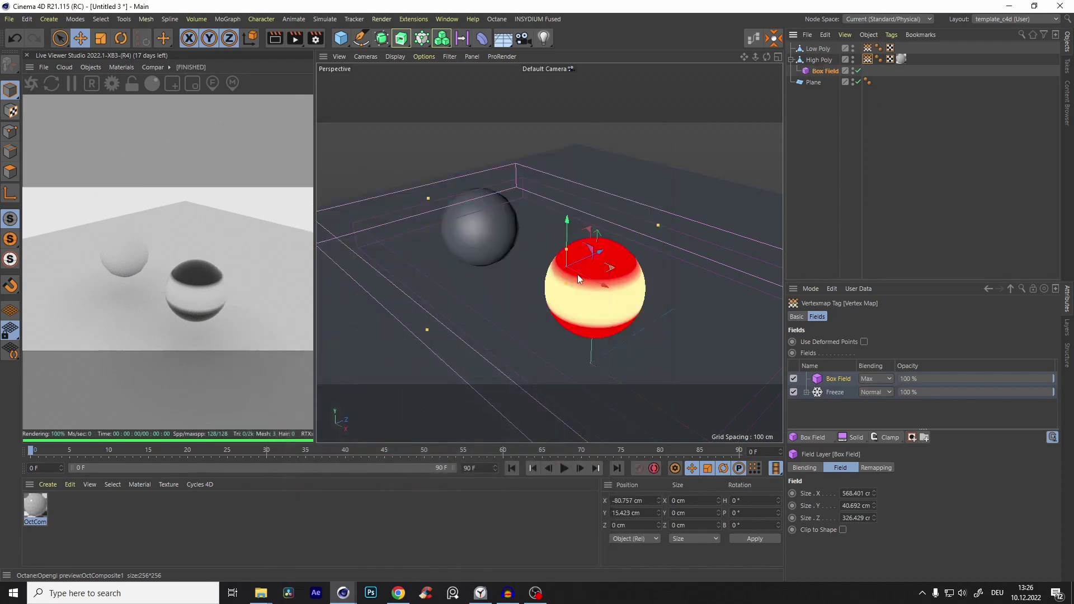
Move the Box Field down through the High Poly sphere until it sits below it, at about Y -151 cm
drag(577, 274, 551, 283)
alt+drag(584, 327, 582, 291)
scroll(564, 316, up, 5)
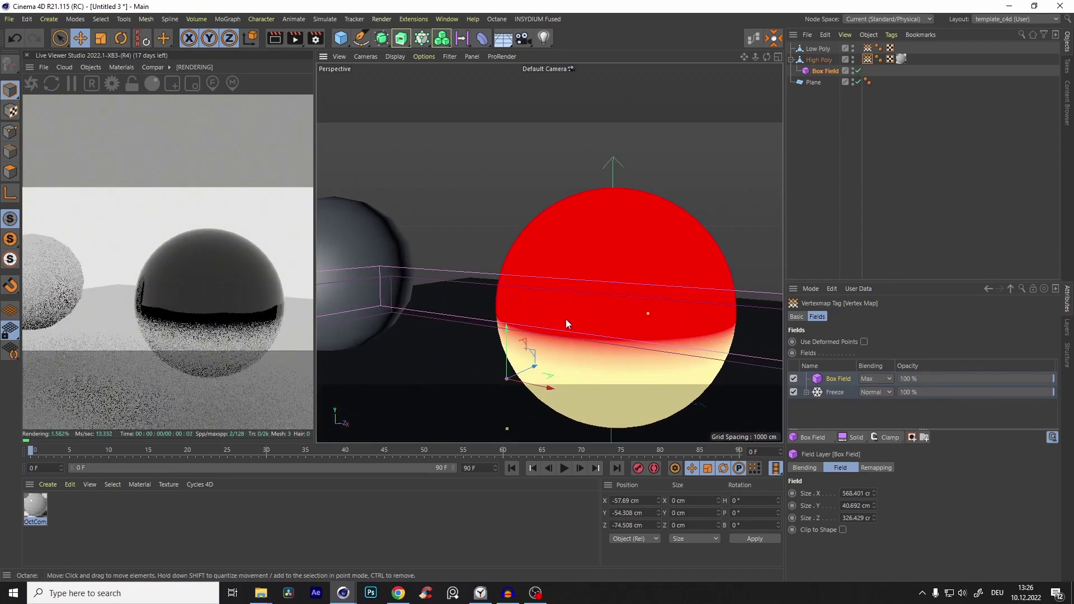
alt+drag(564, 326, 506, 372)
scroll(556, 318, down, 4)
scroll(533, 334, down, 5)
drag(560, 253, 579, 296)
scroll(579, 296, up, 2)
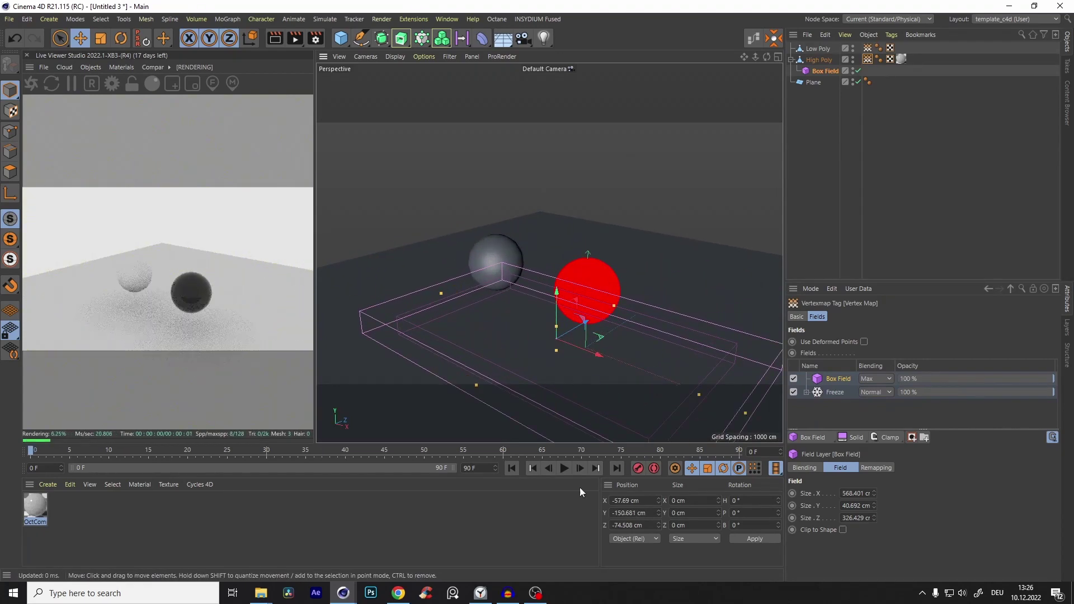
Keyframe the Box Field at about Y -151 cm on frame 0 and raised to about Y 183 cm on frame 30
click(831, 71)
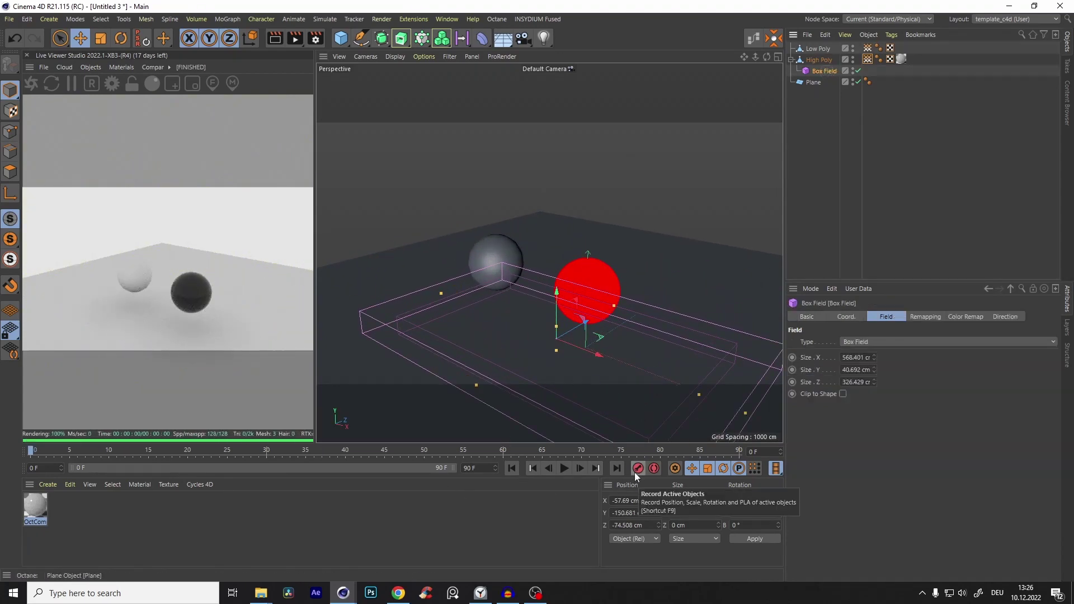
drag(32, 451, 282, 447)
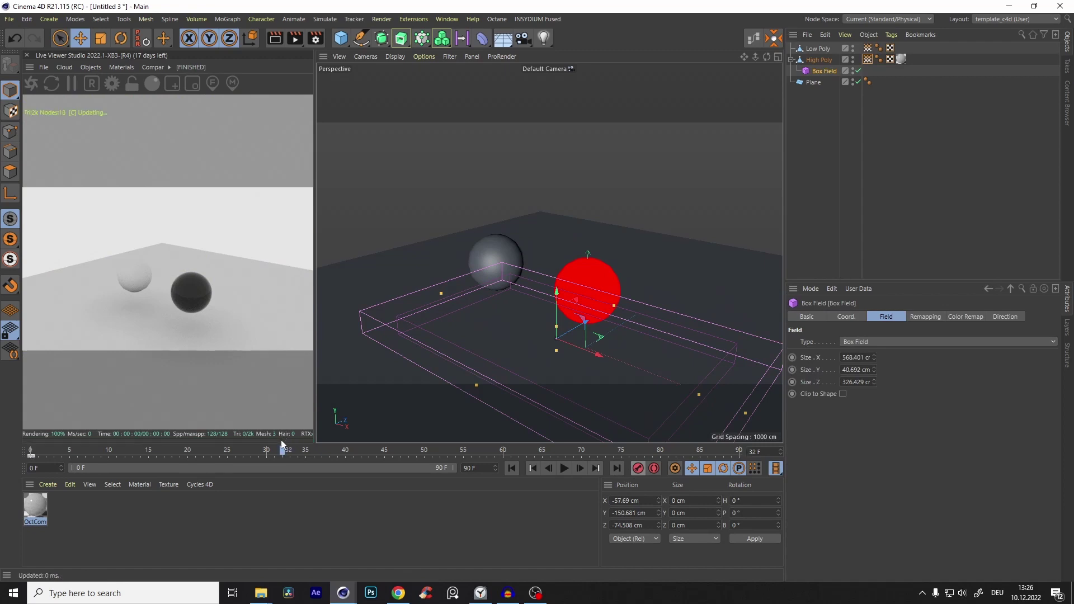
drag(108, 456, 273, 459)
drag(587, 303, 562, 183)
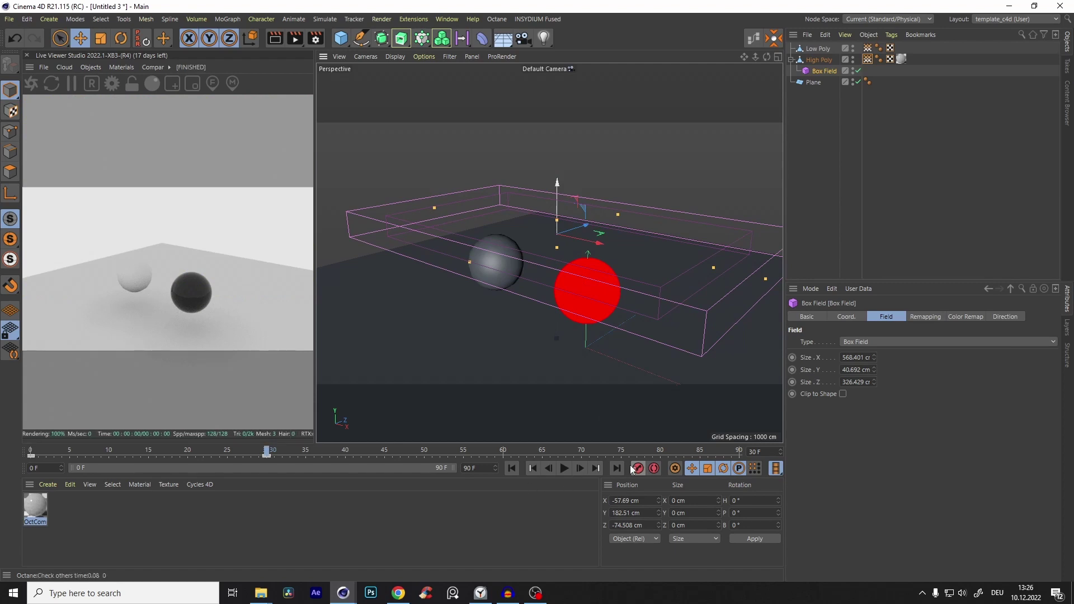
Play the Box Field animation from the first frame and return to frame 0
click(512, 469)
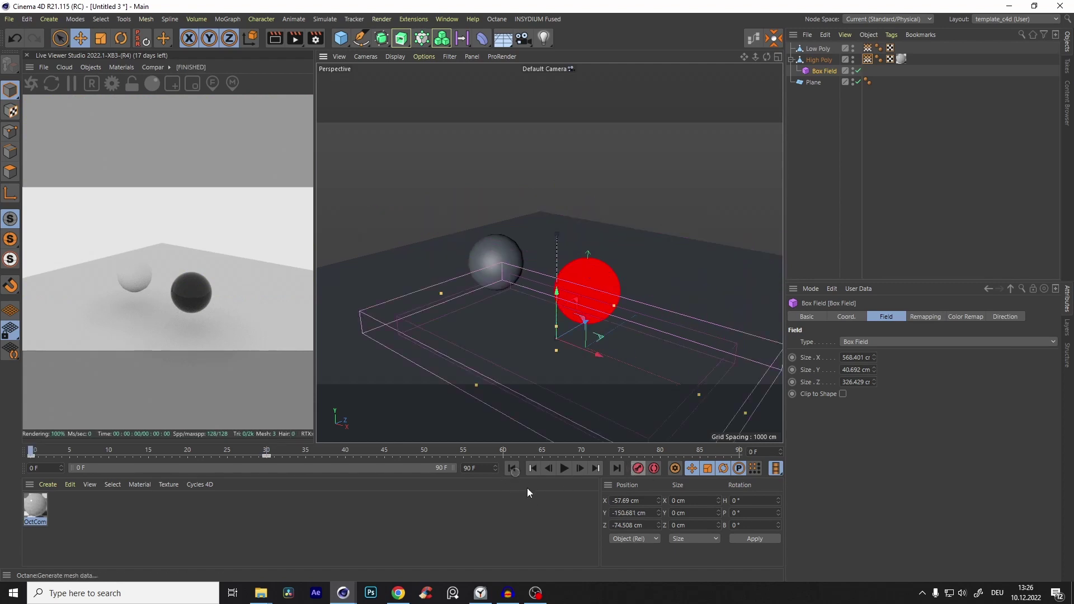
click(563, 468)
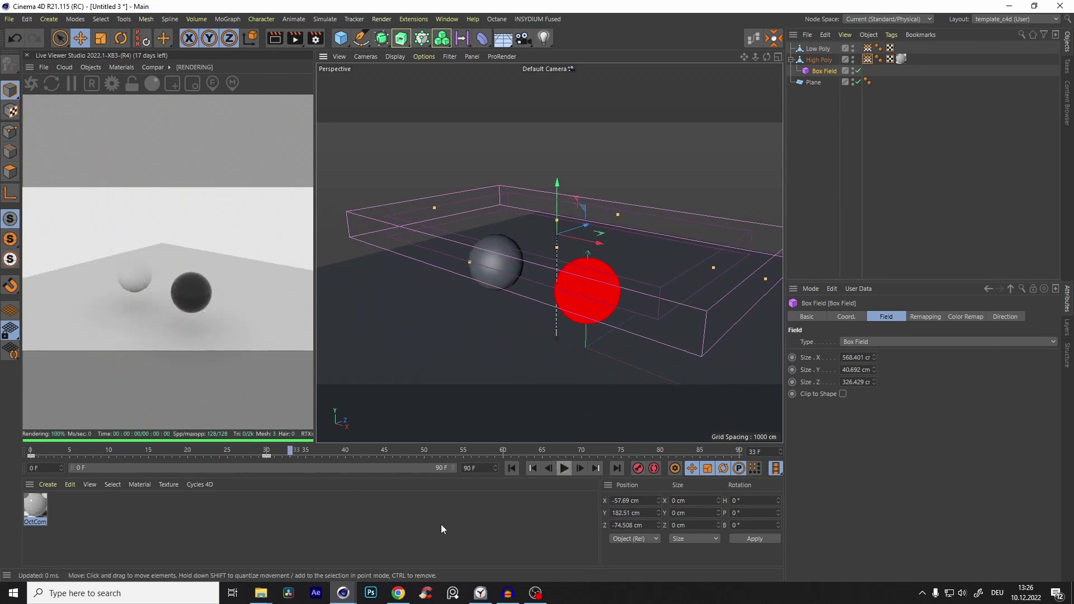
click(511, 469)
Switch to the open Glow_Pattern_tutorial.c4d project
scroll(561, 293, up, 5)
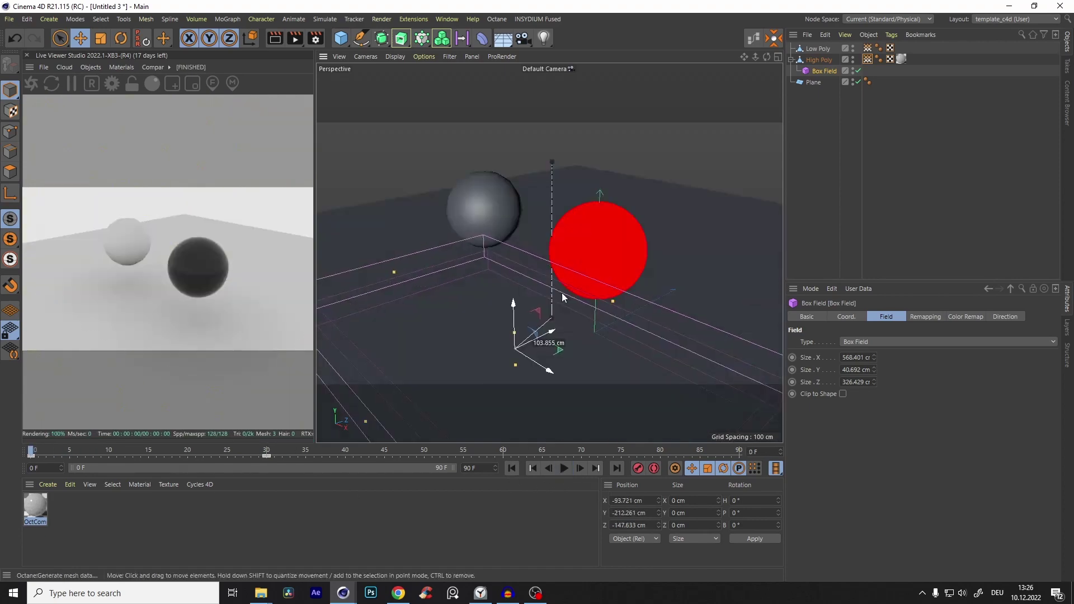
alt+drag(601, 254, 569, 266)
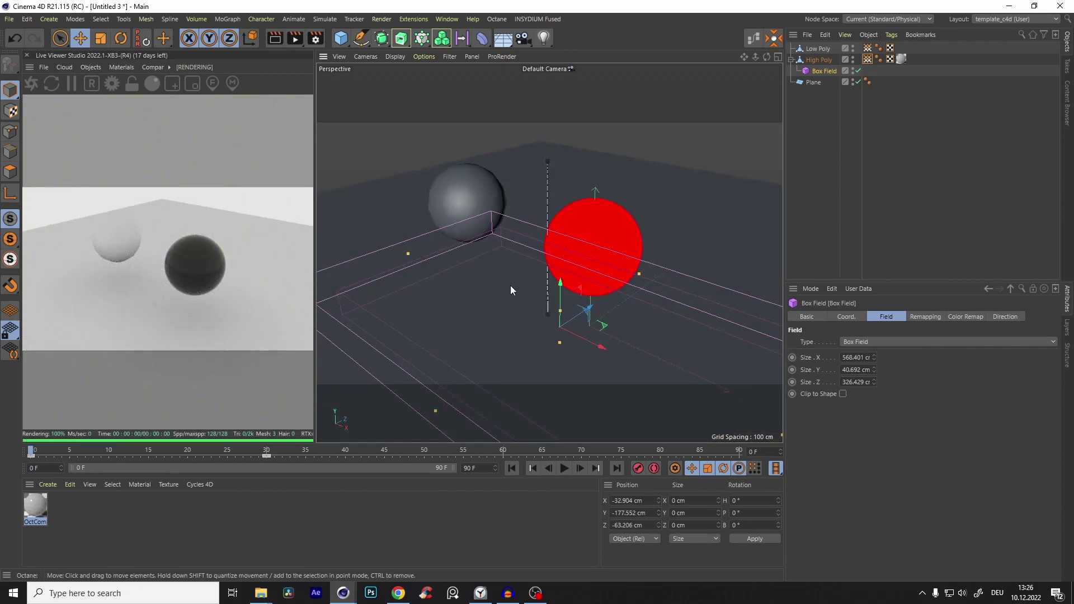
key(v)
mouse_move(506, 317)
click(493, 342)
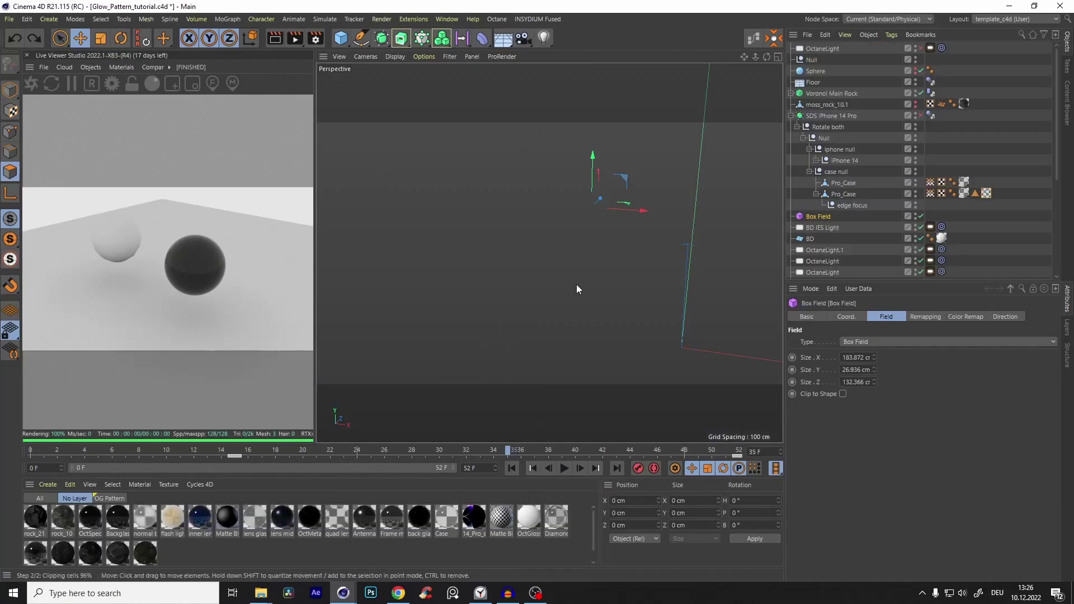
Delete the material tags from the Pro_Case object that contains edge focus, and start the Live Viewer render
click(987, 194)
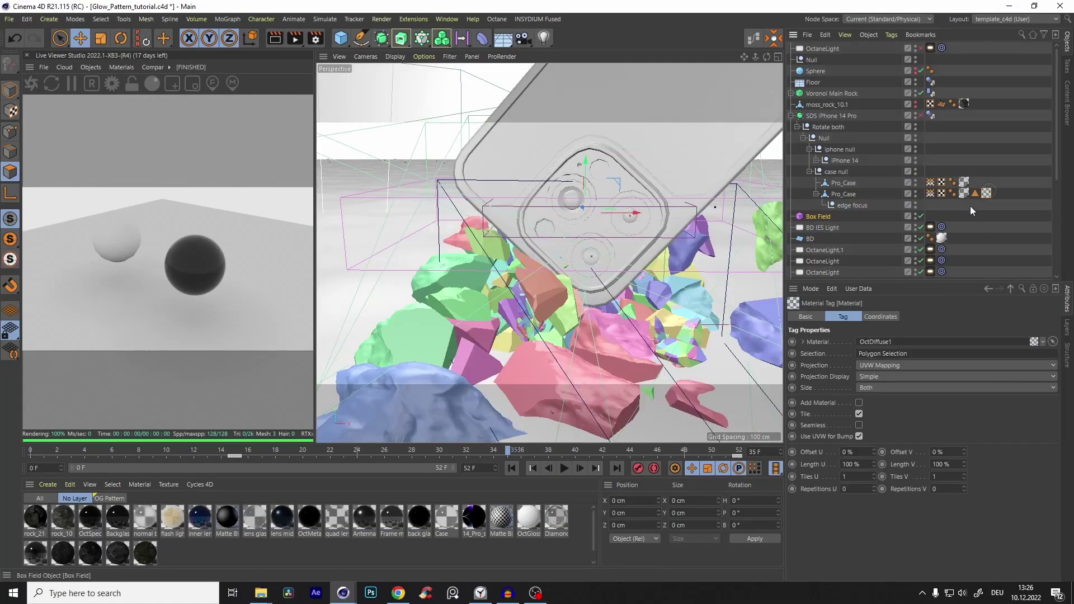
key(Delete)
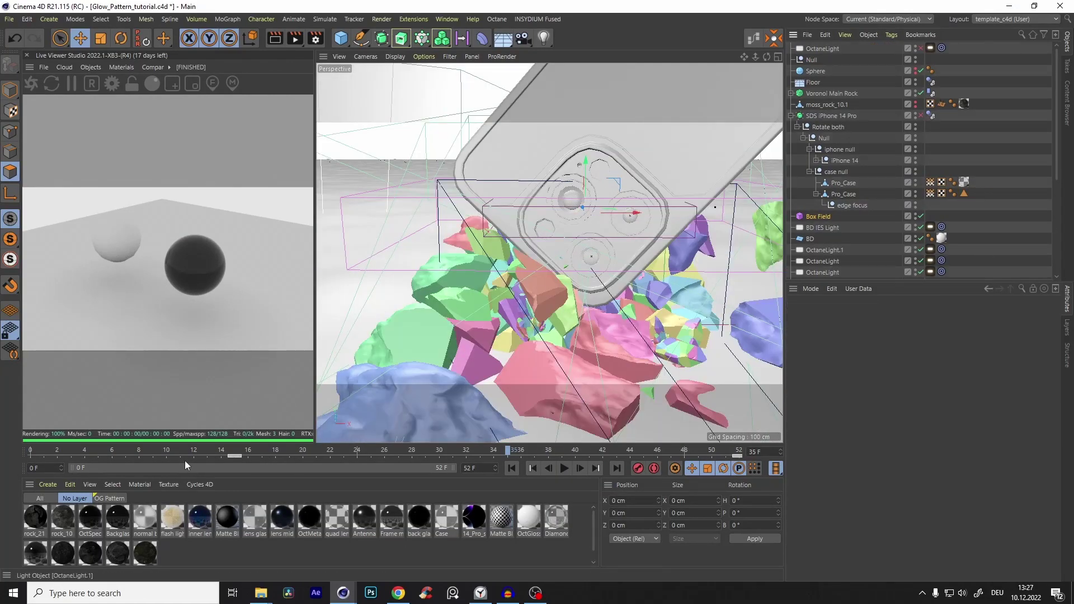
click(32, 85)
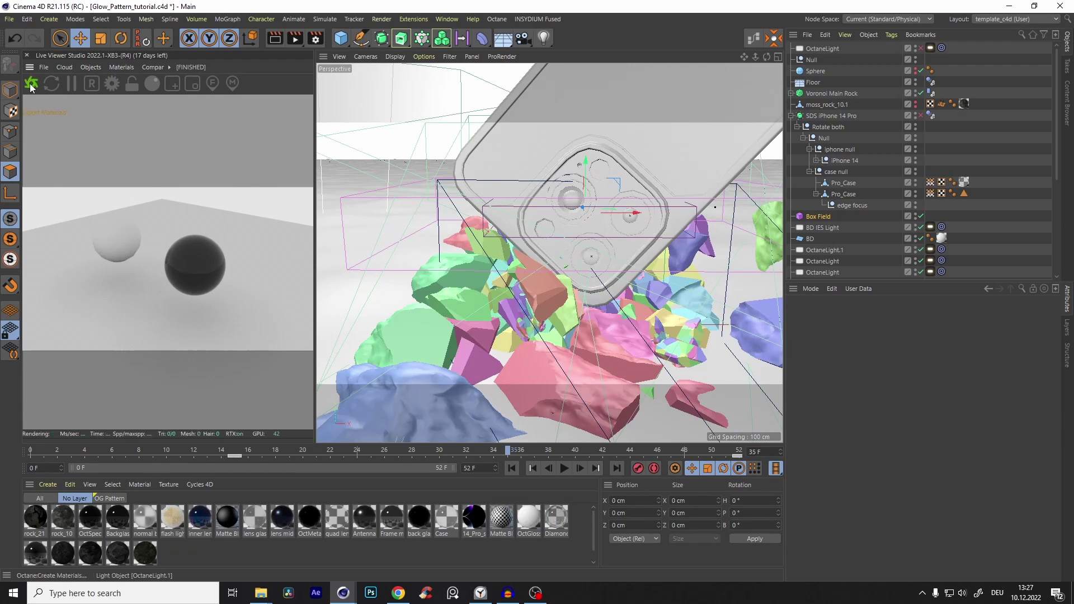
Scrub the iPhone case animation to frame 10
click(85, 451)
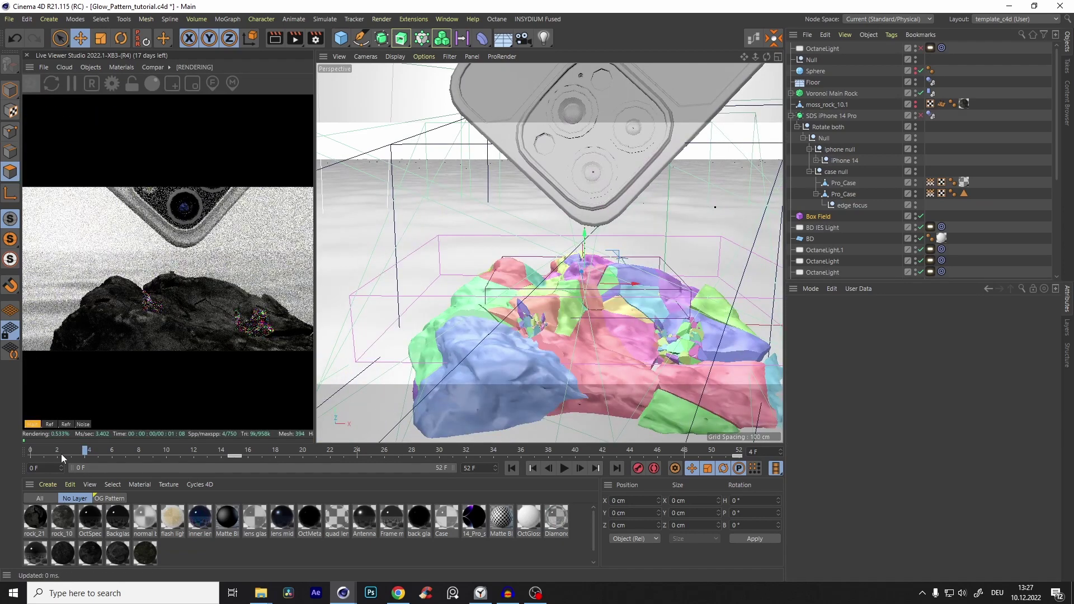
drag(89, 450, 111, 451)
scroll(592, 279, down, 4)
alt+drag(615, 268, 548, 300)
scroll(559, 294, up, 2)
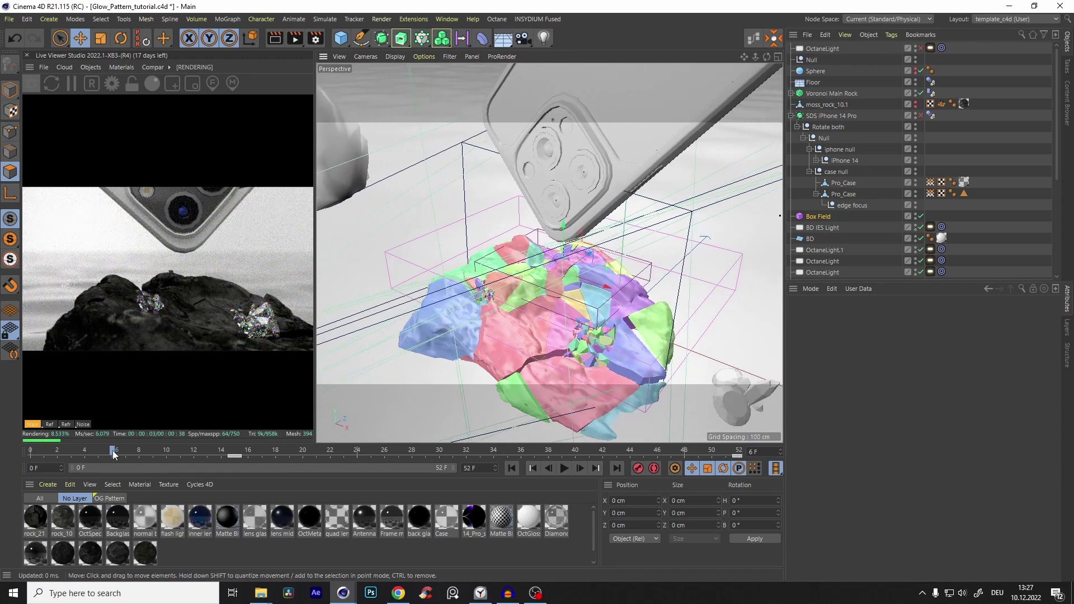
drag(112, 454, 167, 451)
alt+drag(436, 268, 411, 215)
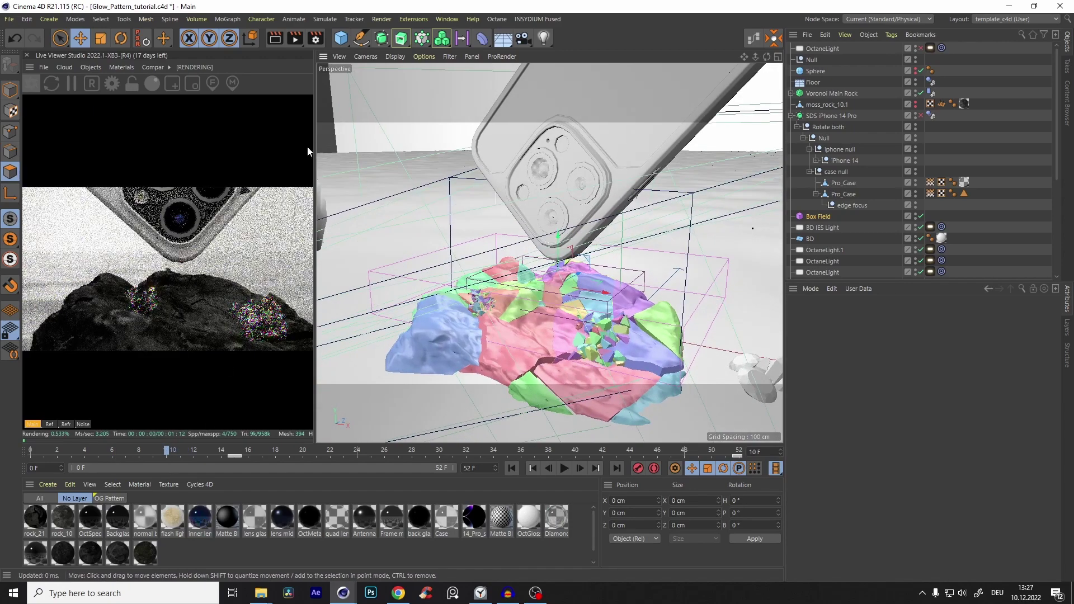
Apply a new Octane Specular material to the Pro_Case object containing edge focus and delete its polygon selection tag
click(122, 68)
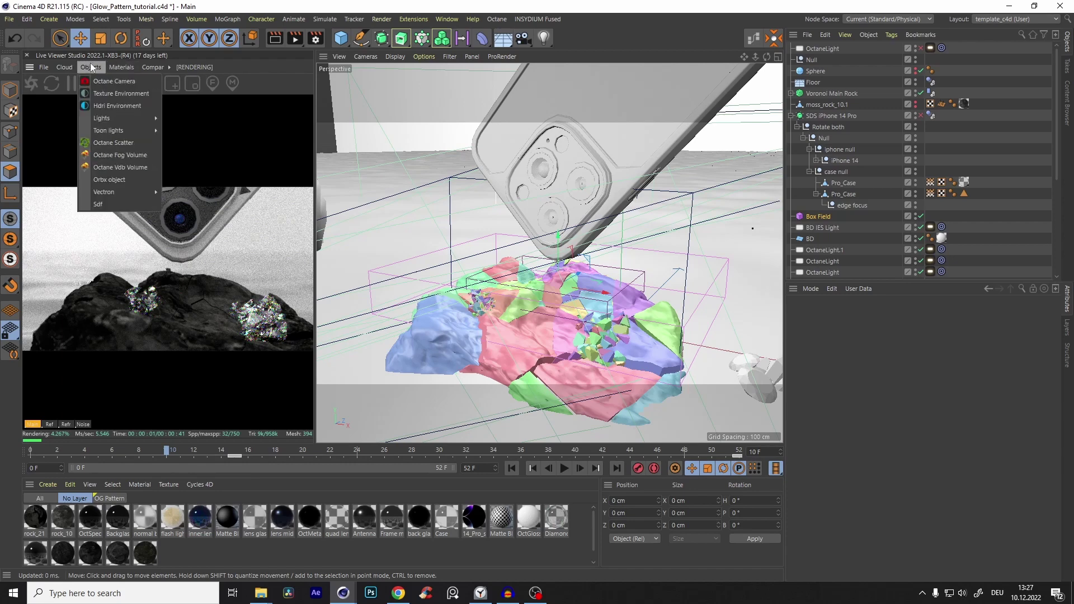
mouse_move(138, 122)
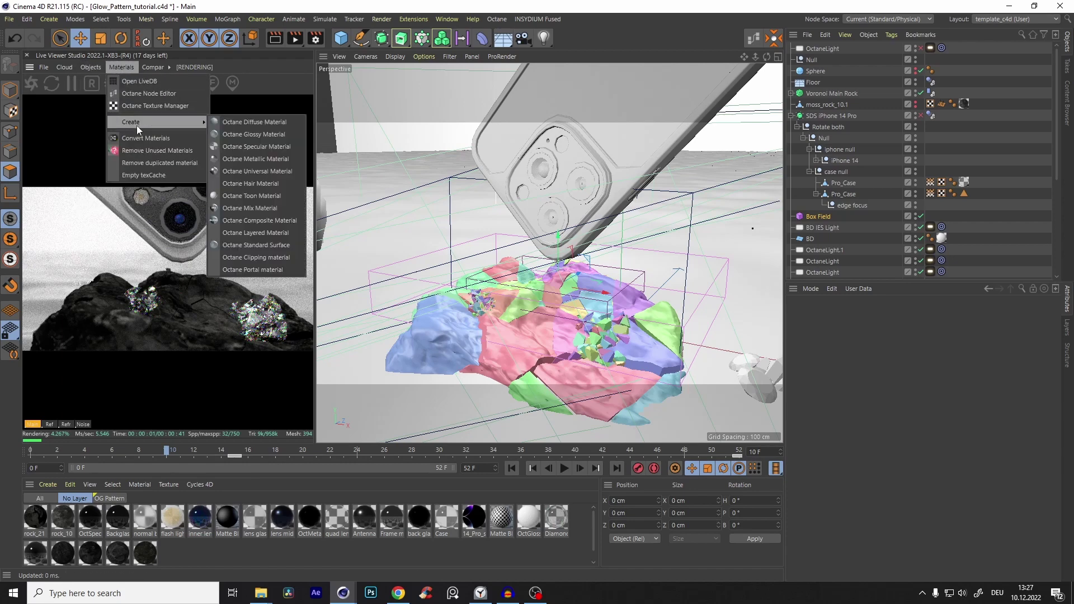
click(273, 148)
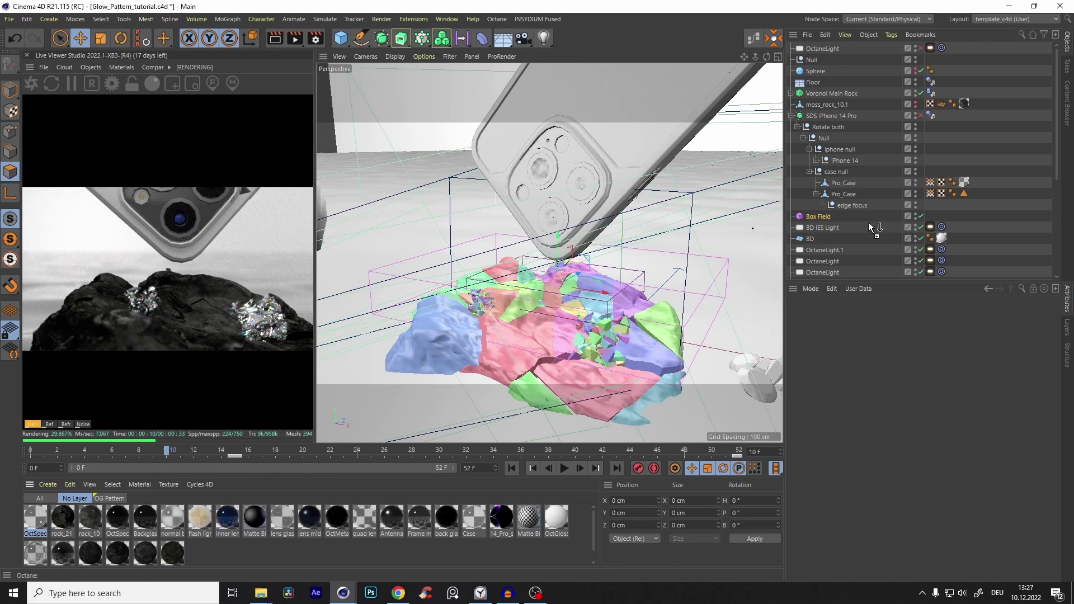
drag(843, 197, 843, 196)
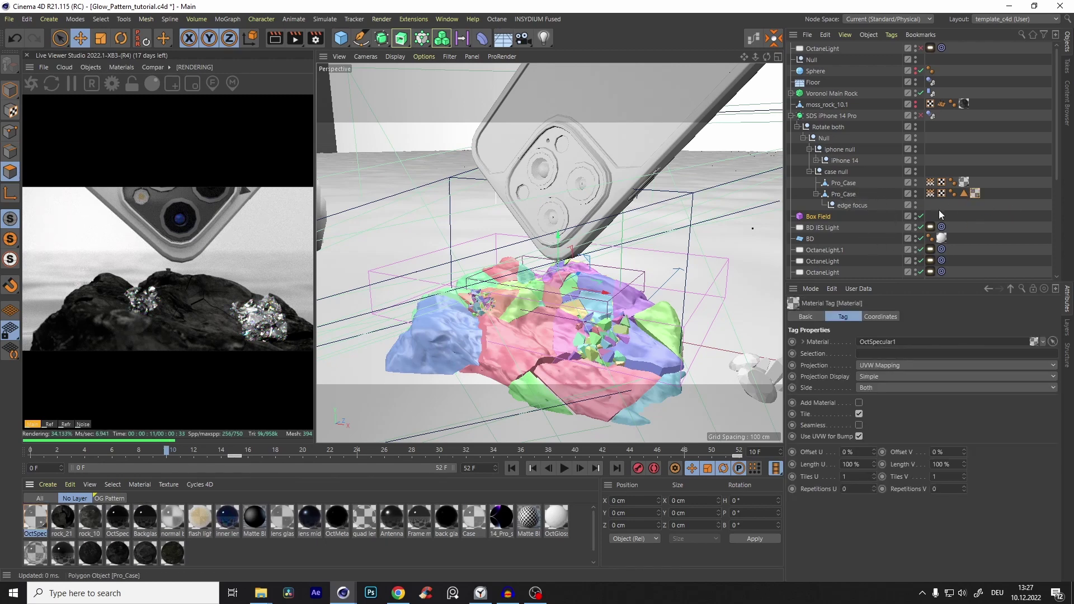
click(964, 193)
key(Delete)
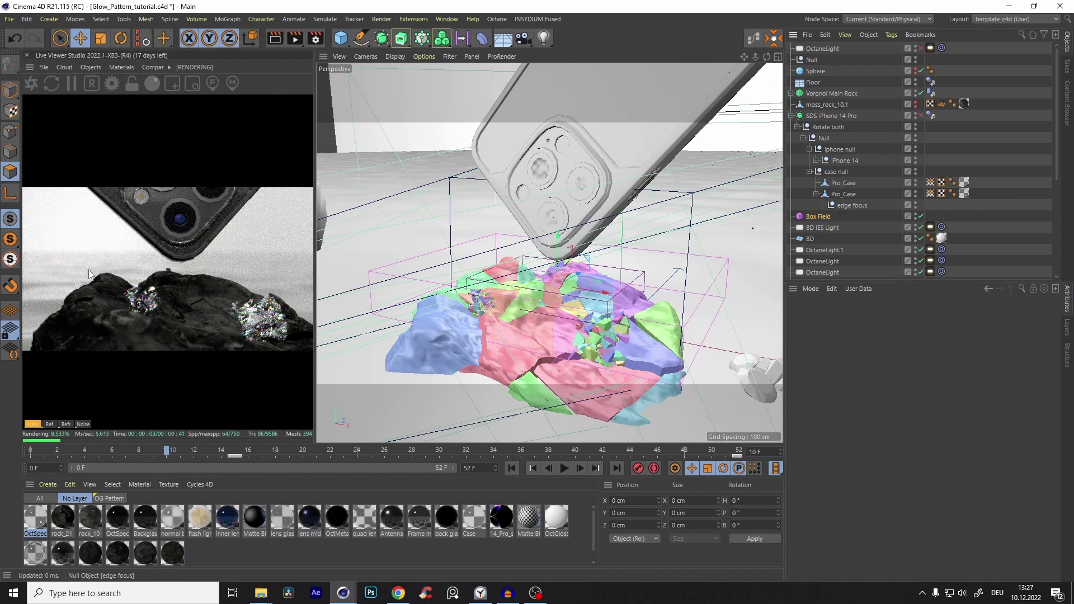
Move the animation to frame 15 and check the glowing pattern in the reference video in Chrome
drag(171, 454, 235, 454)
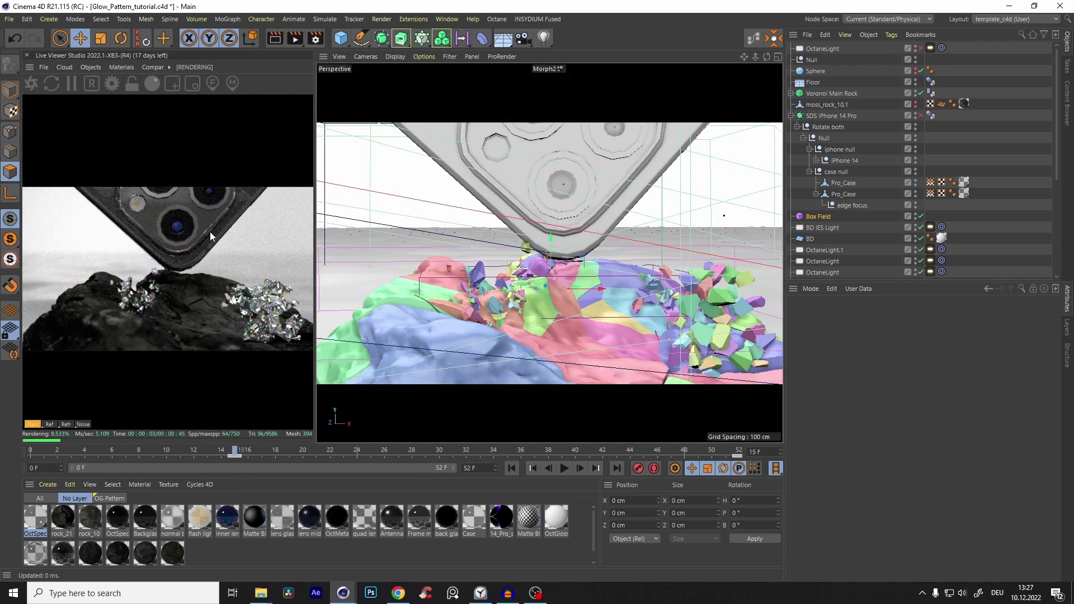
click(398, 590)
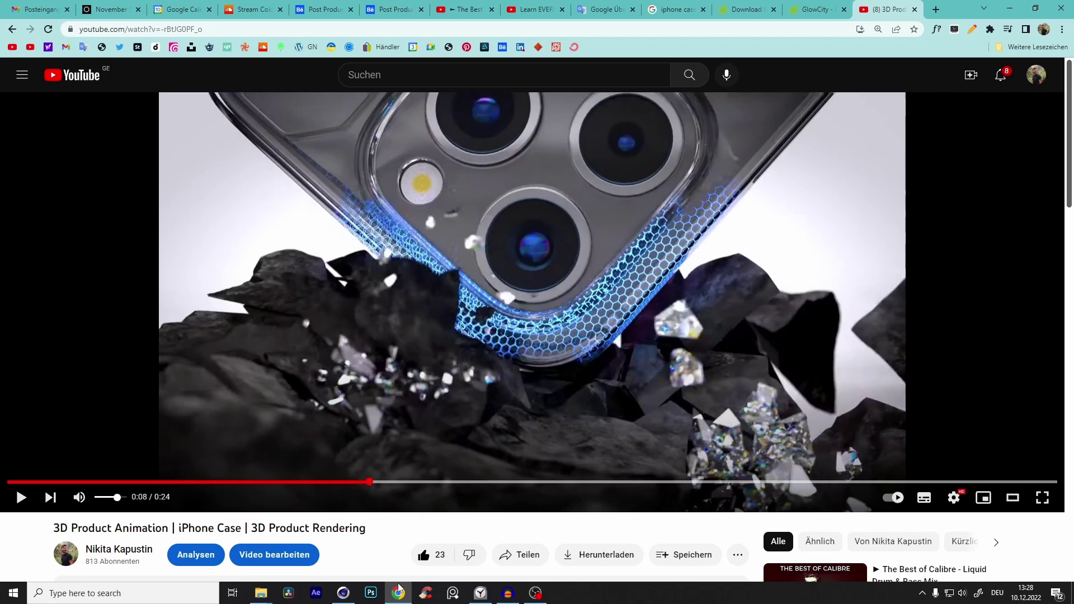
click(398, 585)
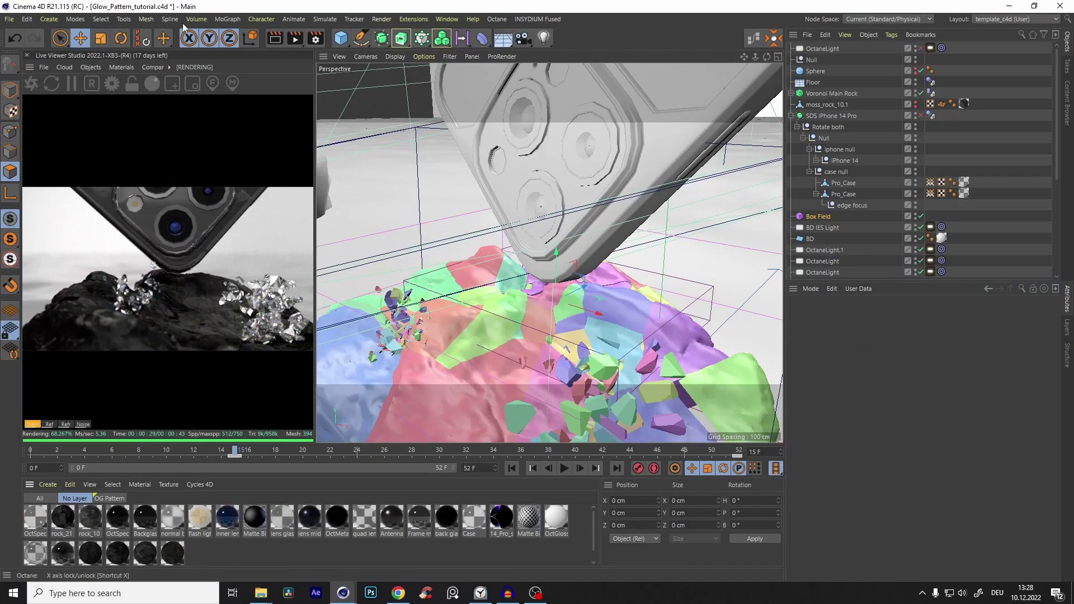
Create an Octane Diffuse material and check the reference video again for the pattern's look
click(121, 67)
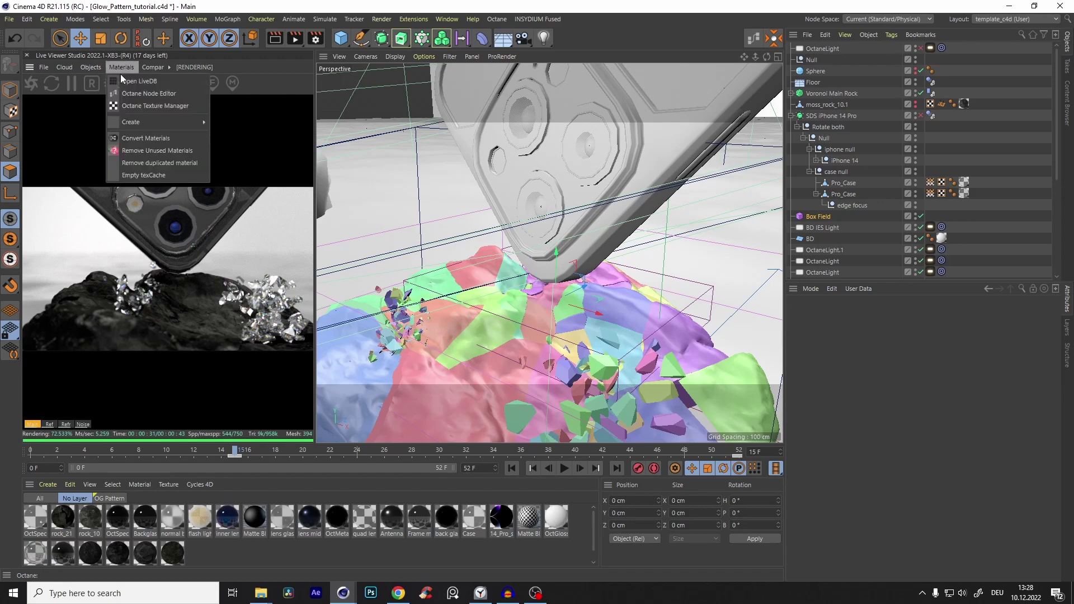
mouse_move(148, 122)
click(246, 122)
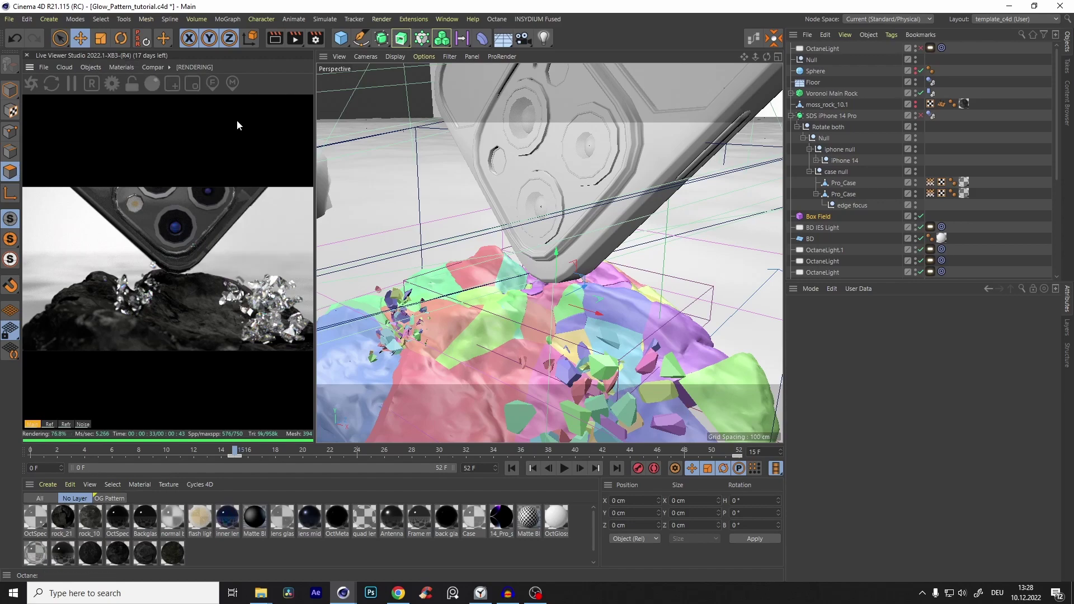
click(400, 587)
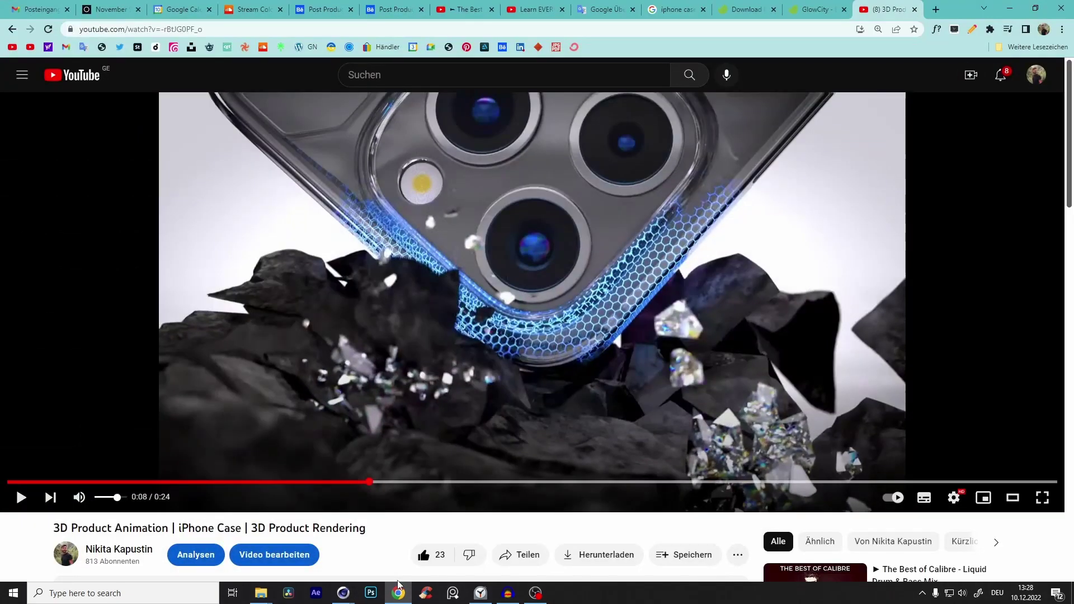
click(398, 583)
Select the Pro_Case object containing edge focus and compare its edges with the hexagon pattern in the reference video
click(596, 140)
click(40, 521)
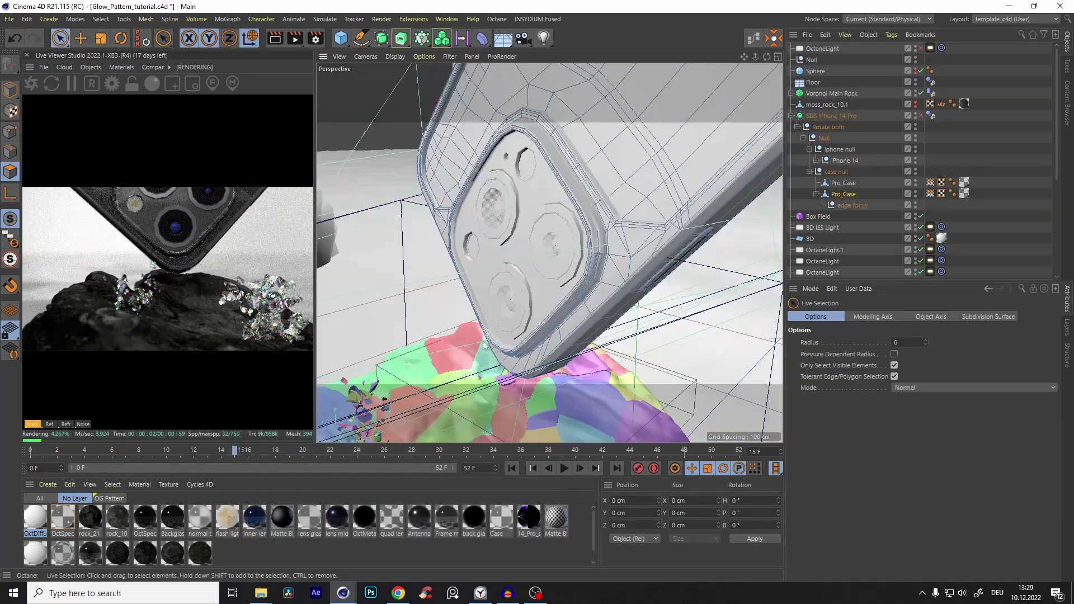
alt+drag(512, 271, 409, 210)
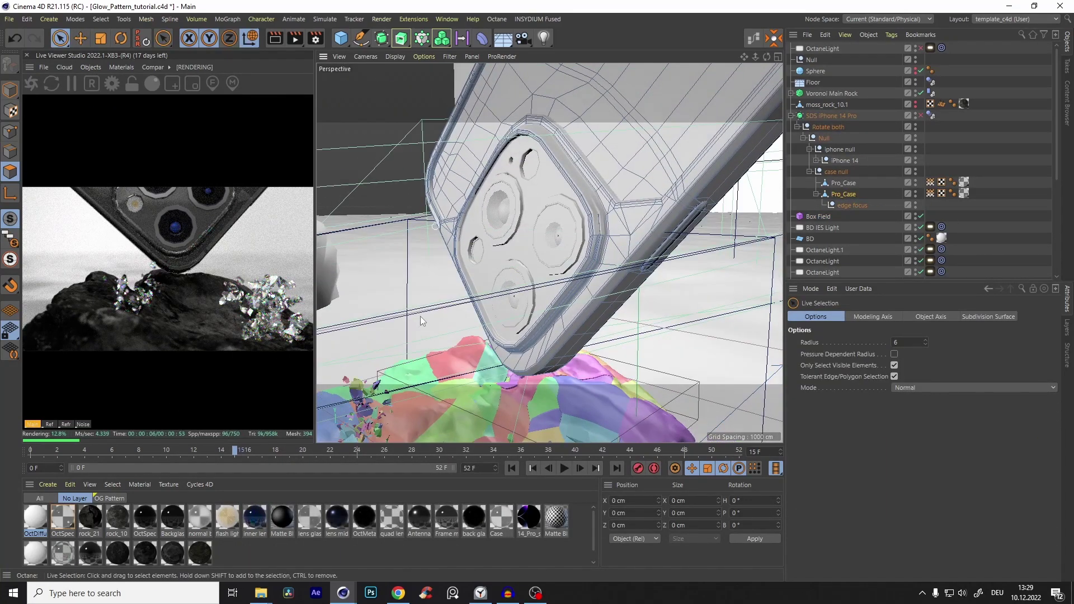
click(399, 588)
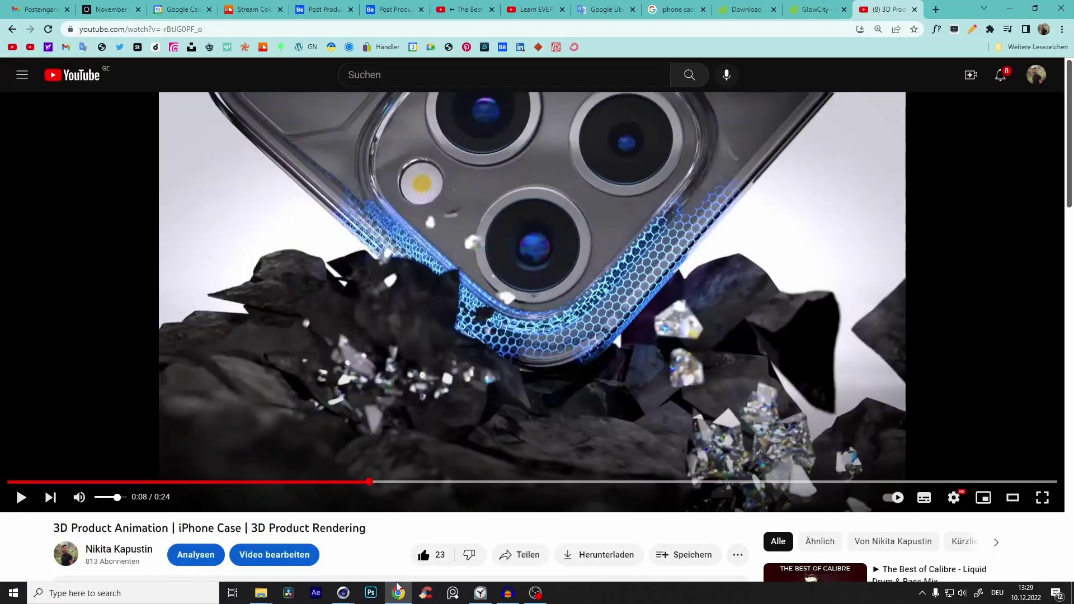
click(1009, 8)
mouse_move(604, 229)
alt+mouse_down()
mouse_move(596, 196)
mouse_move(607, 210)
alt+mouse_up()
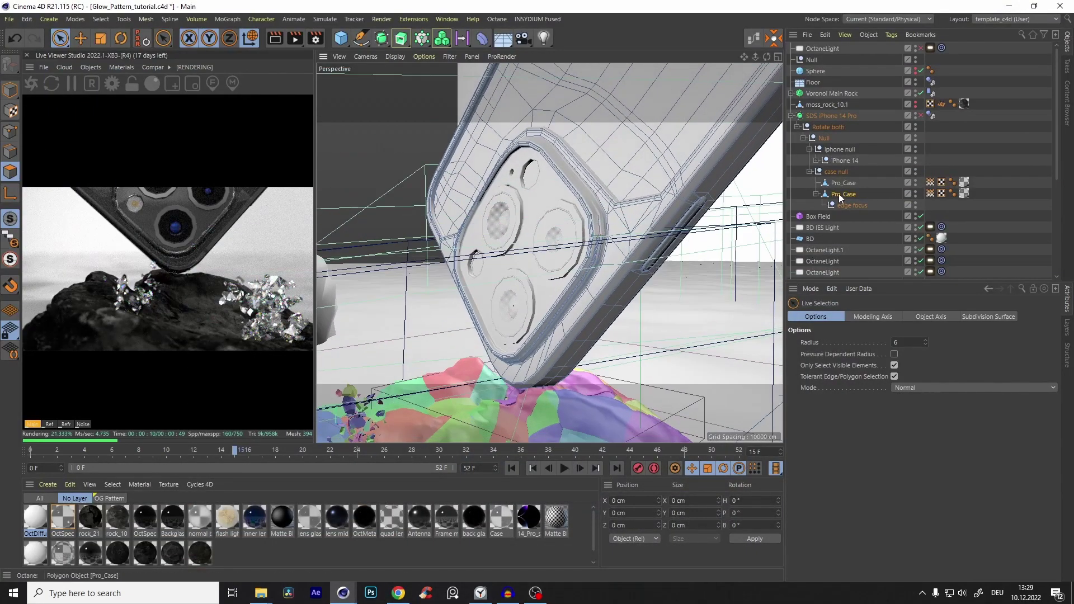
Isolate the Pro_Case object containing edge focus in the viewport and undo the stray polygon selection beside the camera cutout
click(842, 196)
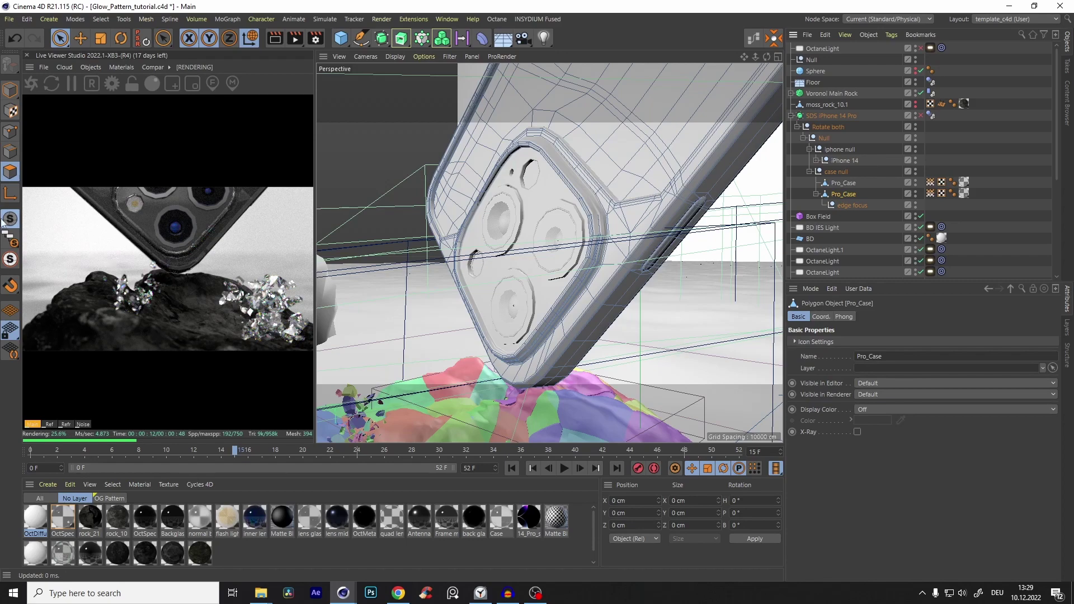
click(10, 239)
alt+drag(480, 202, 510, 182)
scroll(448, 223, up, 2)
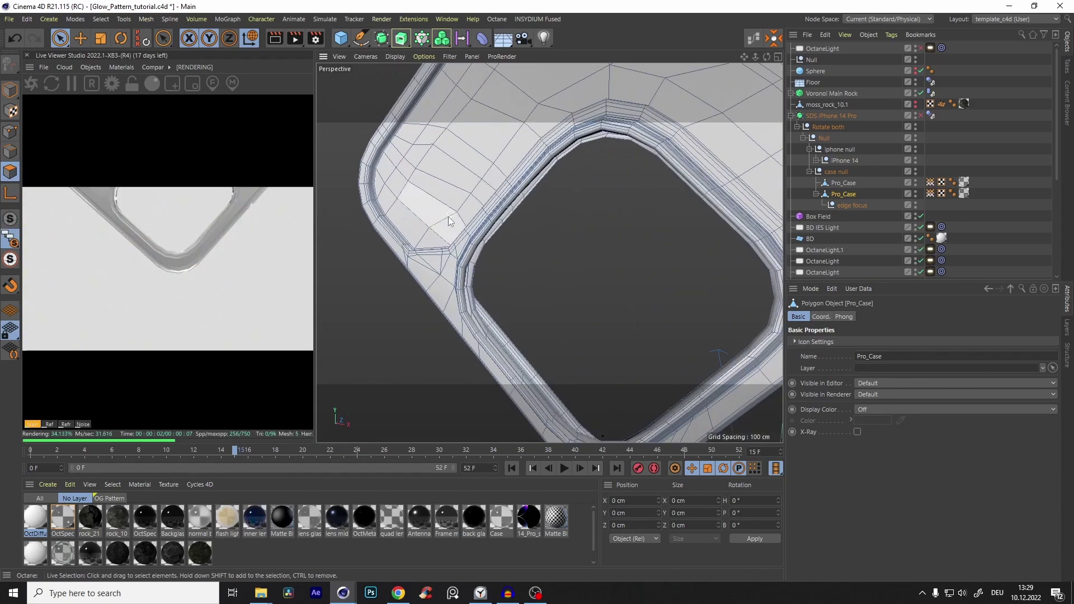
mouse_move(448, 223)
alt+mouse_down()
mouse_move(524, 200)
mouse_move(463, 296)
alt+mouse_up()
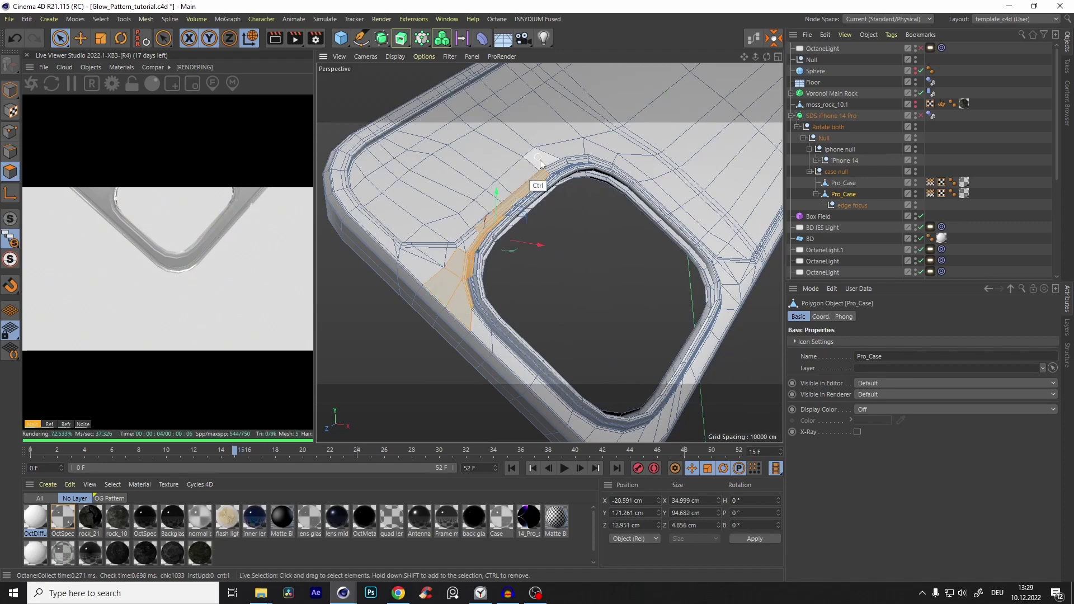
key(ctrl+z)
Loop-select the polygon rings that bound the back panel of the case
alt+drag(501, 192, 503, 165)
scroll(531, 225, up, 3)
key(u)
key(l)
shift+click(523, 232)
click(525, 234)
scroll(524, 237, down, 5)
scroll(439, 254, up, 3)
shift+click(430, 257)
scroll(463, 240, down, 5)
scroll(490, 226, up, 3)
Fill the polygon selection across the case's back panel and grow it three times over the side walls
key(u)
key(f)
click(510, 217)
key(u)
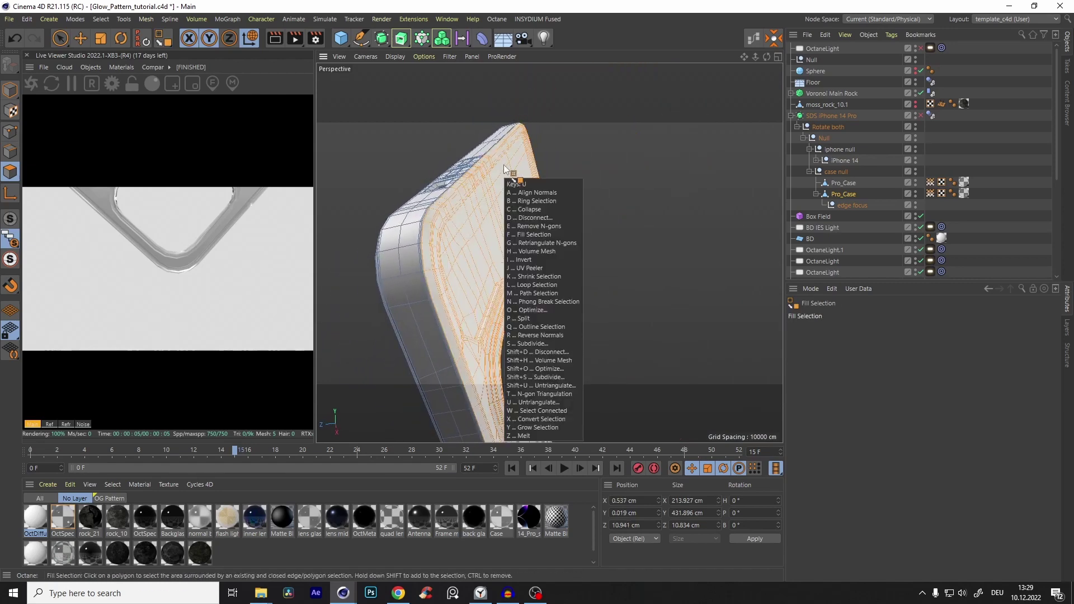
key(y)
key(u)
key(y)
key(u)
key(y)
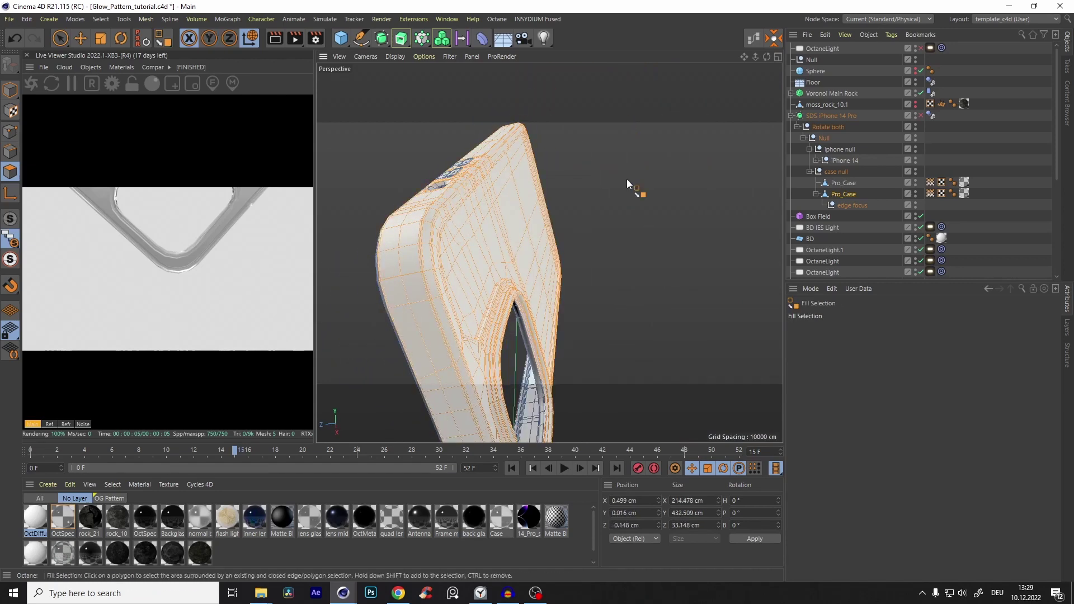
Check the selected outer polygons from inside and outside the case and store them in a polygon selection tag
alt+drag(519, 247, 407, 297)
scroll(447, 274, down, 8)
alt+drag(492, 240, 391, 265)
scroll(510, 220, up, 7)
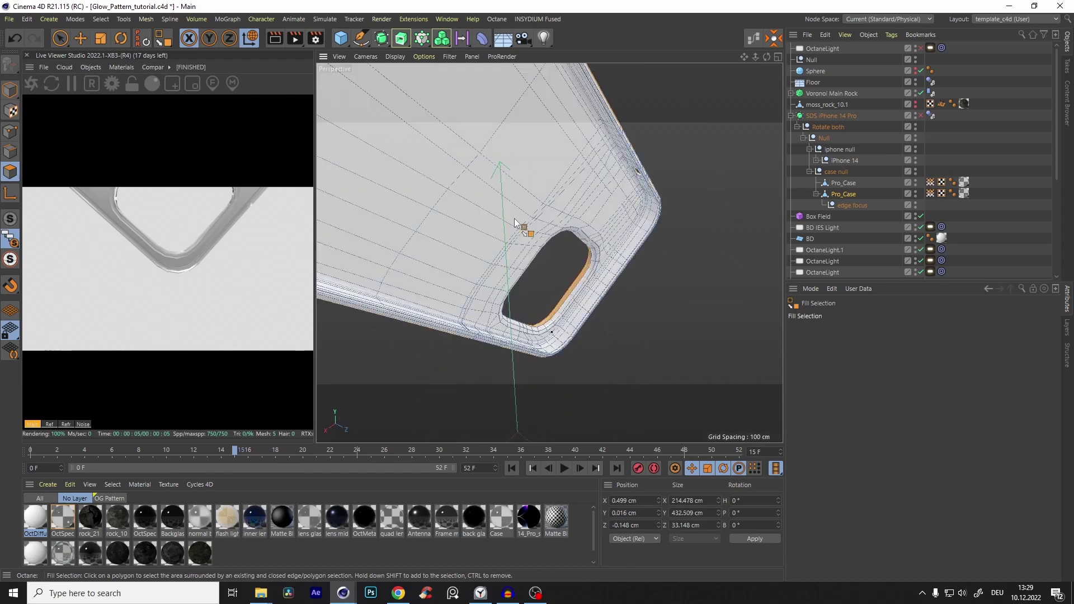
alt+drag(493, 262, 554, 226)
alt+drag(550, 253, 595, 244)
scroll(565, 232, down, 5)
scroll(565, 288, up, 5)
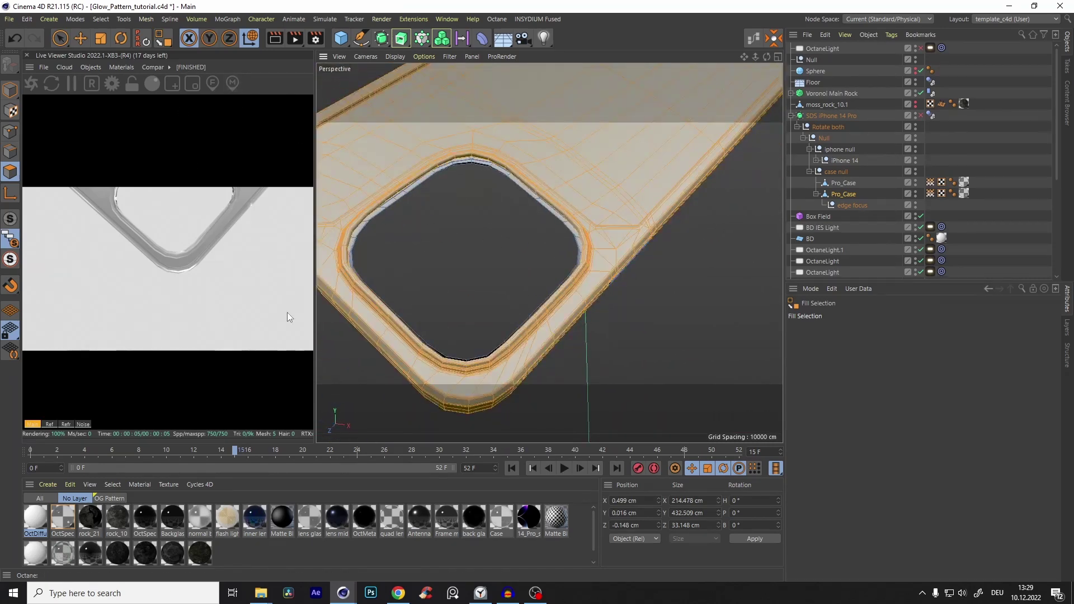
alt+drag(531, 120, 414, 137)
click(103, 20)
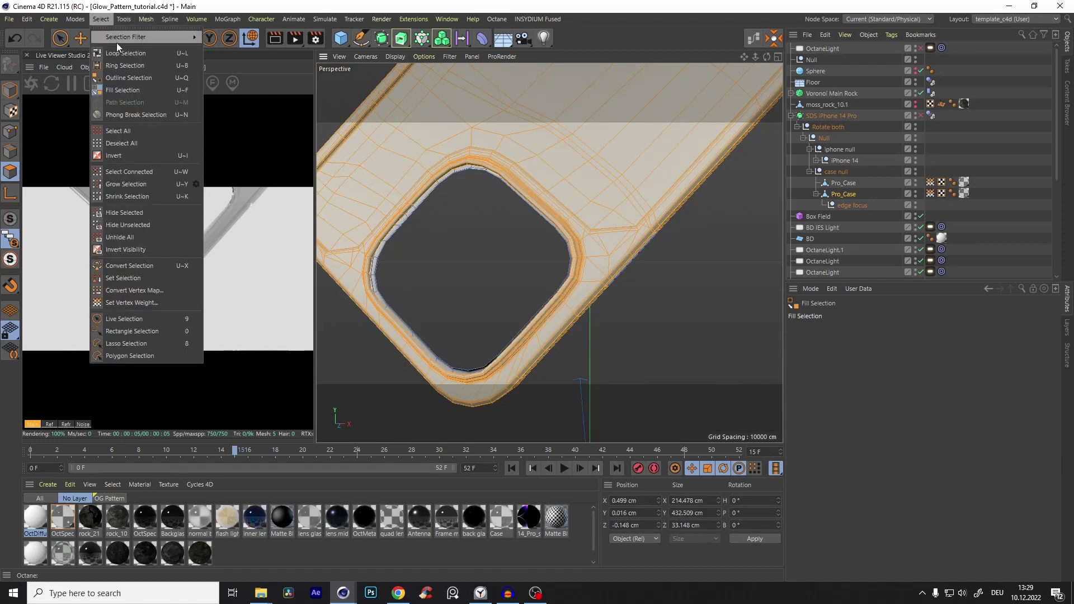
click(131, 278)
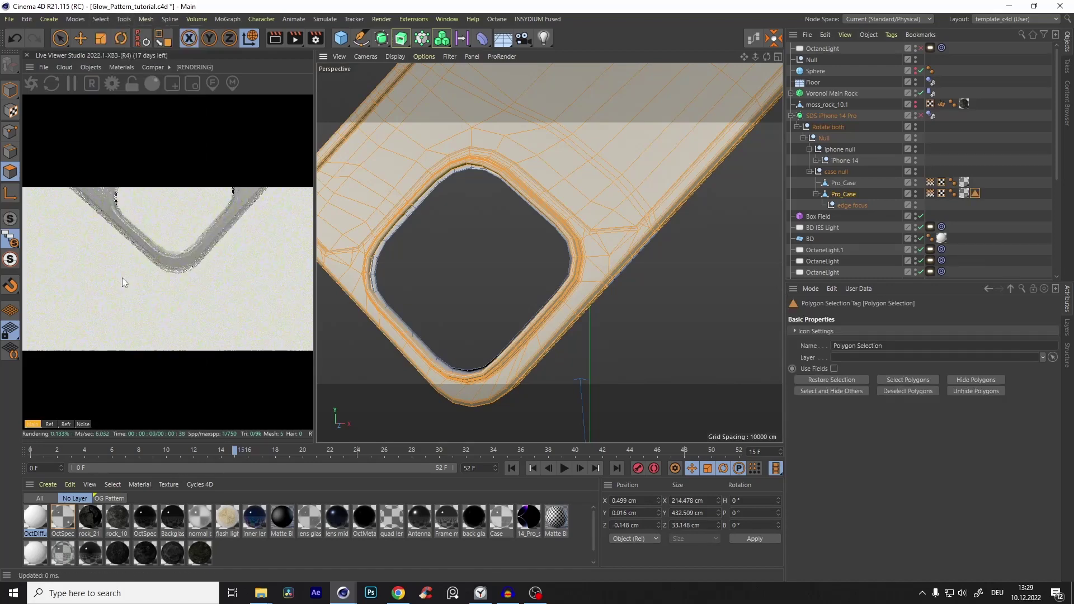
Apply the OctDiffuse2 material to the Pro_Case object containing edge focus and restrict it to the stored Polygon Selection
alt+drag(522, 278, 585, 240)
key(e)
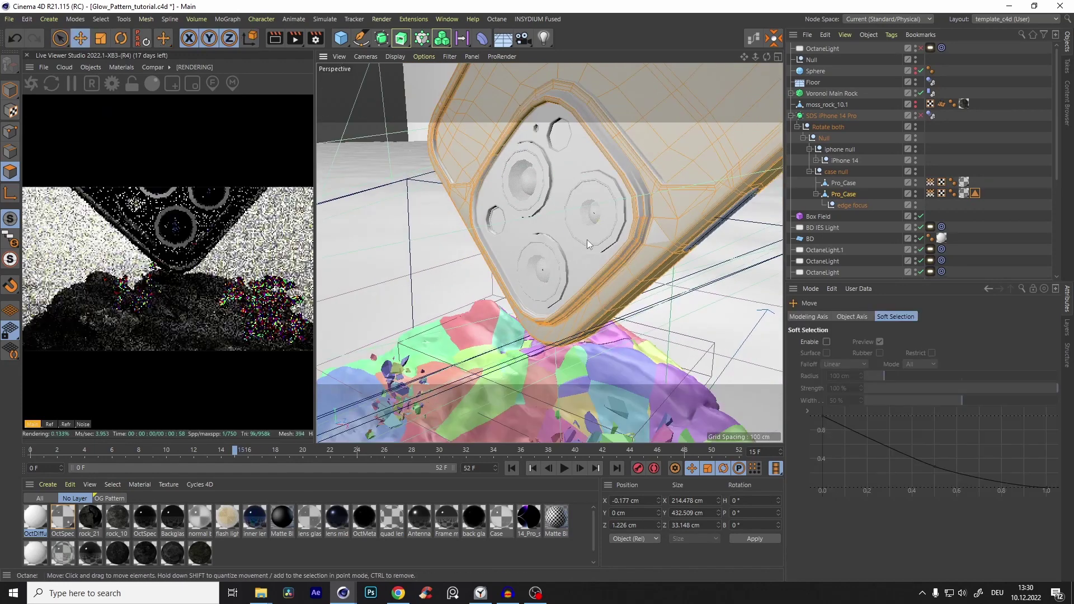
click(36, 527)
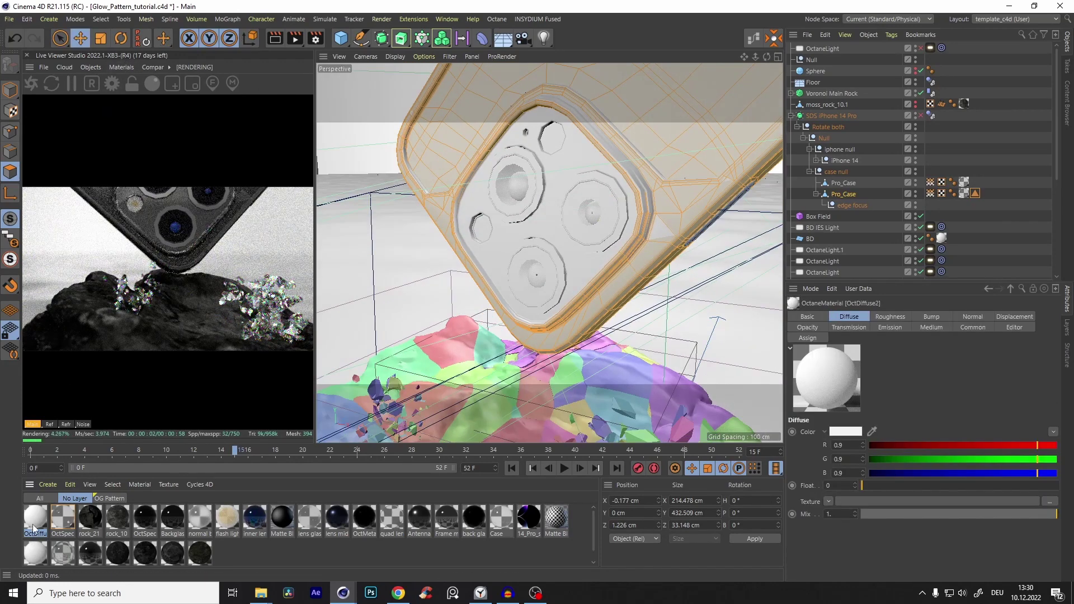
drag(843, 197, 843, 196)
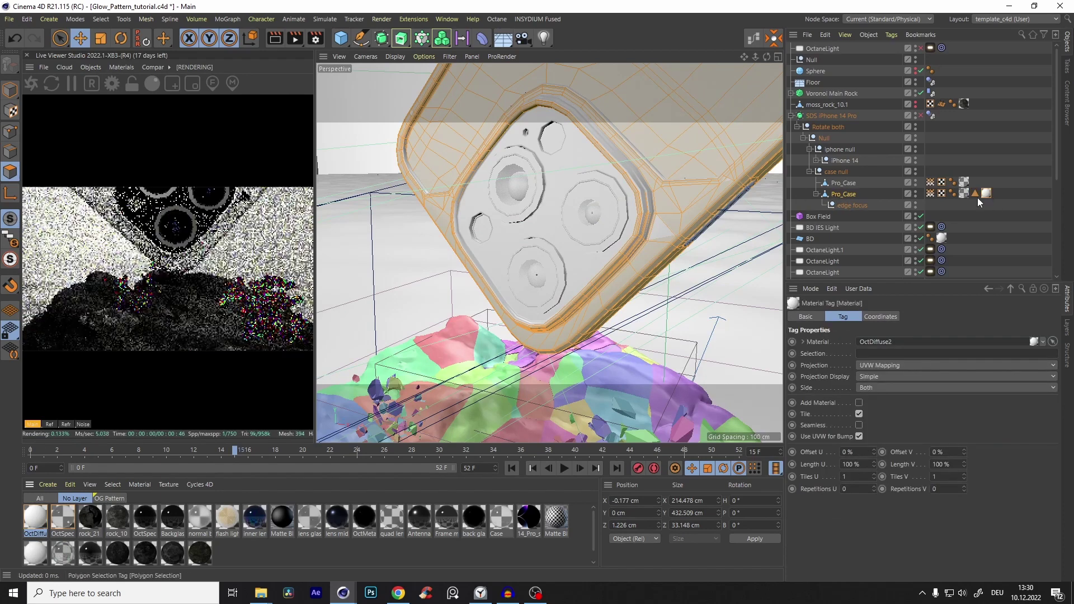
drag(975, 194, 972, 217)
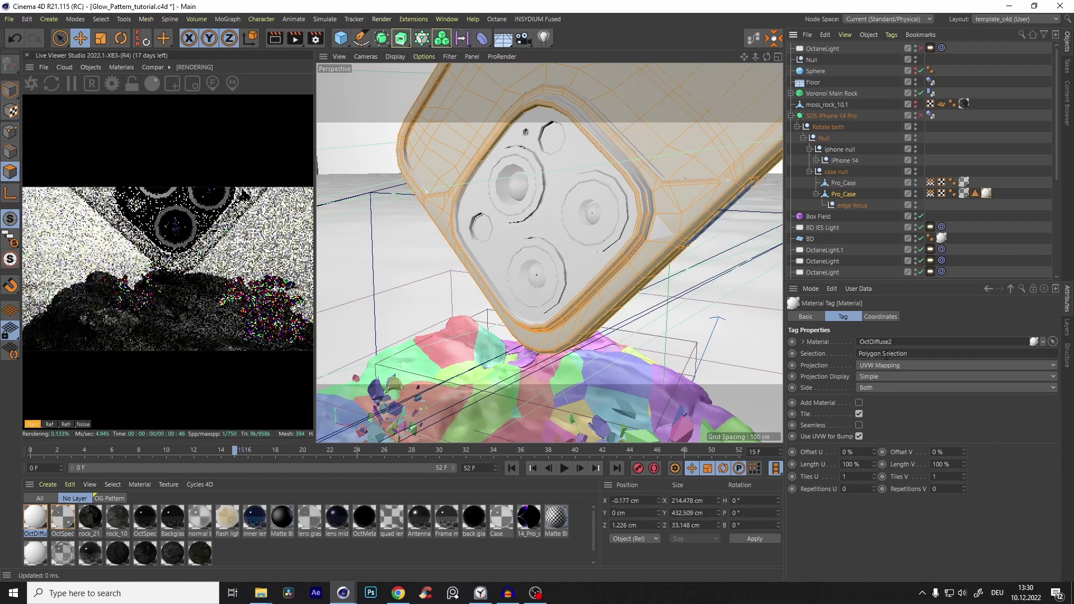
Open OctDiffuse2 in the Octane Node Editor and connect a Blackbody Emission node to its Emission input
alt+drag(632, 228, 658, 255)
click(754, 41)
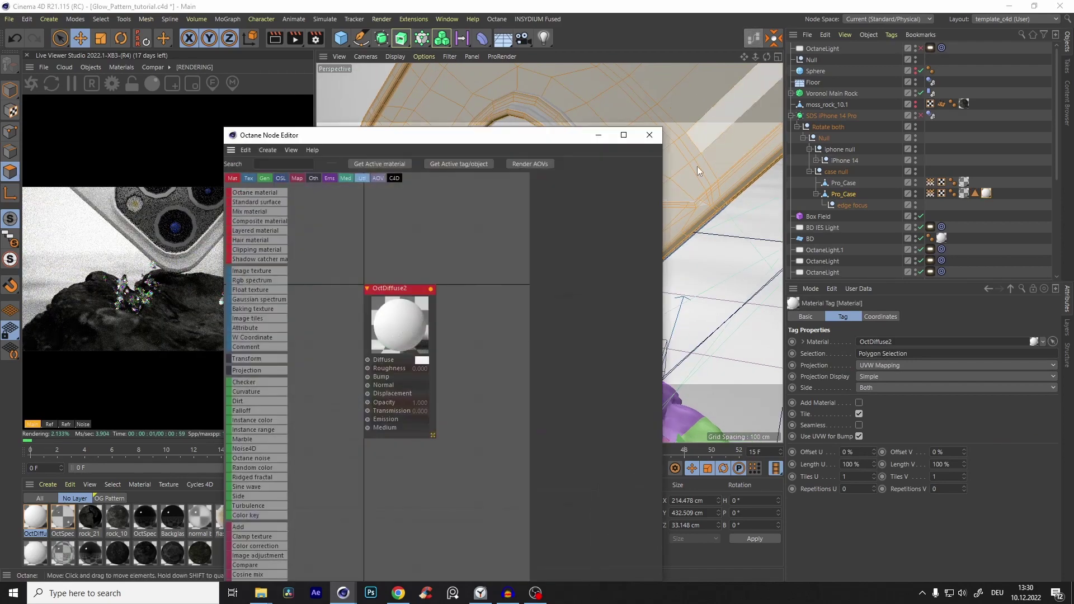
scroll(433, 321, up, 2)
middle_drag(439, 344, 457, 322)
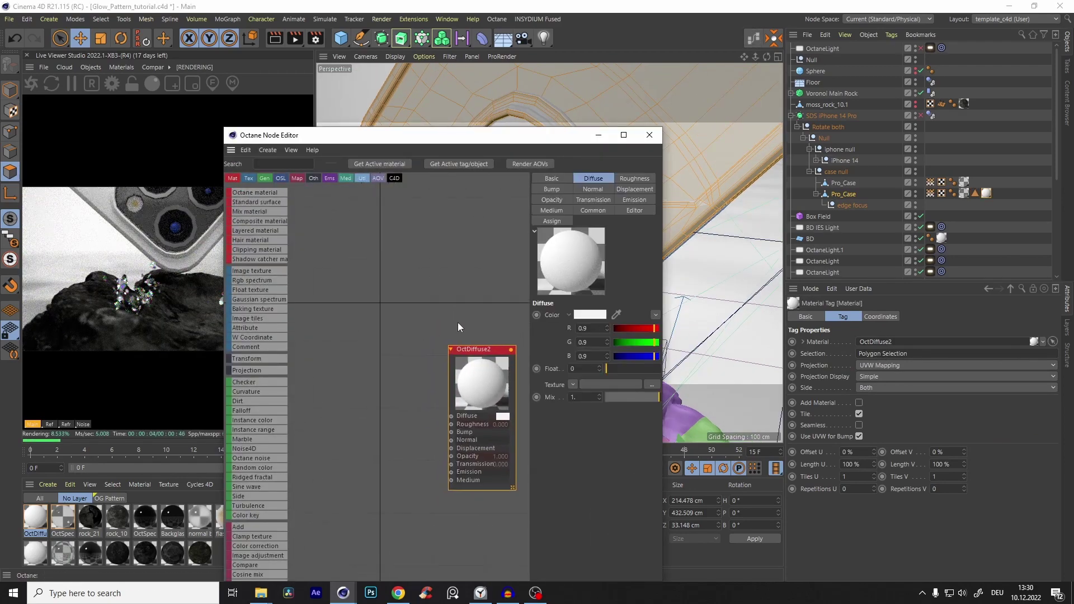
scroll(458, 323, down, 1)
drag(475, 355, 479, 365)
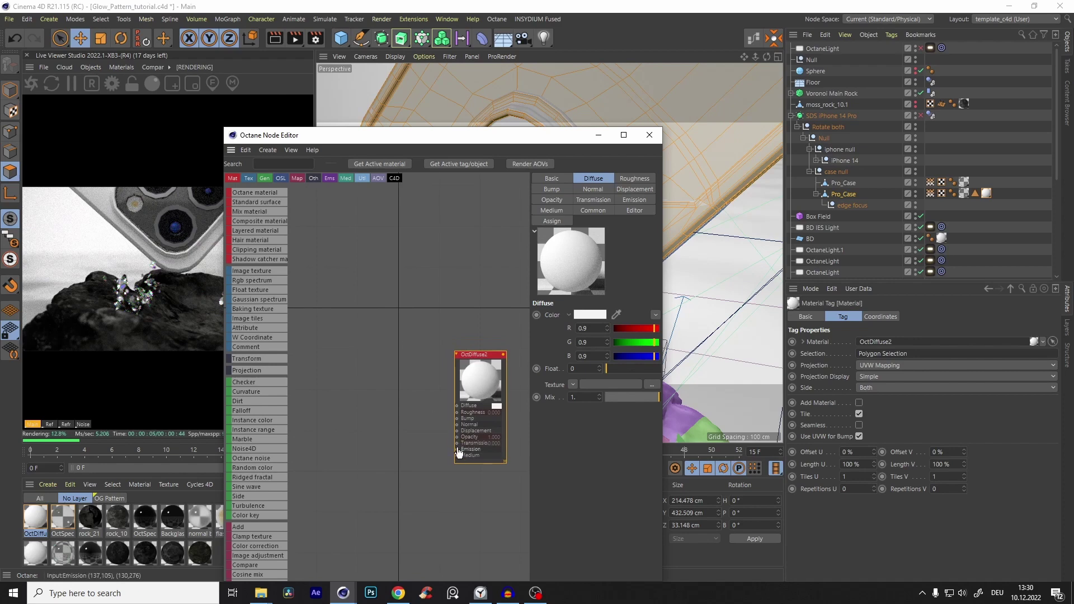
drag(458, 452, 435, 449)
click(426, 410)
Connect an RGB Spectrum node to the Blackbody Emission texture and set a saturated blue of R 0, G 0.142671, B 0.9
scroll(477, 447, up, 2)
click(455, 422)
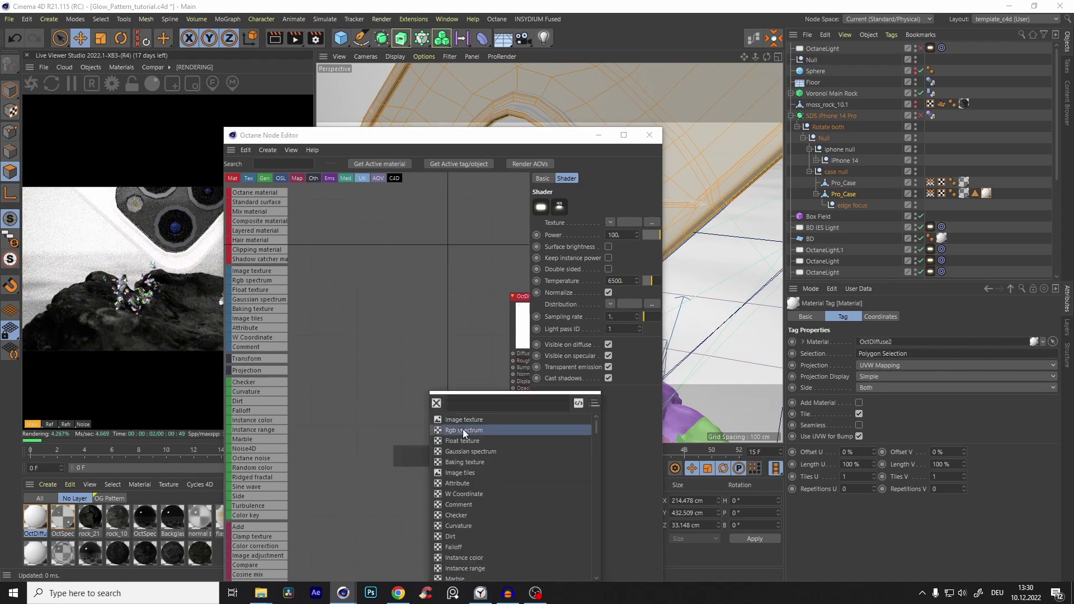
click(462, 429)
click(426, 457)
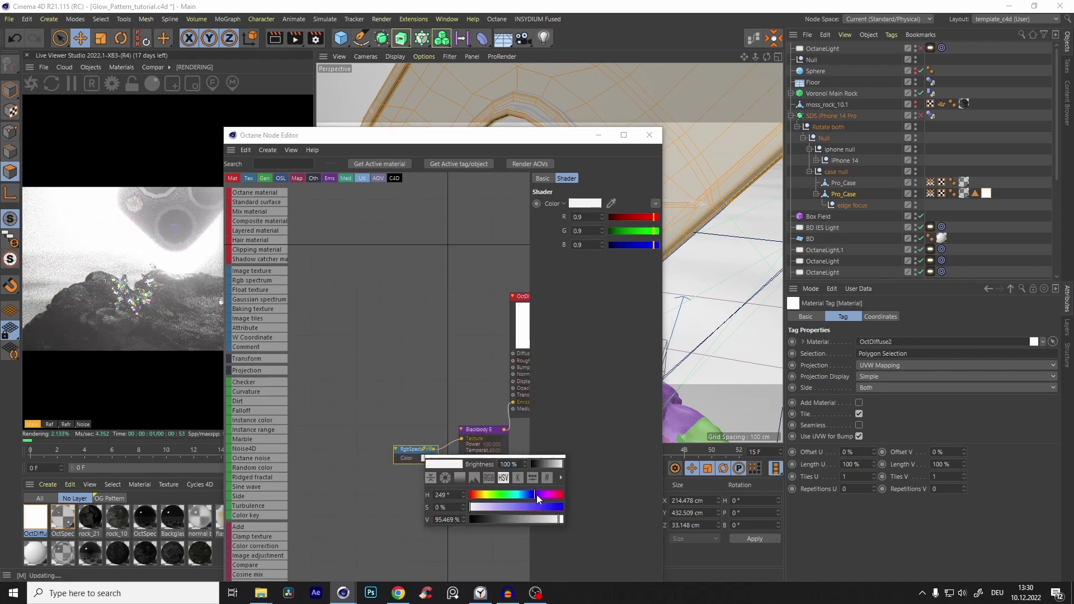
drag(528, 509, 562, 507)
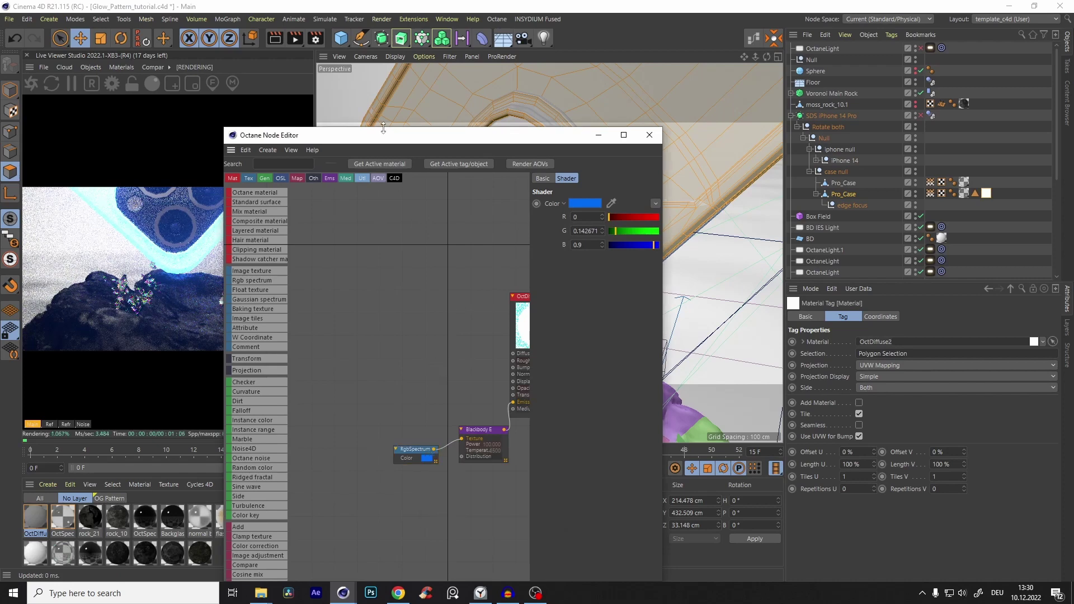
Reposition and widen the Octane Node Editor window so the full OctDiffuse2 node graph fits in it
drag(382, 140, 527, 120)
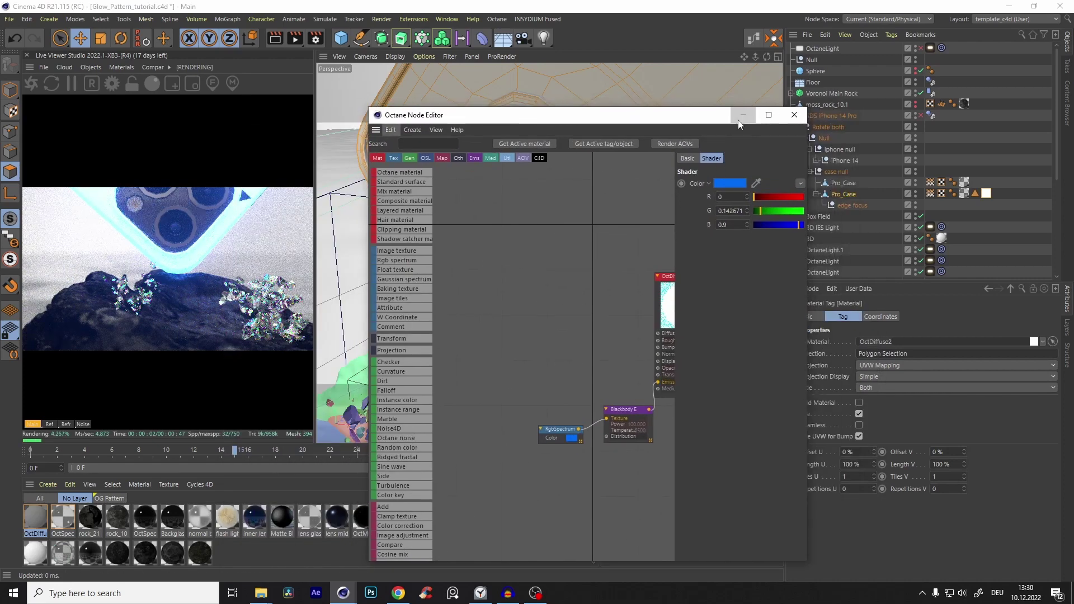
scroll(587, 330, down, 3)
middle_drag(587, 330, 549, 330)
scroll(582, 329, up, 2)
drag(807, 201, 936, 201)
drag(764, 121, 764, 80)
Switch to the PNGs folder in File Explorer and preview the free_hexagon_pattern_02 image
mouse_move(262, 591)
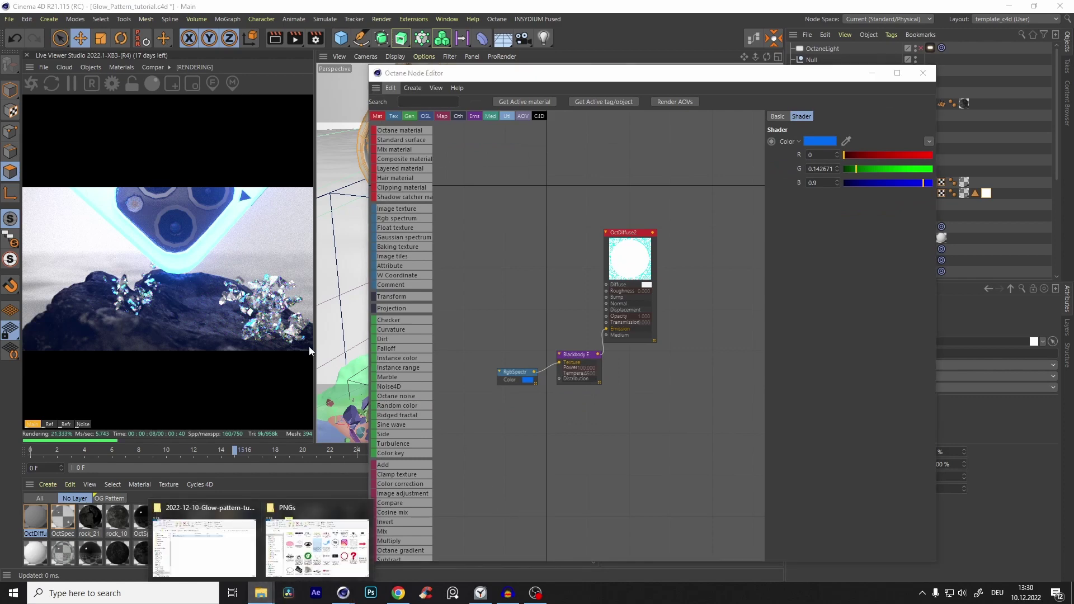
click(308, 558)
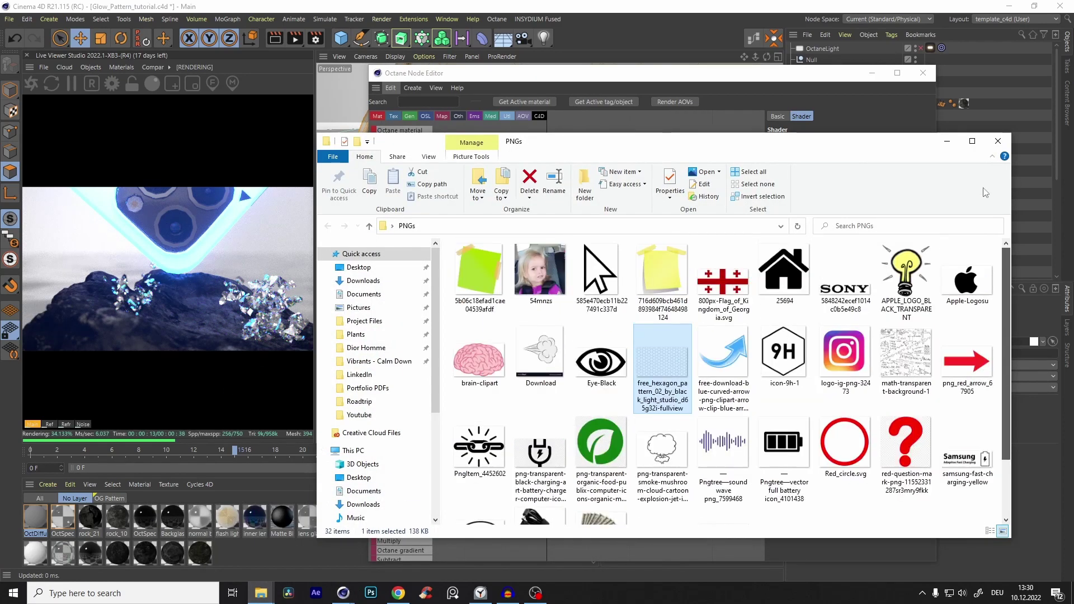
scroll(950, 330, down, 1)
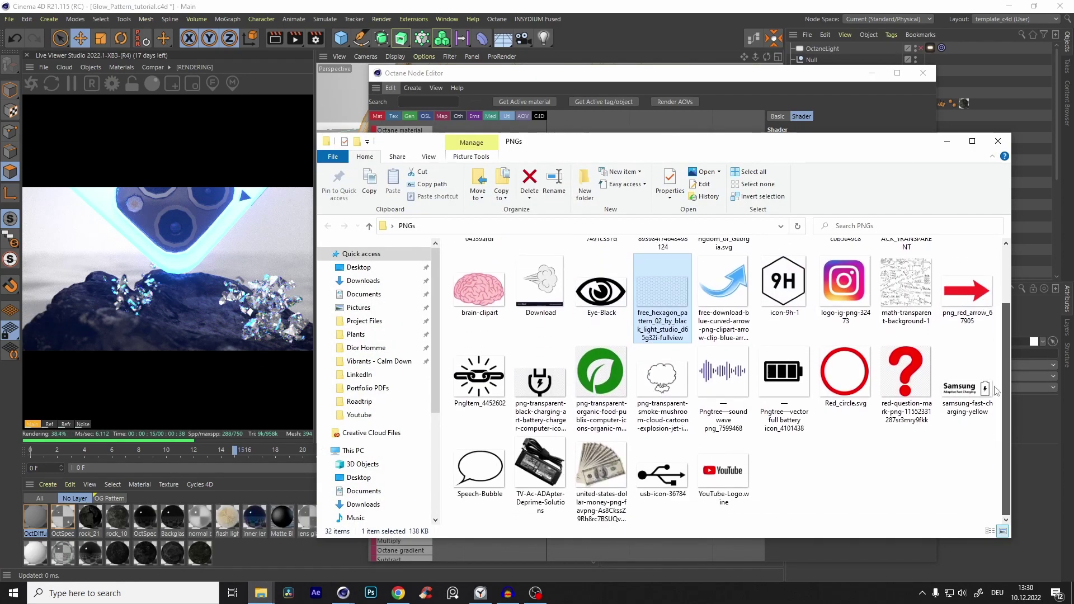
drag(681, 153, 573, 182)
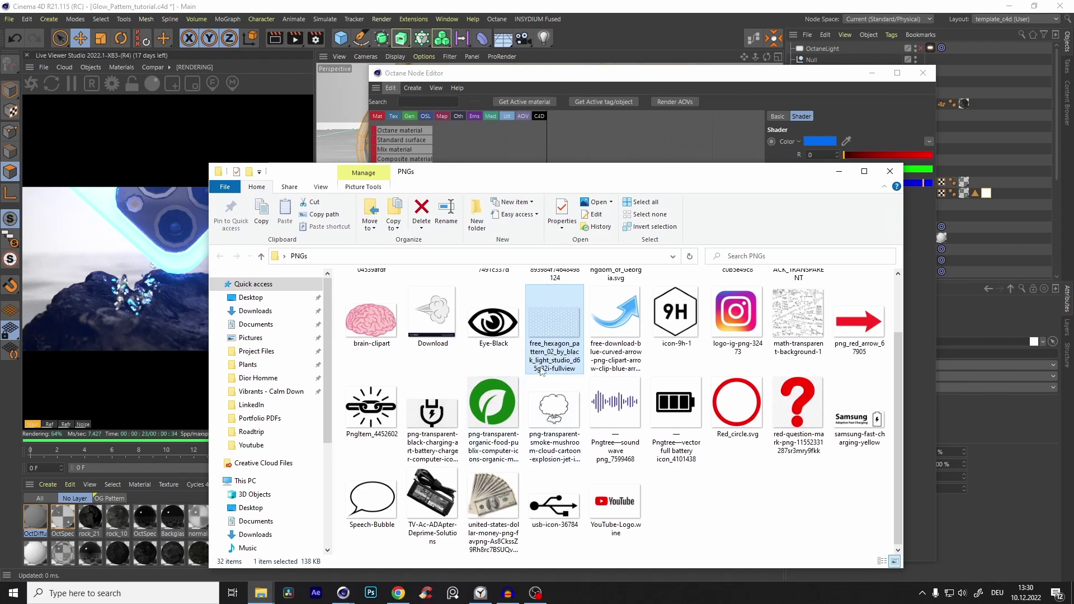
double_click(556, 322)
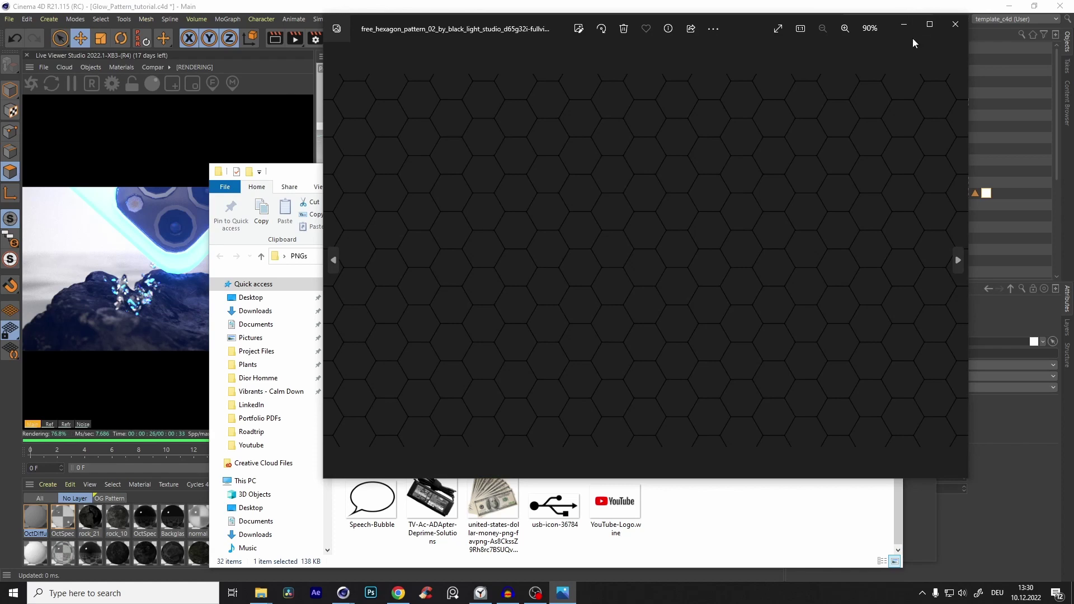
click(955, 25)
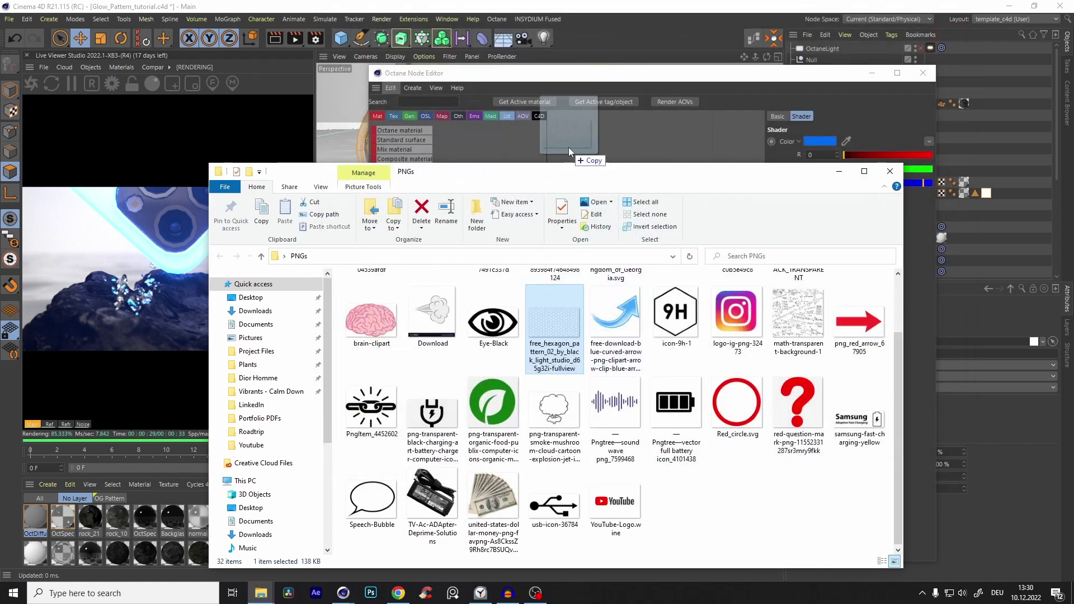
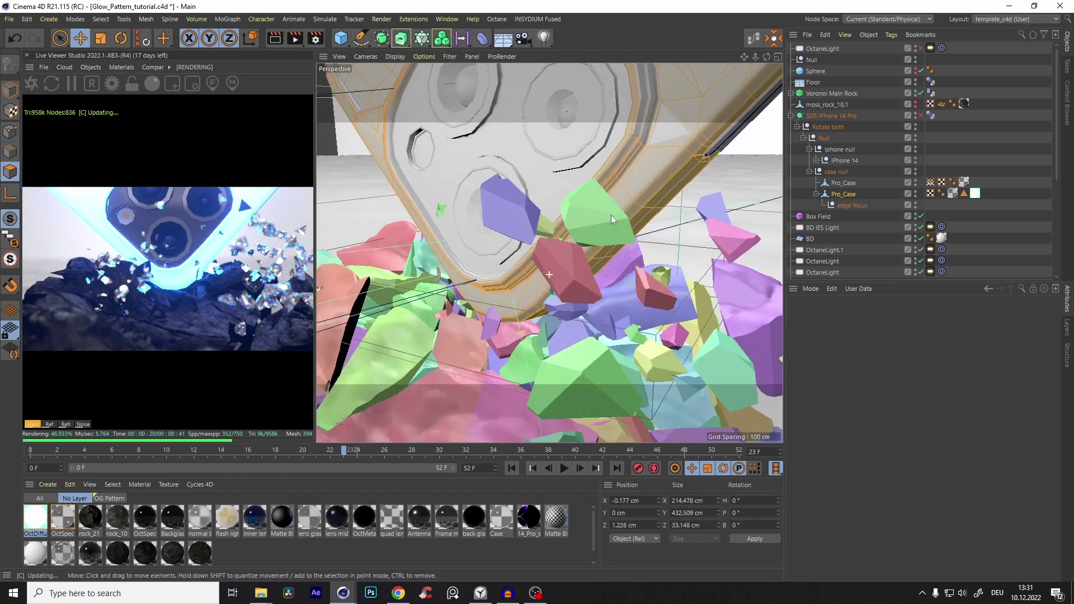
Select all polygons of the Pro_Case object containing edge focus and set their vertex weight to 0% in Set mode
scroll(574, 227, down, 4)
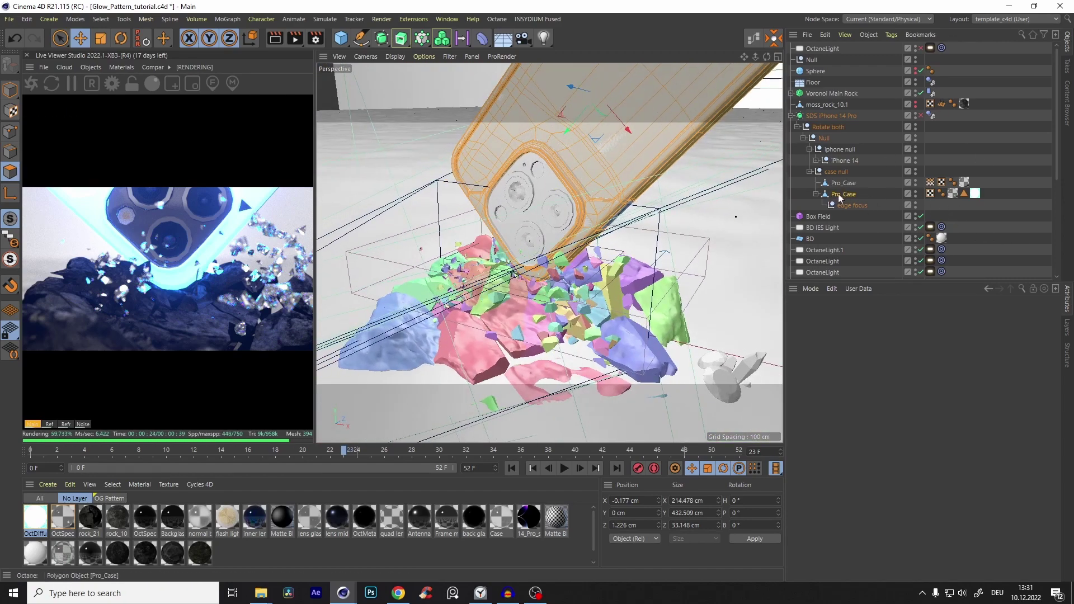
key(ctrl+a)
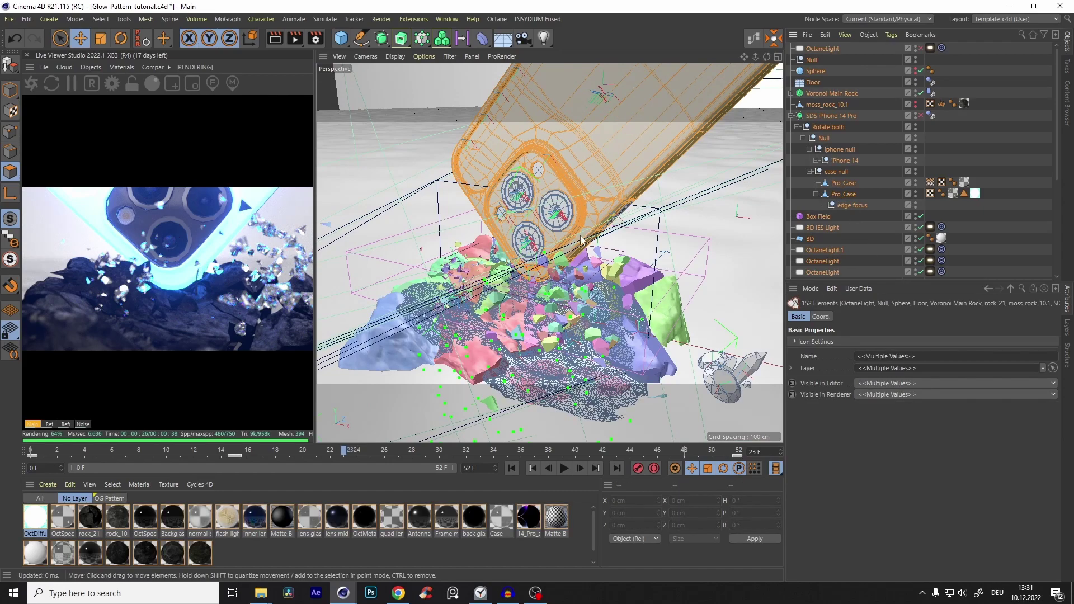
click(843, 194)
key(ctrl+a)
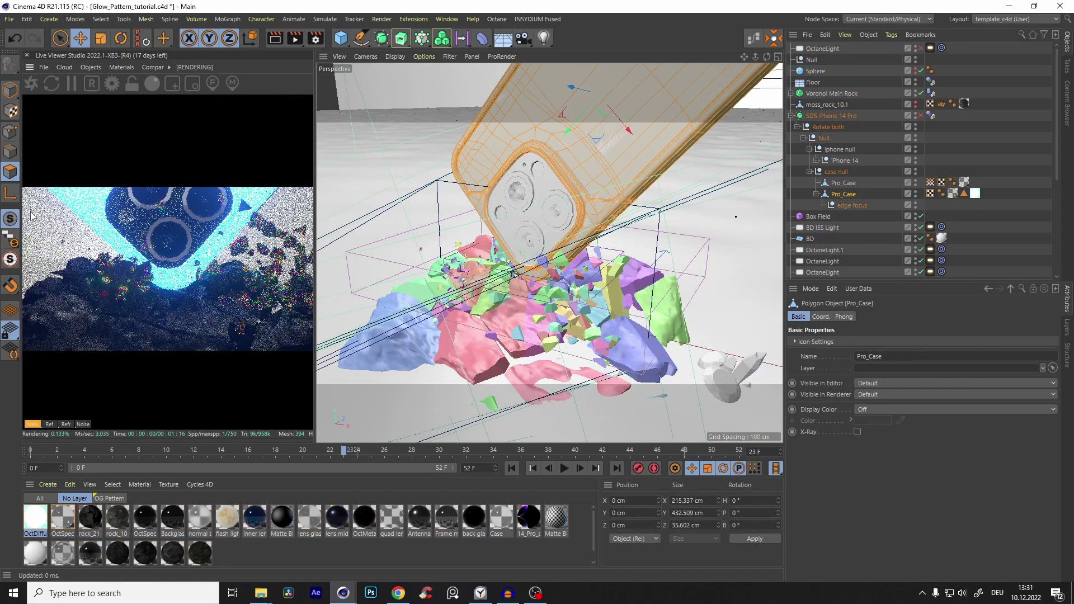
alt+drag(559, 191, 545, 162)
click(75, 19)
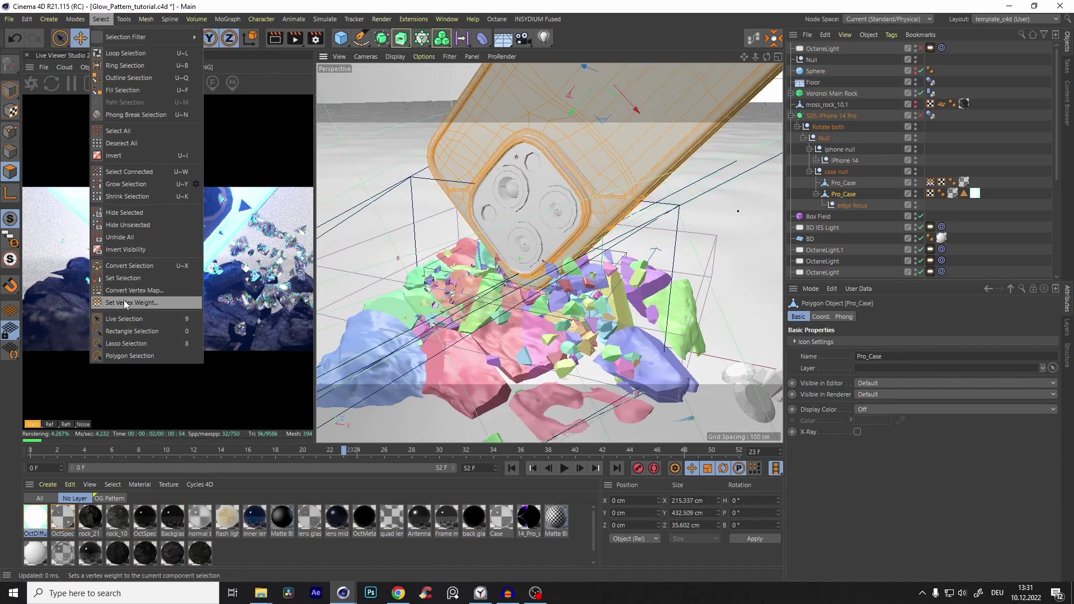
click(123, 301)
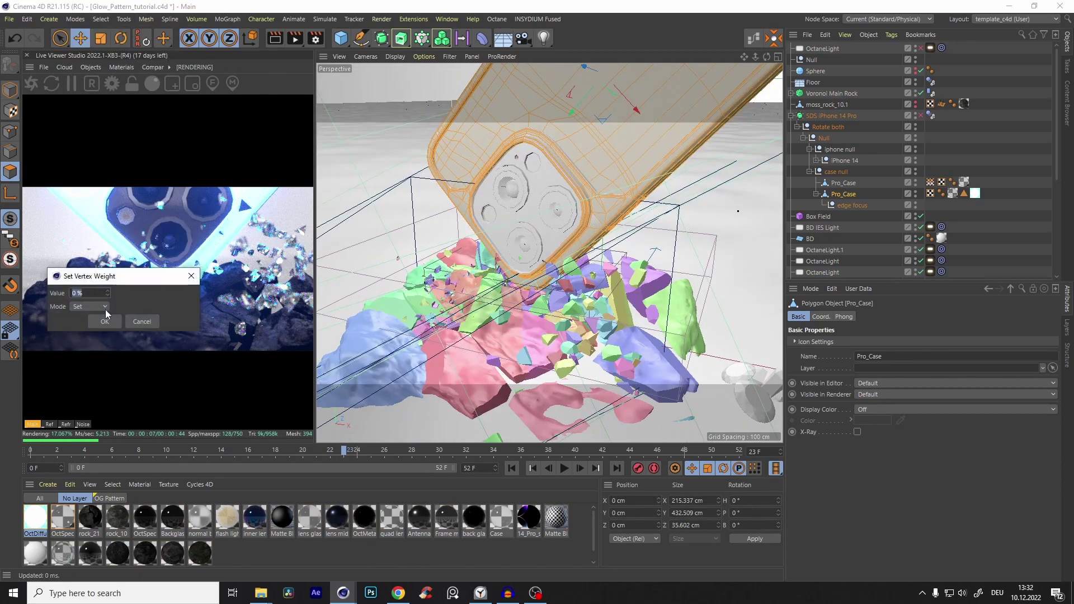
click(100, 325)
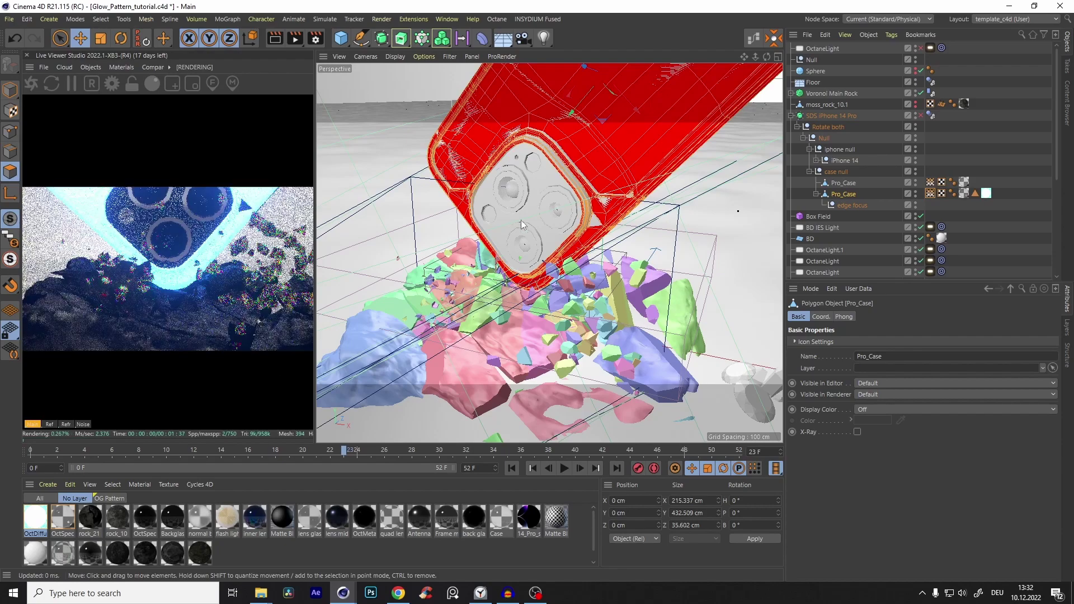
Delete the Box Field object from the scene
alt+drag(554, 197, 723, 221)
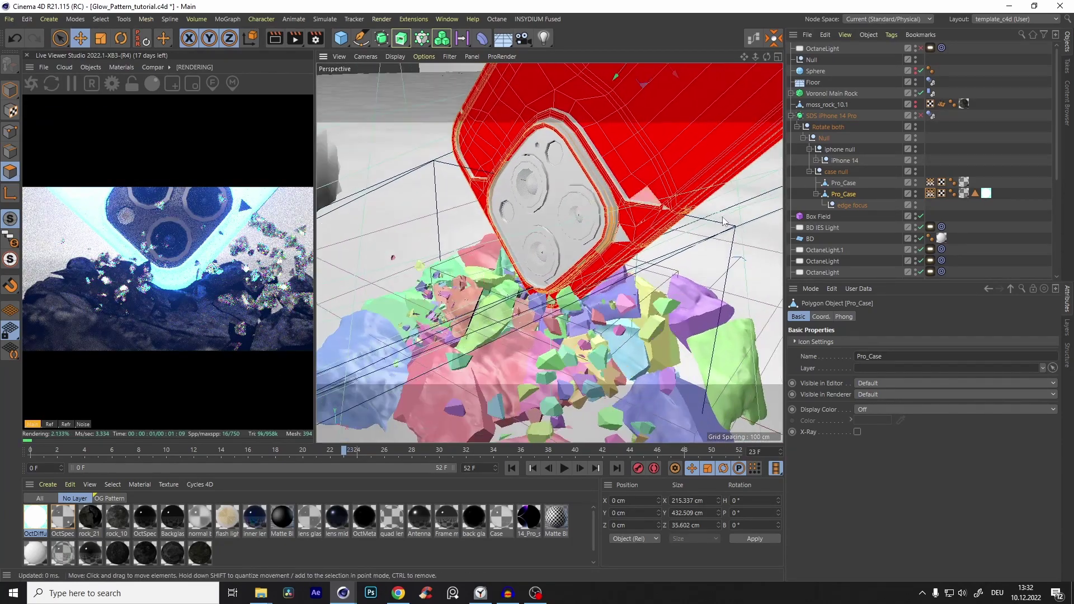
click(822, 216)
key(Delete)
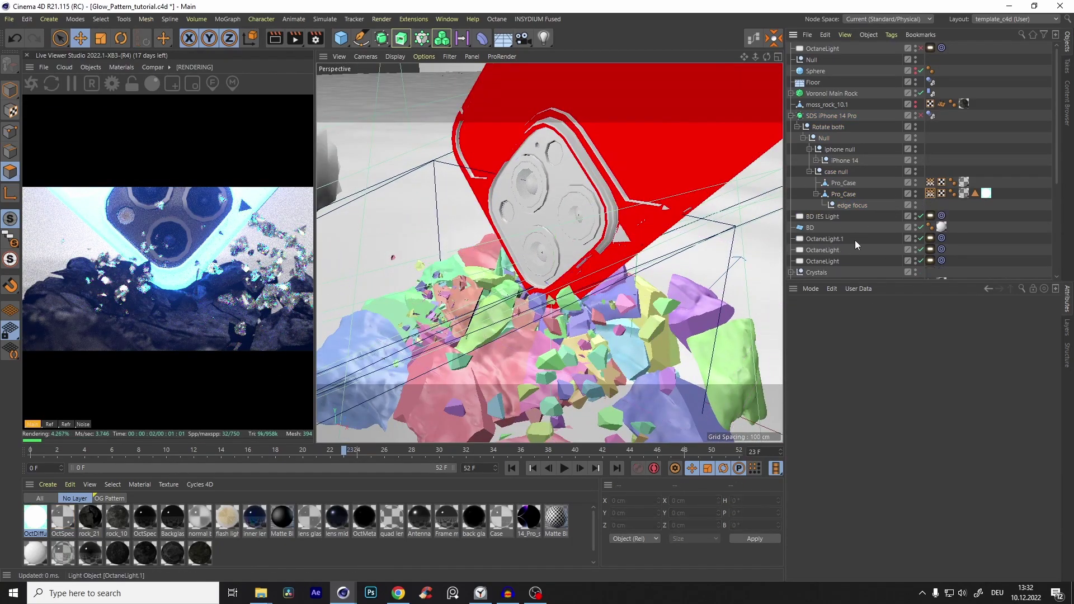
Enable Use Fields on the lower Pro_Case object's Vertex Map tag and add a Box Field to its field list
click(930, 196)
alt+drag(612, 202, 660, 185)
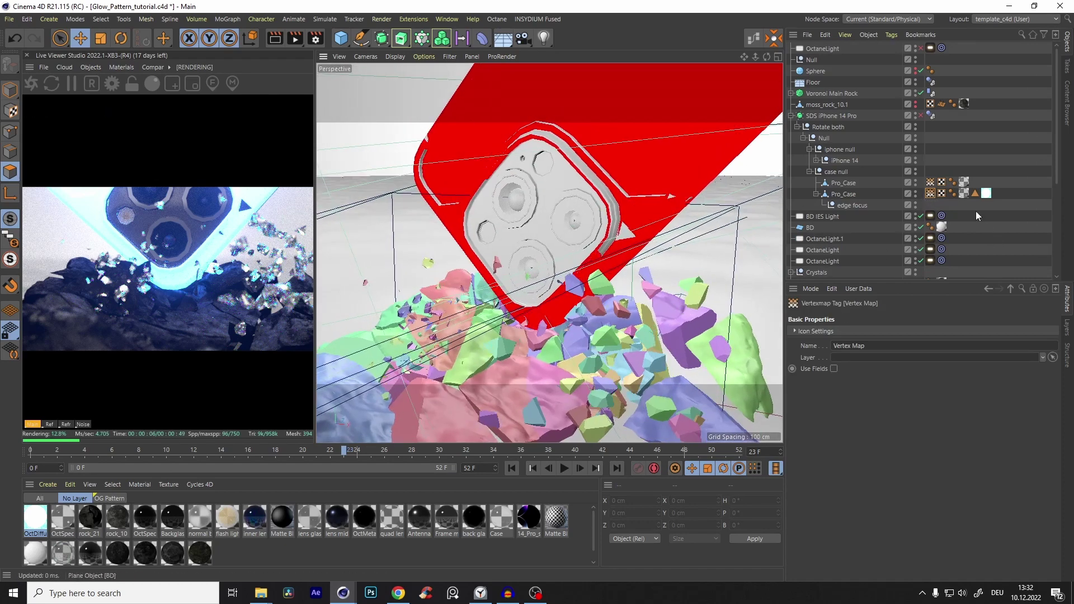
click(834, 369)
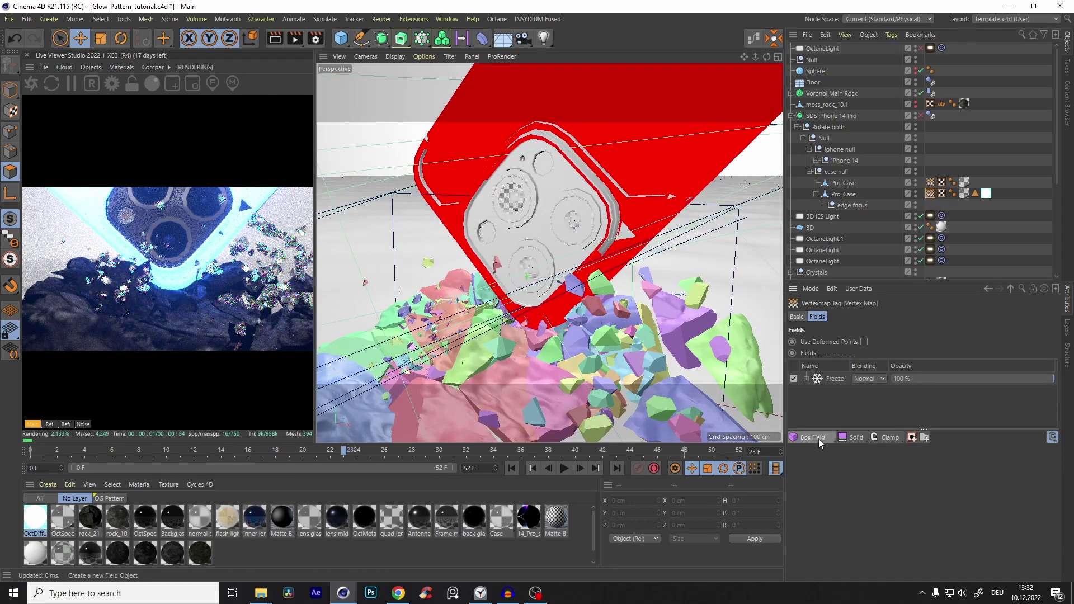
drag(817, 439, 820, 451)
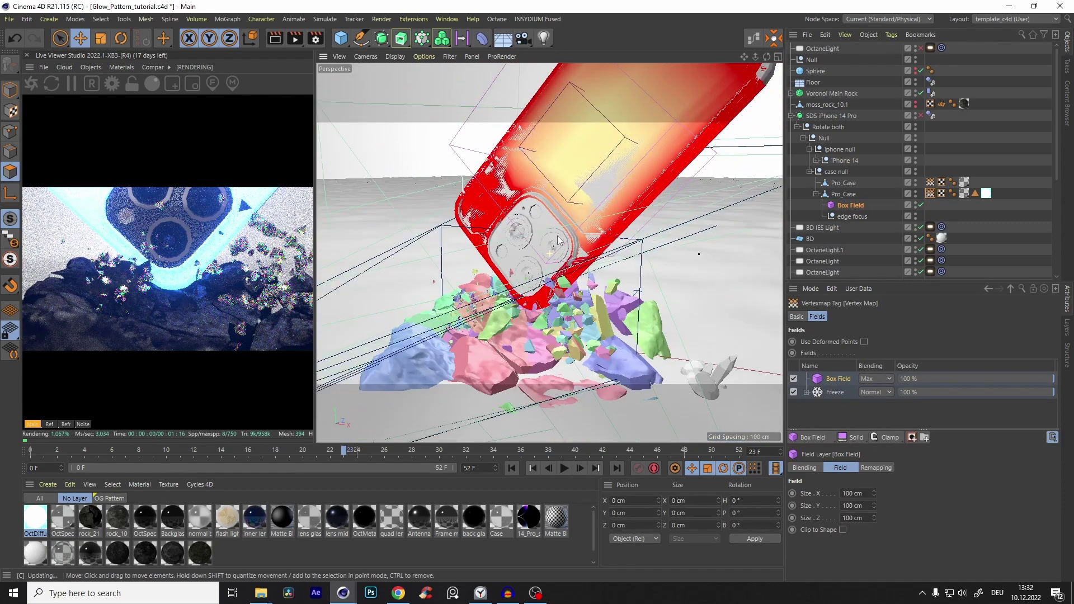
alt+drag(558, 240, 603, 215)
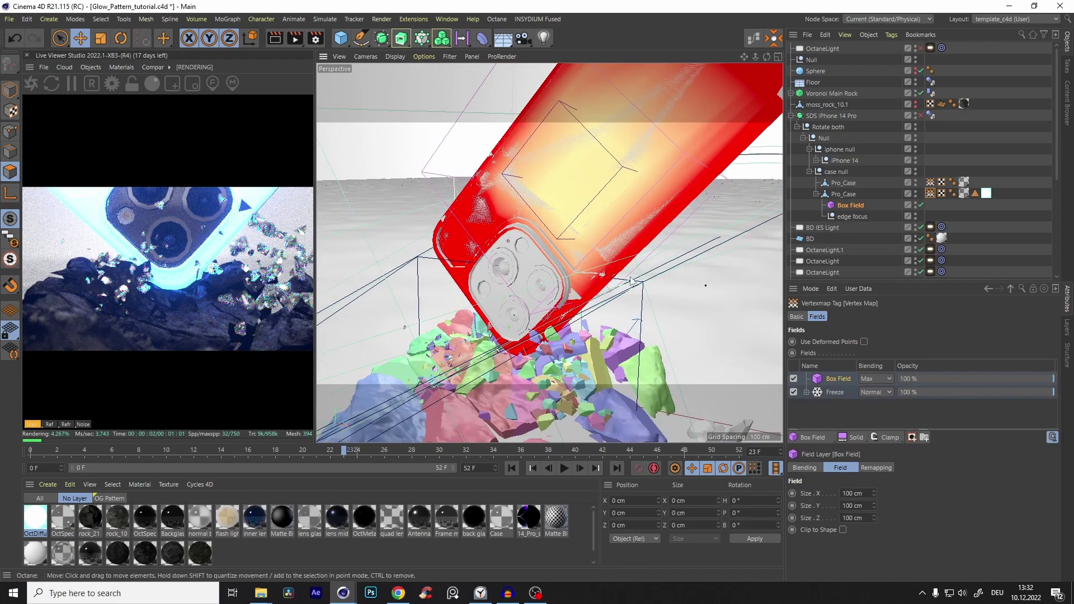
Move the Box Field out of the Pro_Case hierarchy to the scene's top level and reset its position, scale and rotation
drag(823, 225, 816, 229)
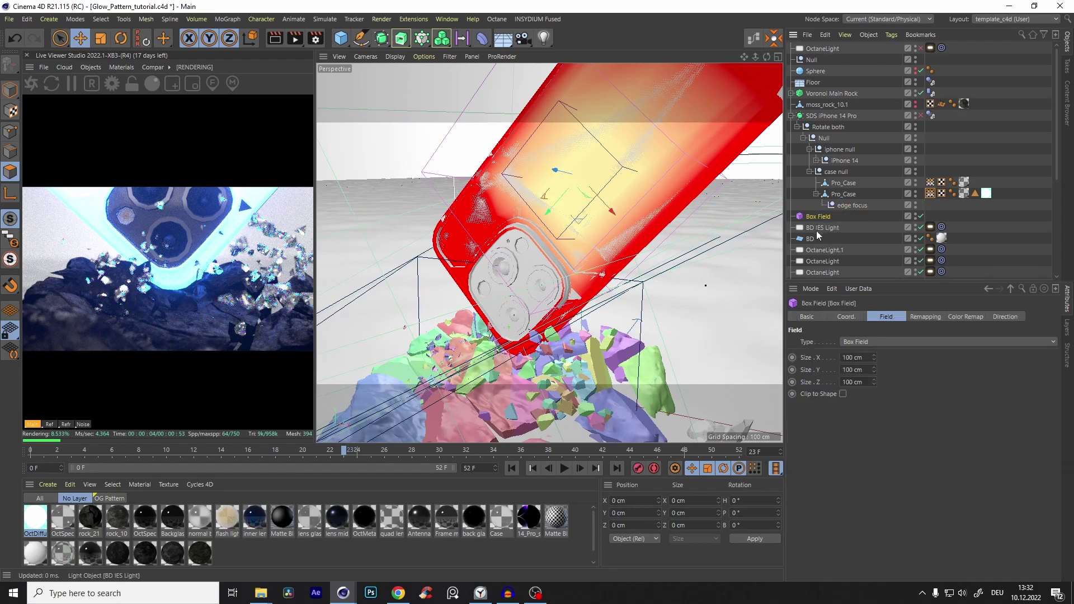
click(141, 38)
scroll(556, 264, down, 5)
alt+drag(528, 337, 566, 336)
click(140, 40)
Hide the Voronoi Main Rock object and shape the Box Field into a wide, flat volume at about Y 119 cm
scroll(487, 316, up, 3)
alt+click(915, 95)
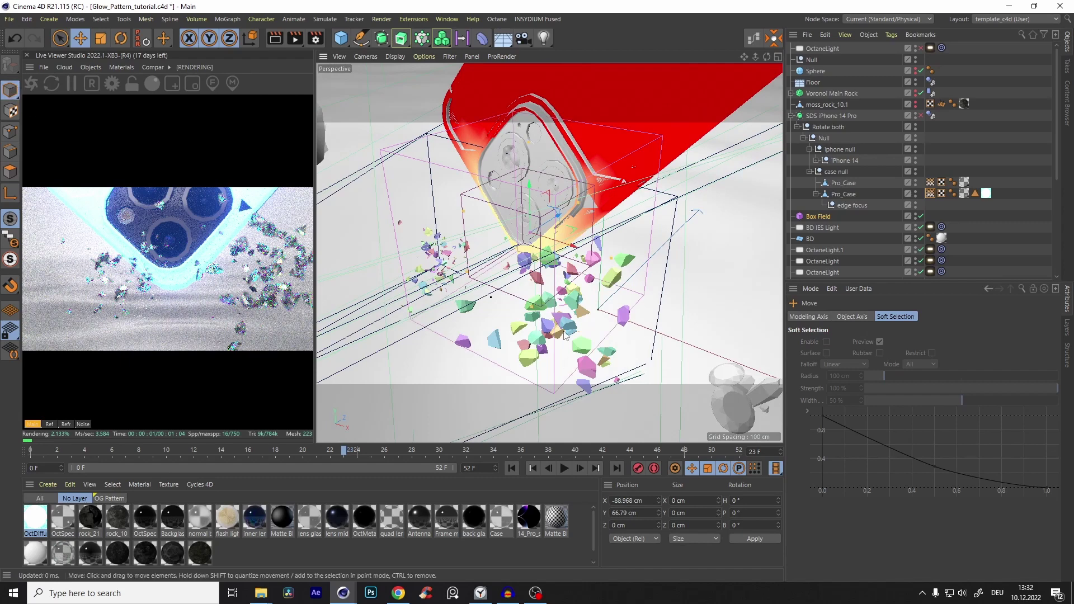
mouse_move(529, 143)
mouse_down()
mouse_move(535, 206)
mouse_move(562, 247)
mouse_move(519, 193)
mouse_move(519, 232)
mouse_move(529, 114)
mouse_move(528, 161)
mouse_up()
key(e)
alt+drag(523, 226, 621, 227)
scroll(592, 251, up, 4)
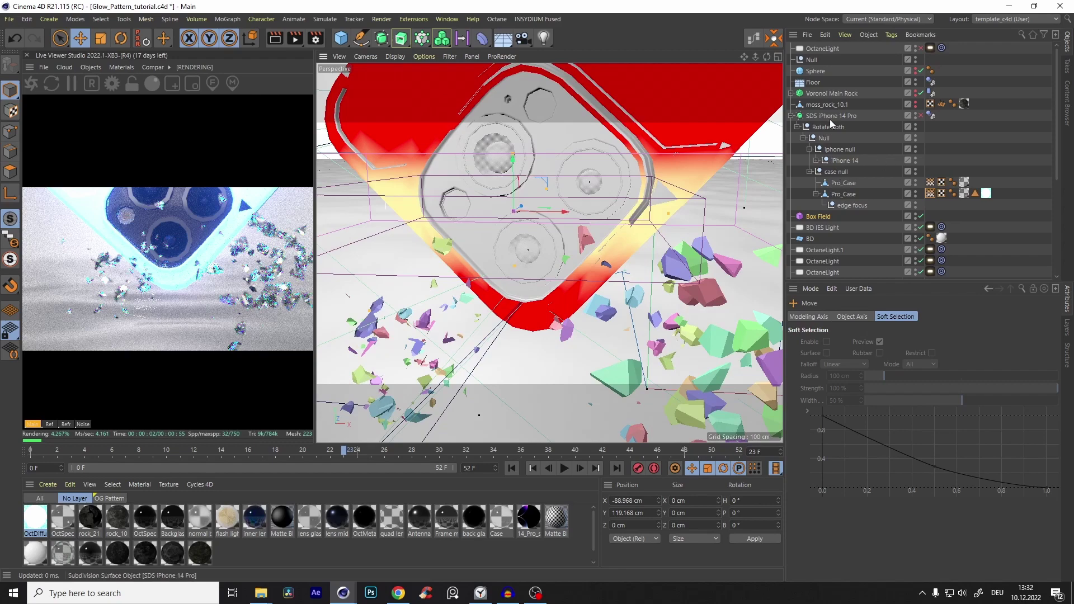
Lower the Box Field to about Y 75 cm so it covers the bottom corner of the iPhone case
scroll(564, 171, down, 4)
alt+drag(563, 173, 538, 272)
drag(548, 146, 529, 216)
alt+drag(521, 328, 554, 298)
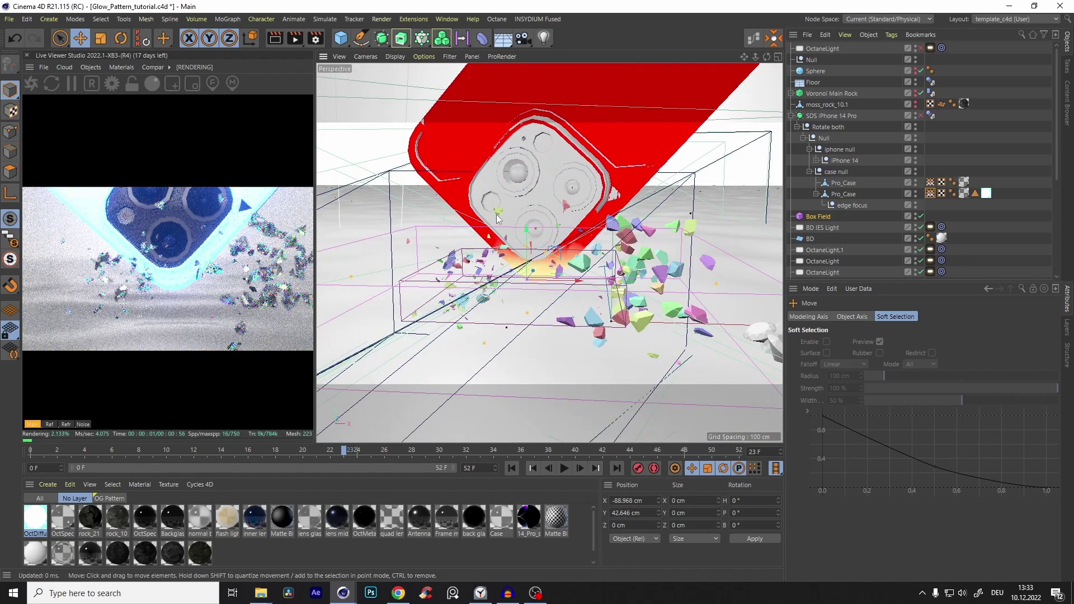
scroll(541, 262, up, 6)
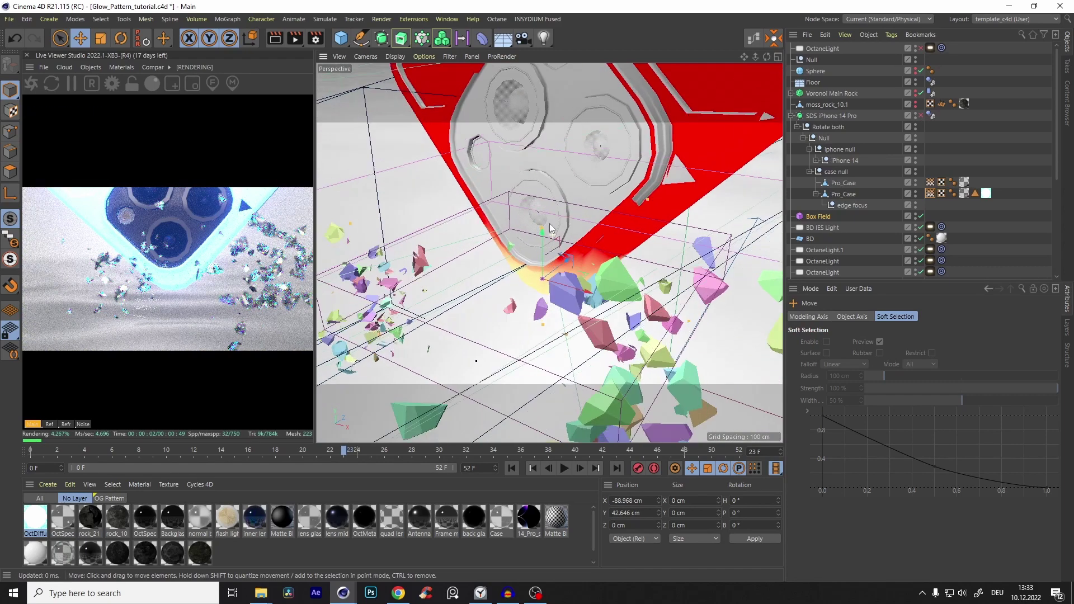
scroll(541, 262, down, 4)
drag(541, 261, 575, 222)
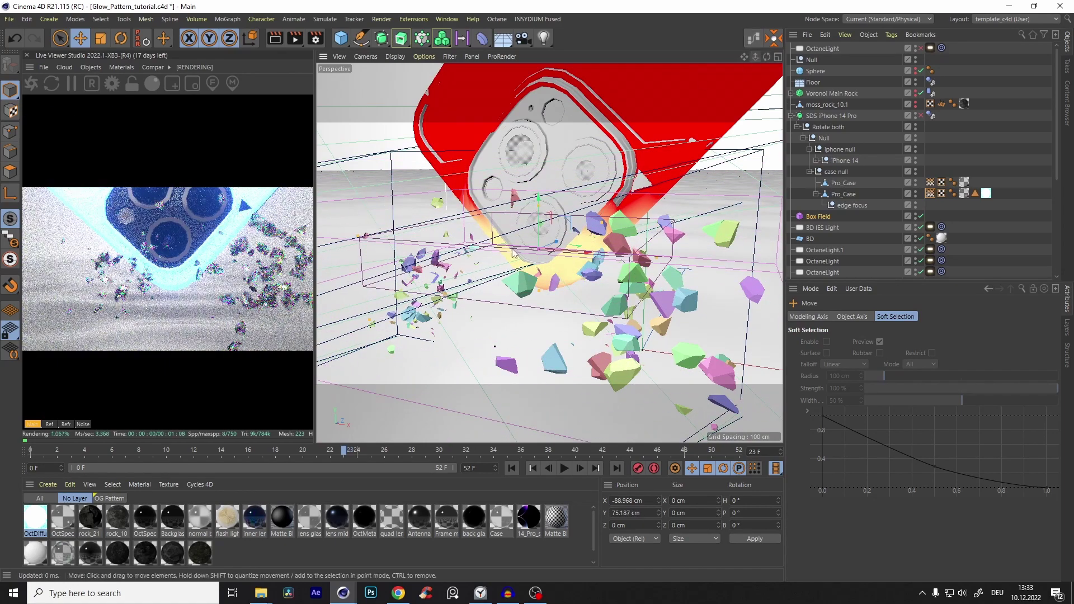
Open the OctDiffuse2 node graph and shift the Blackbody Emission and RgbSpectrum nodes away from the material node
click(754, 38)
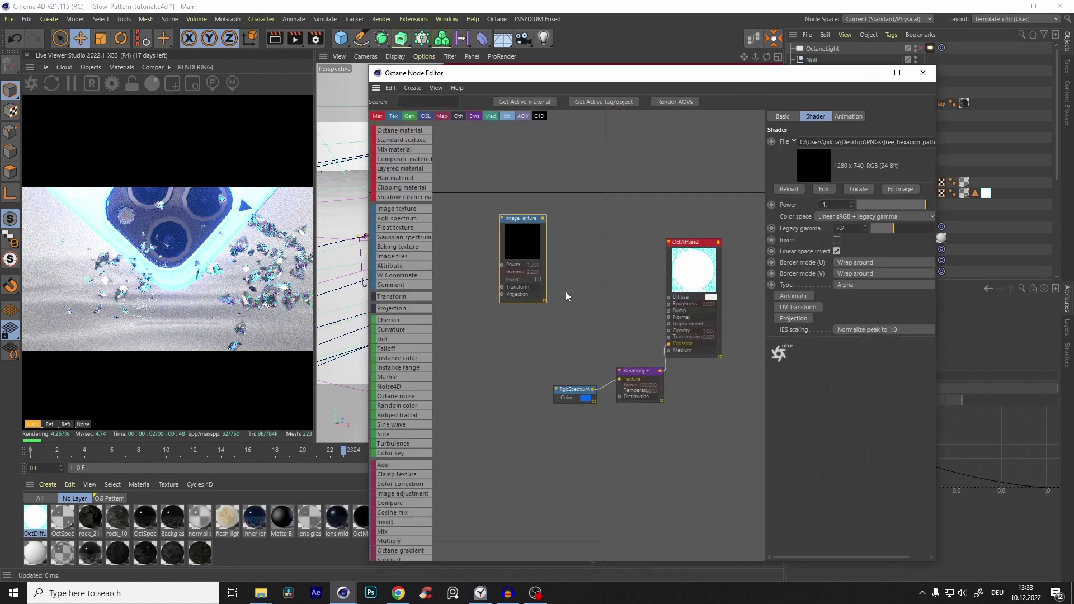
click(675, 277)
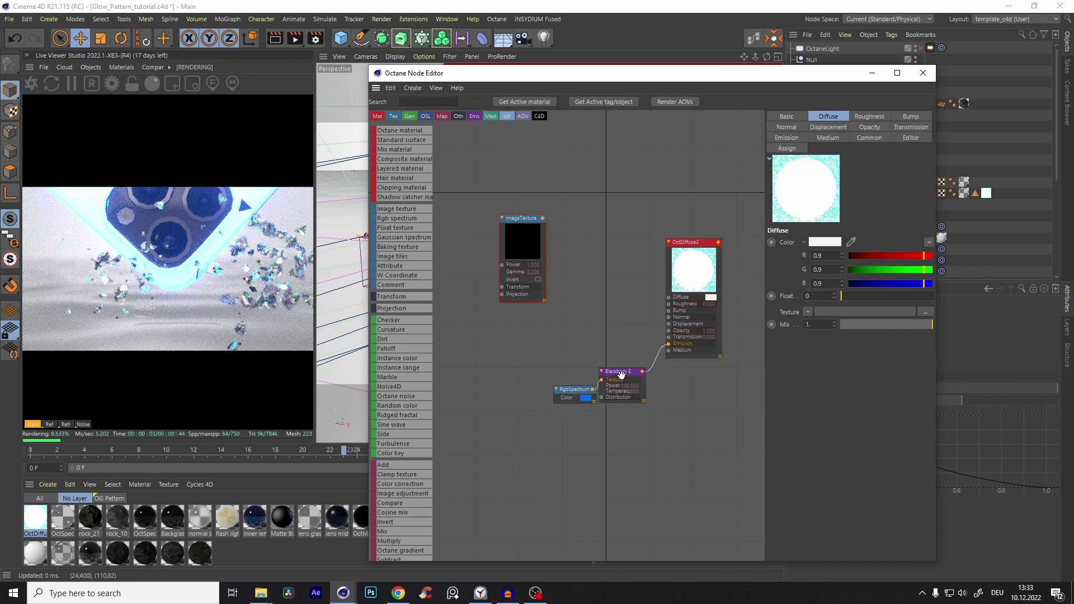
drag(575, 390, 545, 400)
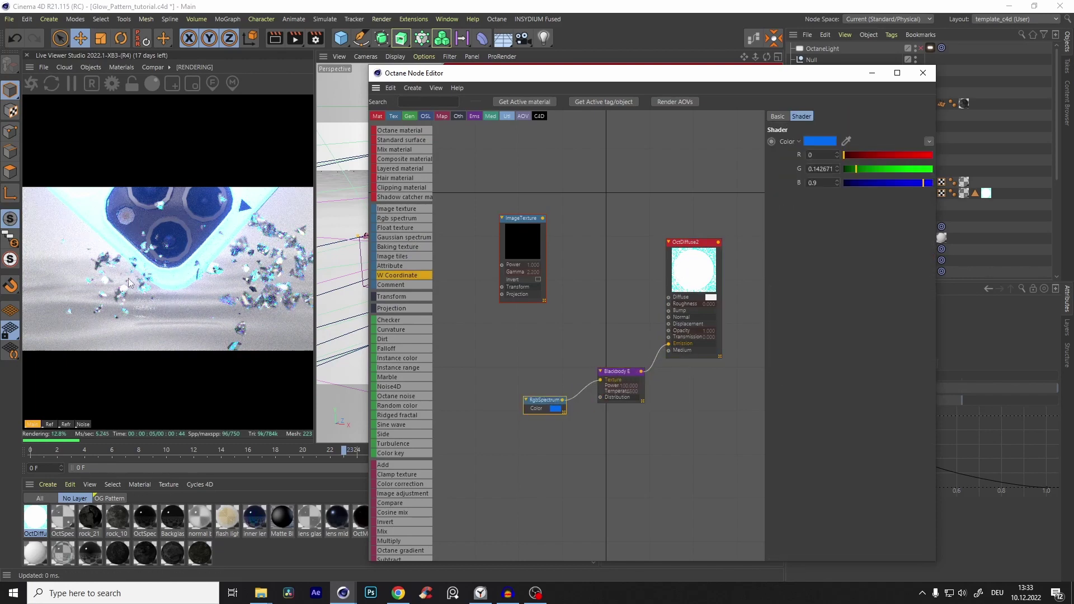
scroll(613, 281, up, 3)
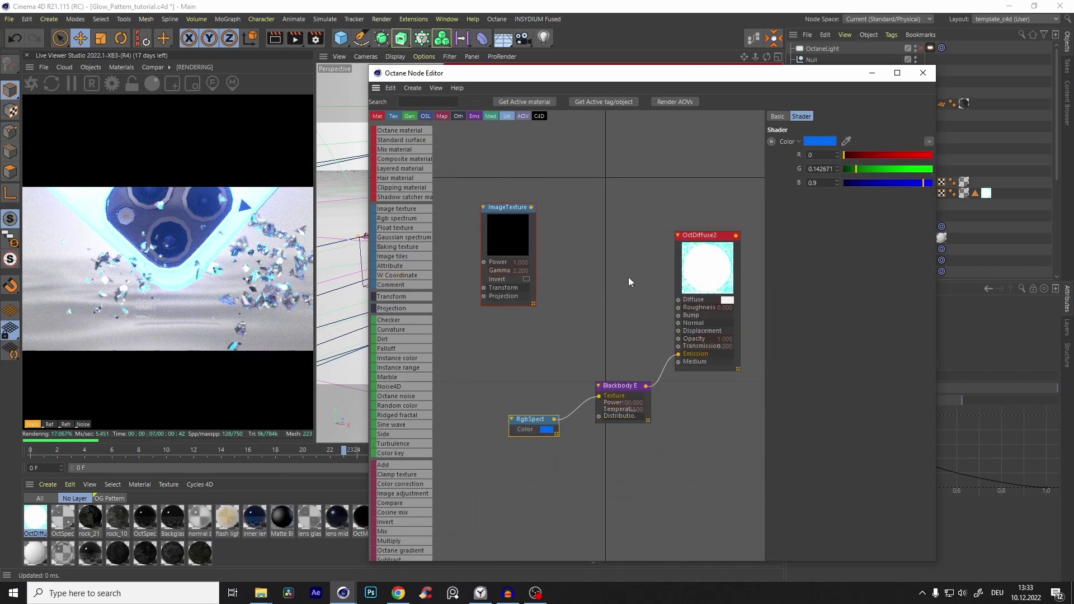
middle_drag(624, 280, 630, 291)
scroll(627, 293, down, 4)
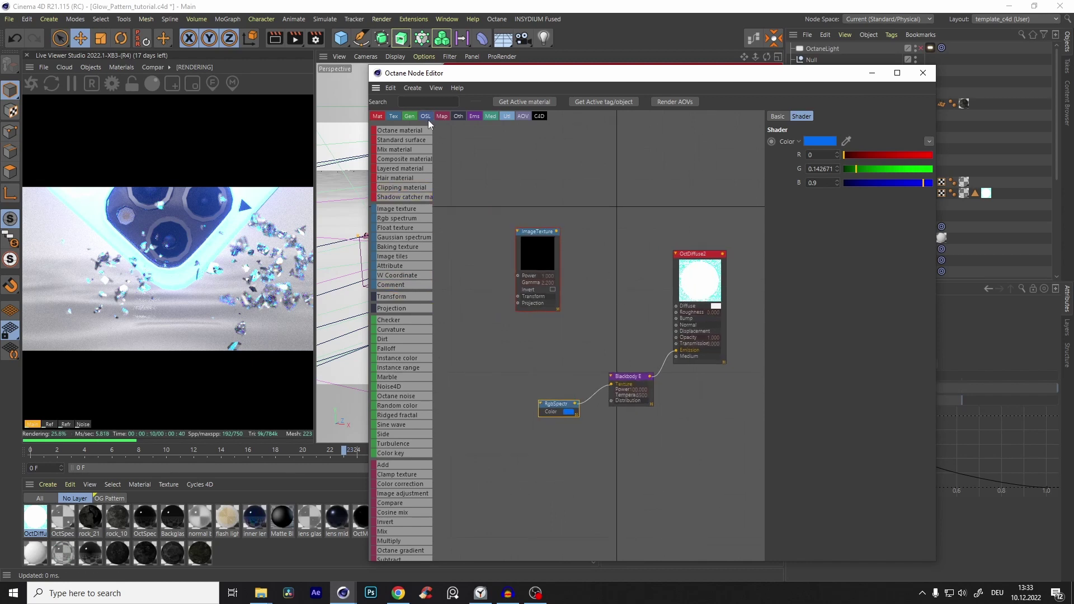
Add a Vertex Map node to the OctDiffuse2 Opacity input and assign the lower Pro_Case object's Vertex Map tag to it
text(vert)
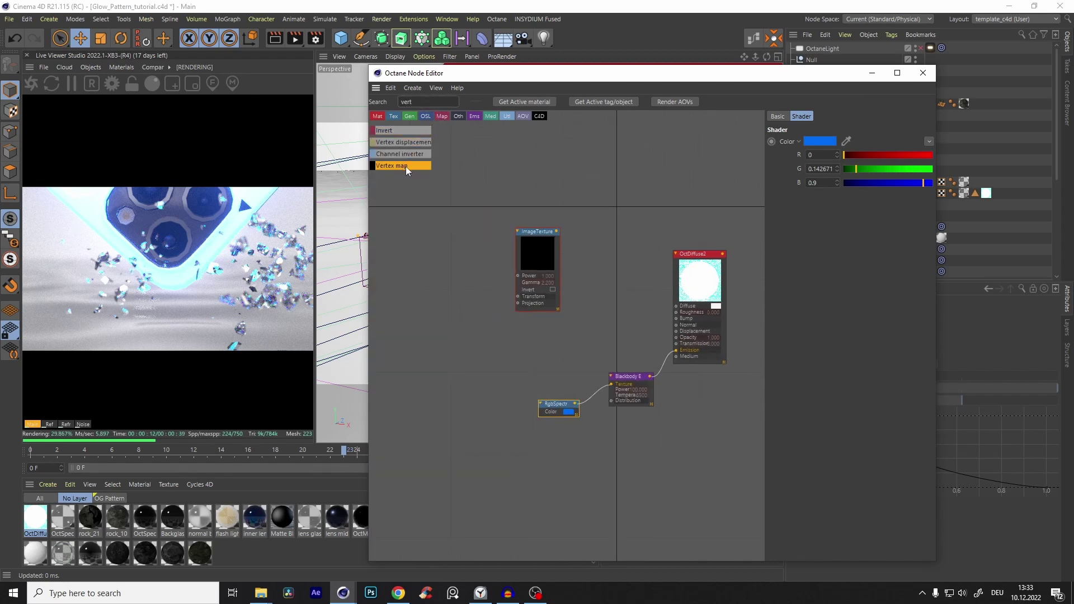
key(Return)
scroll(618, 304, up, 1)
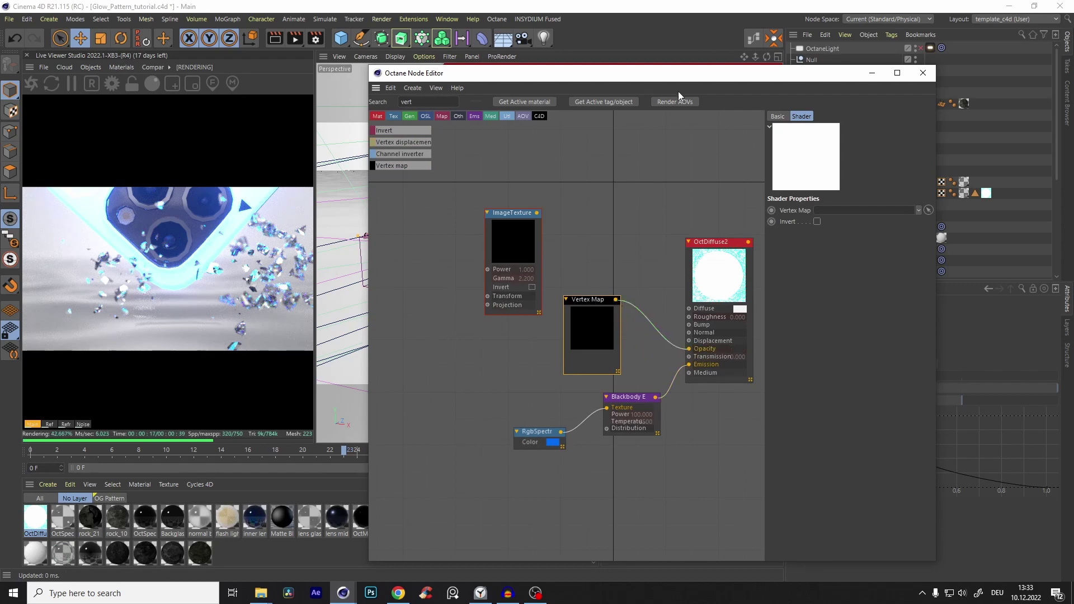
drag(678, 92, 551, 85)
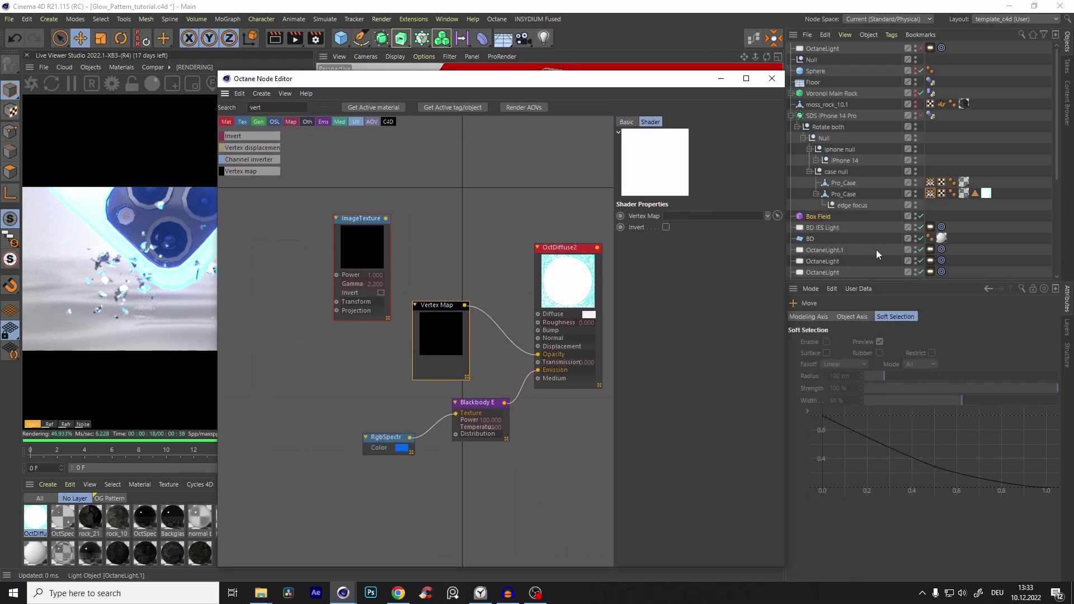
drag(986, 193, 764, 222)
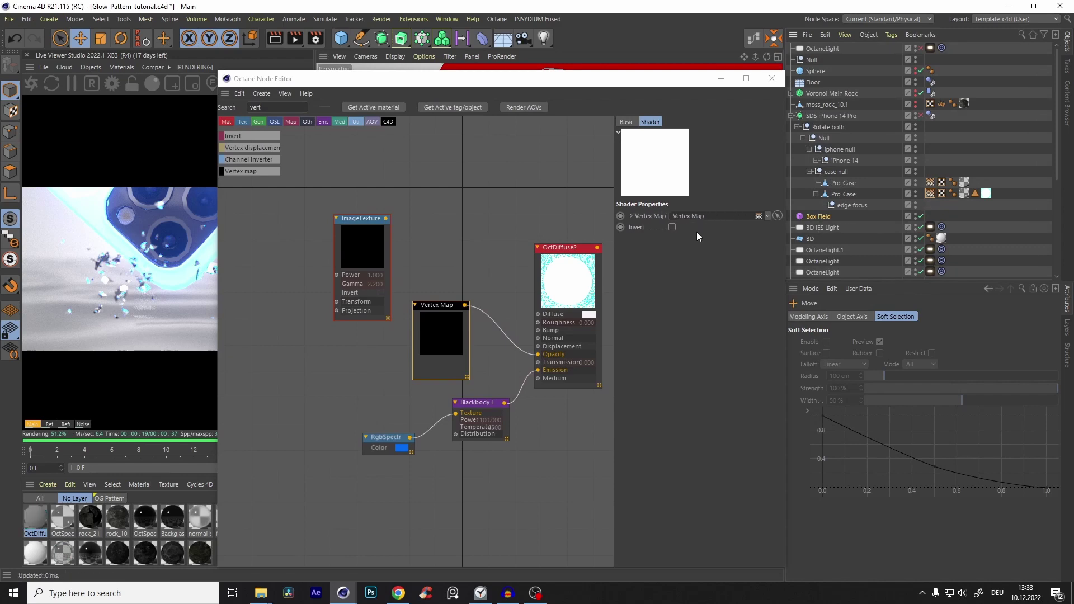
Close the node graph and raise the Box Field to about Y 101 cm
click(772, 78)
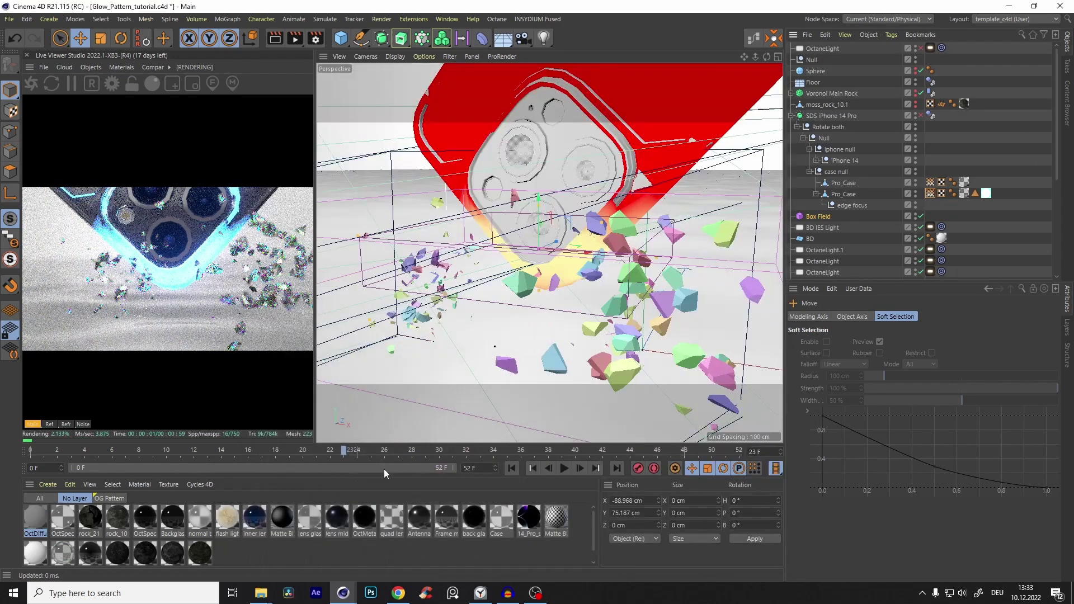
drag(551, 218, 521, 206)
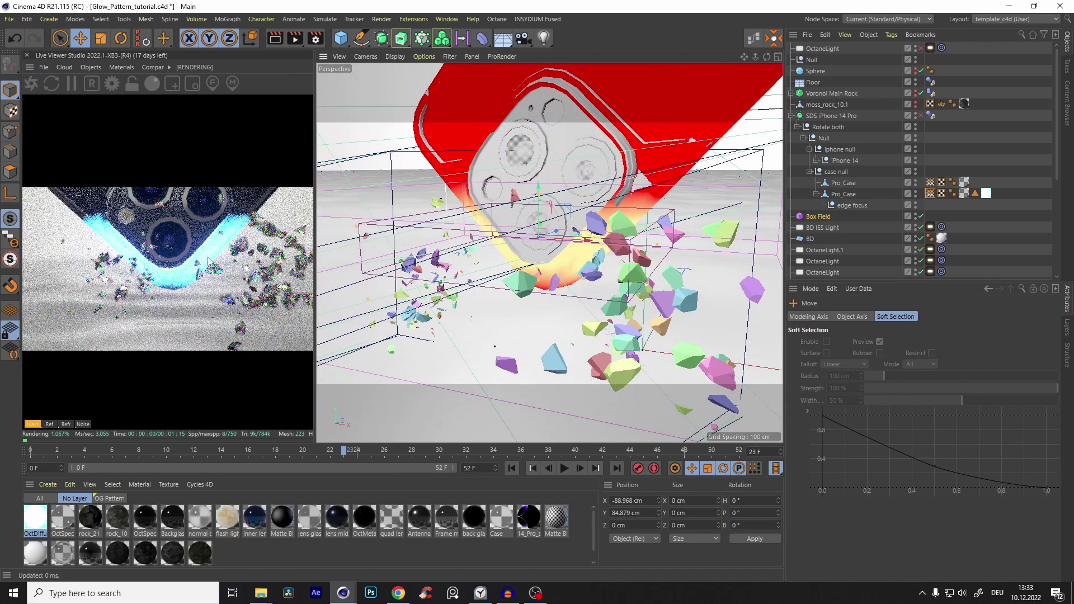
drag(551, 213, 553, 197)
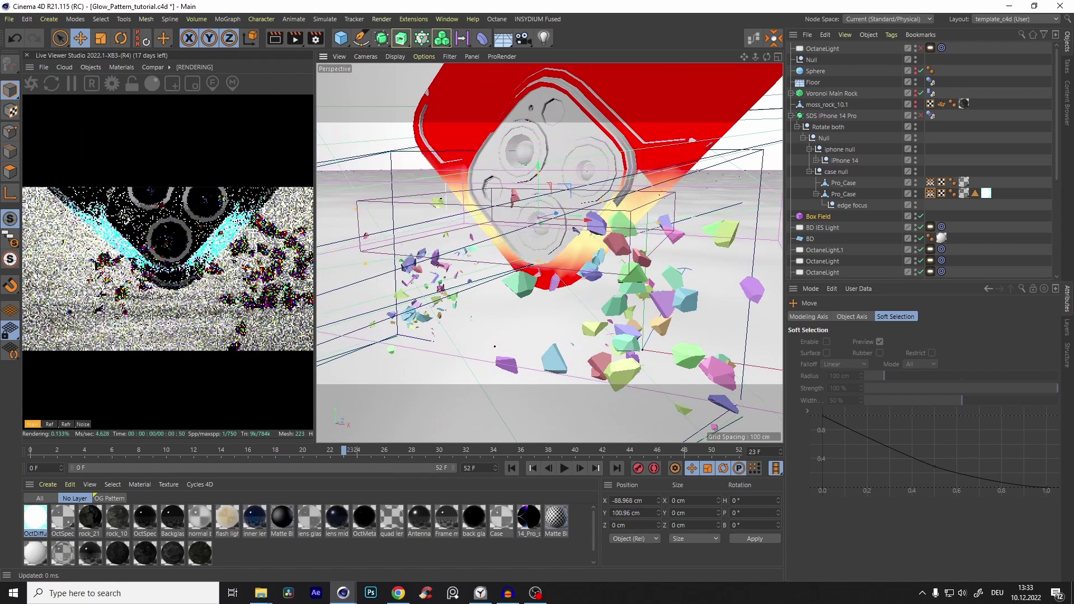
Reopen the node graph, clear the node search and arrange the Vertex Map node directly below the ImageTexture node
click(751, 39)
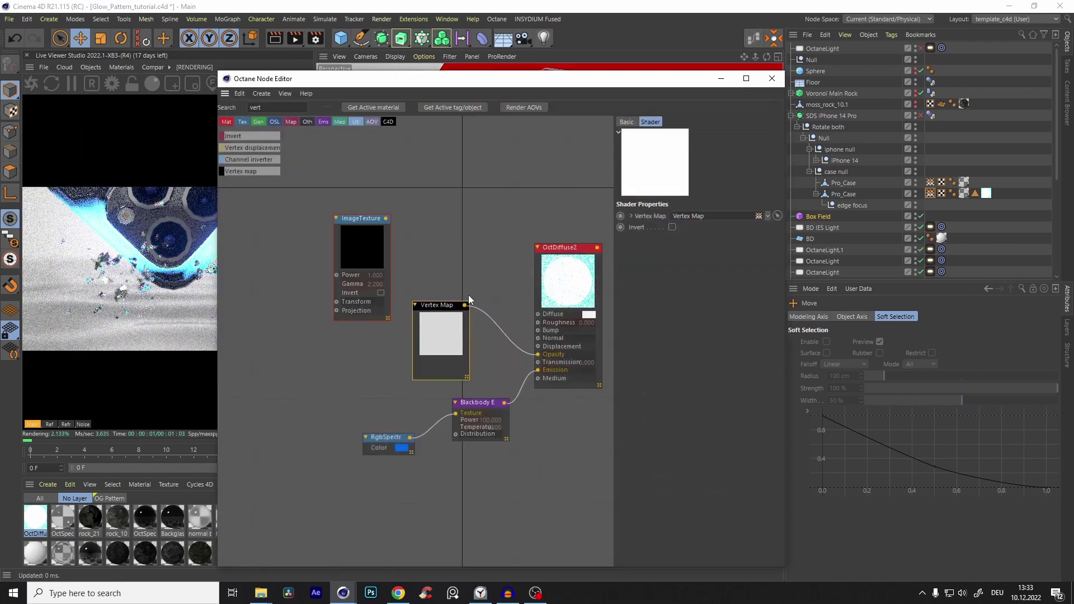
drag(462, 83, 545, 73)
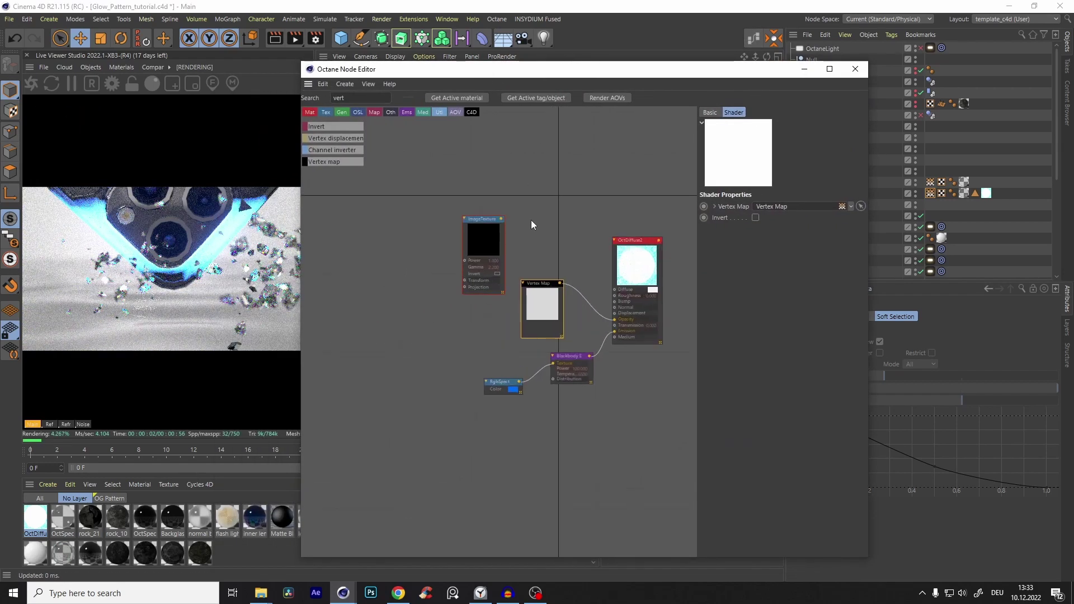
mouse_move(479, 240)
mouse_down()
mouse_move(485, 214)
mouse_move(461, 232)
mouse_up()
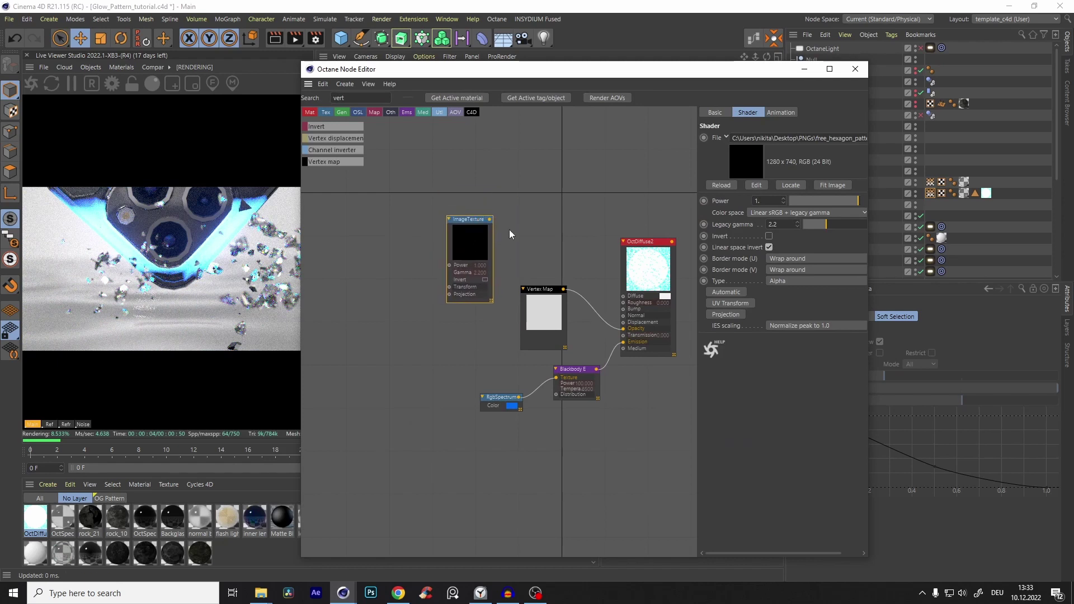
key(BackSpace)
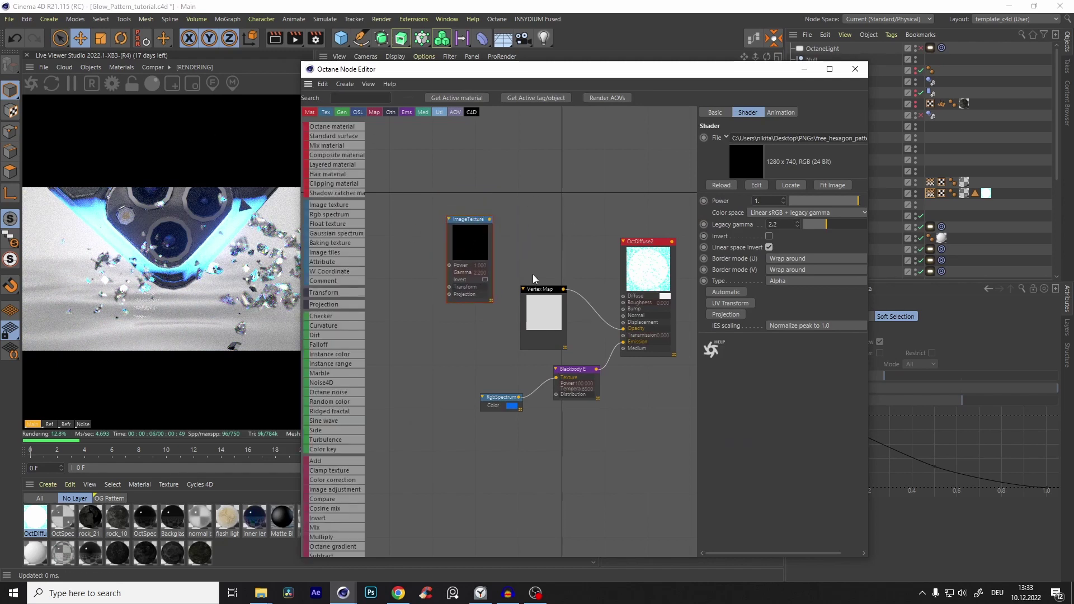
drag(546, 292, 472, 319)
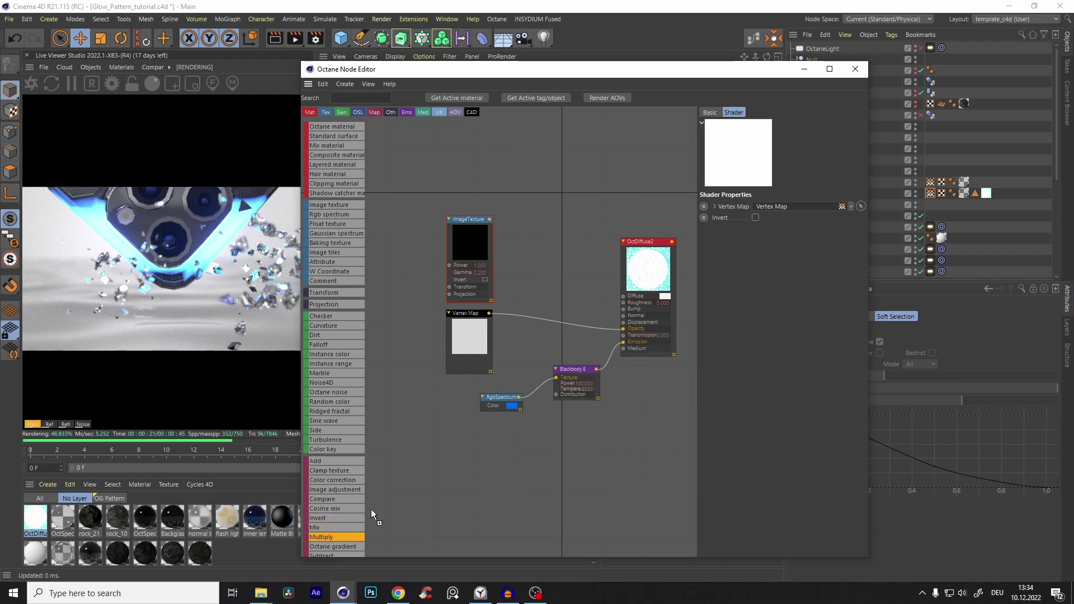
Add a Multiply node with ImageTexture as Texture1 and Vertex Map as Texture2, and connect it to the OctDiffuse2 Opacity
drag(543, 305, 543, 306)
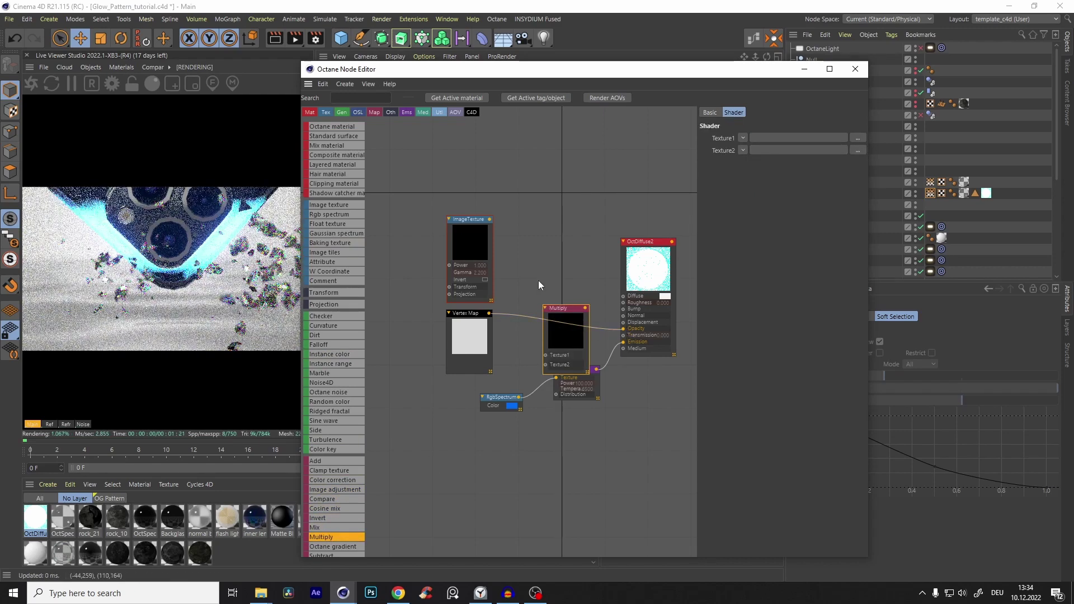
drag(543, 369, 545, 364)
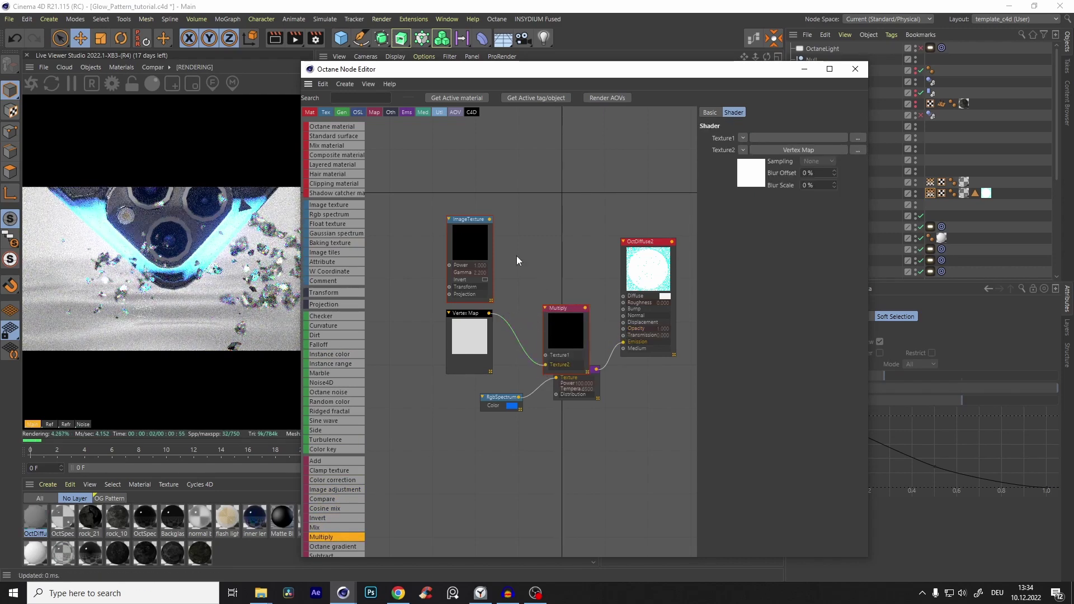
drag(566, 309, 548, 271)
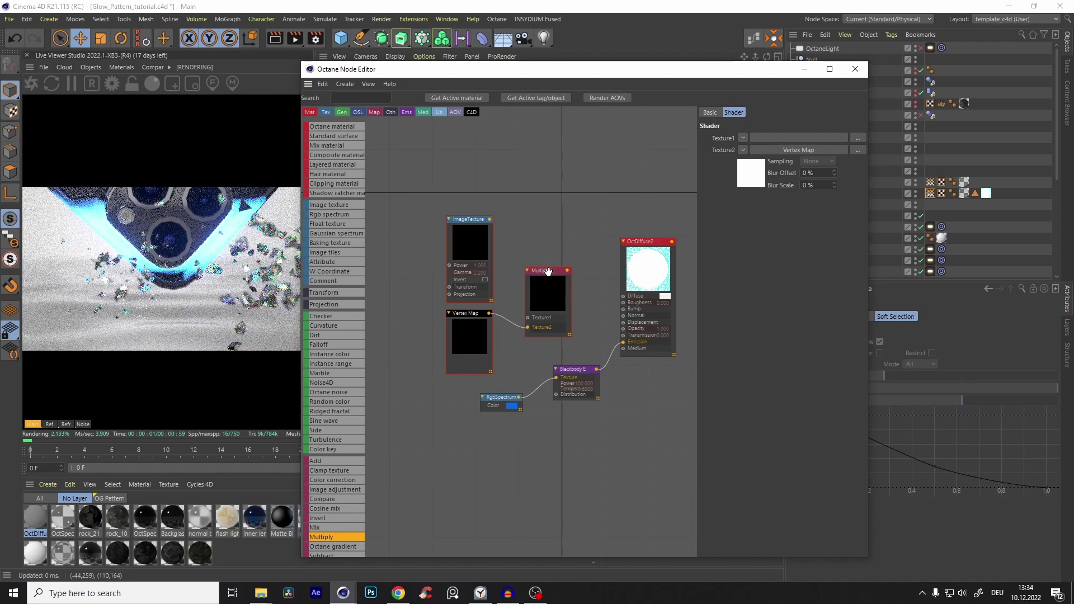
drag(490, 219, 526, 315)
click(475, 236)
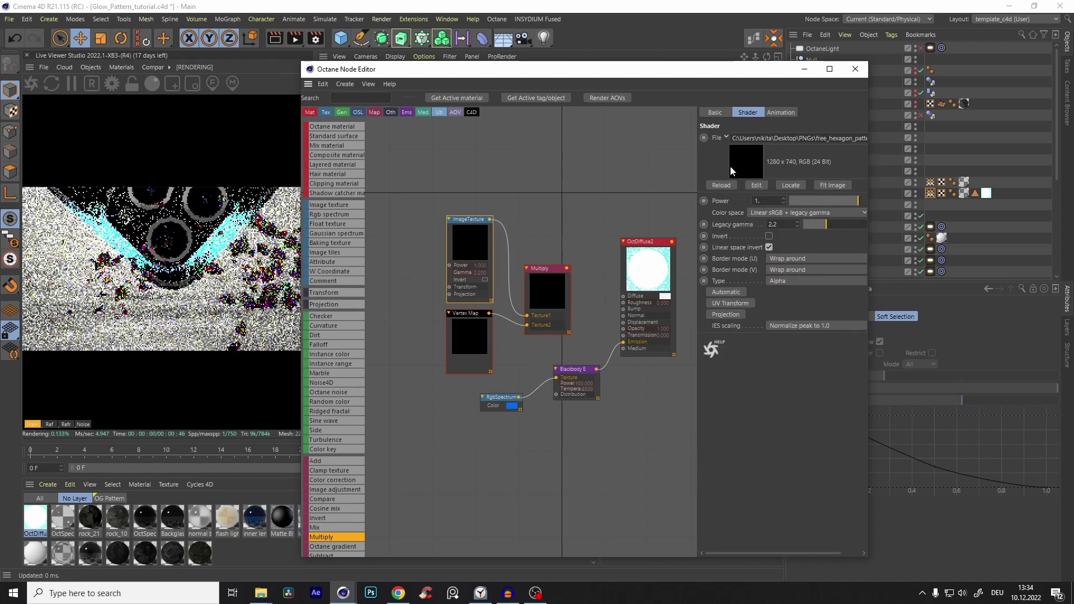
click(456, 338)
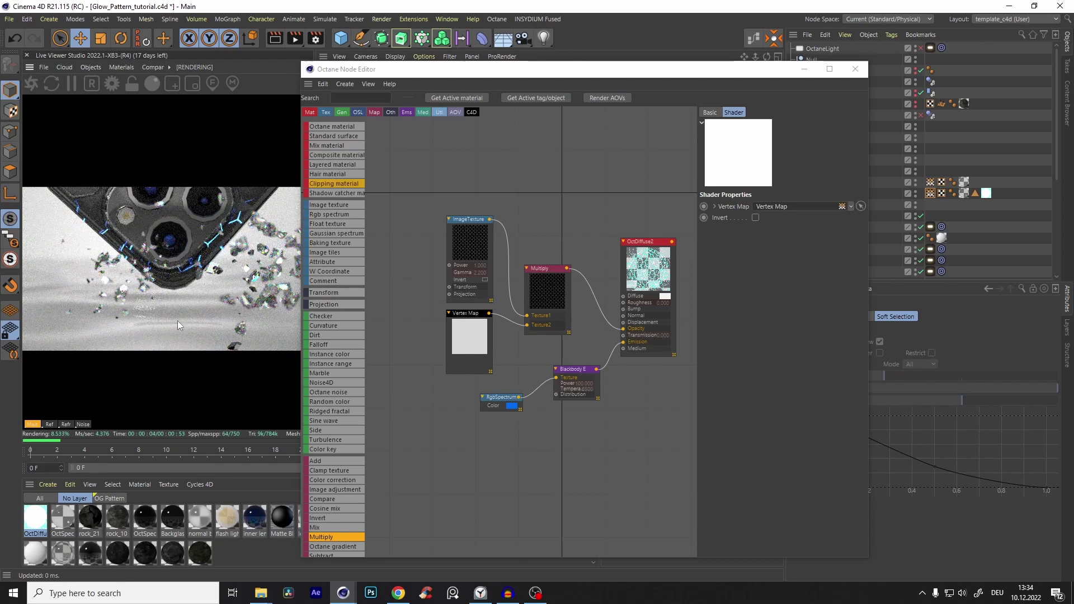
Add a Texture Projection node to the ImageTexture's Projection input and set its texture projection to Box
middle_drag(468, 239, 497, 301)
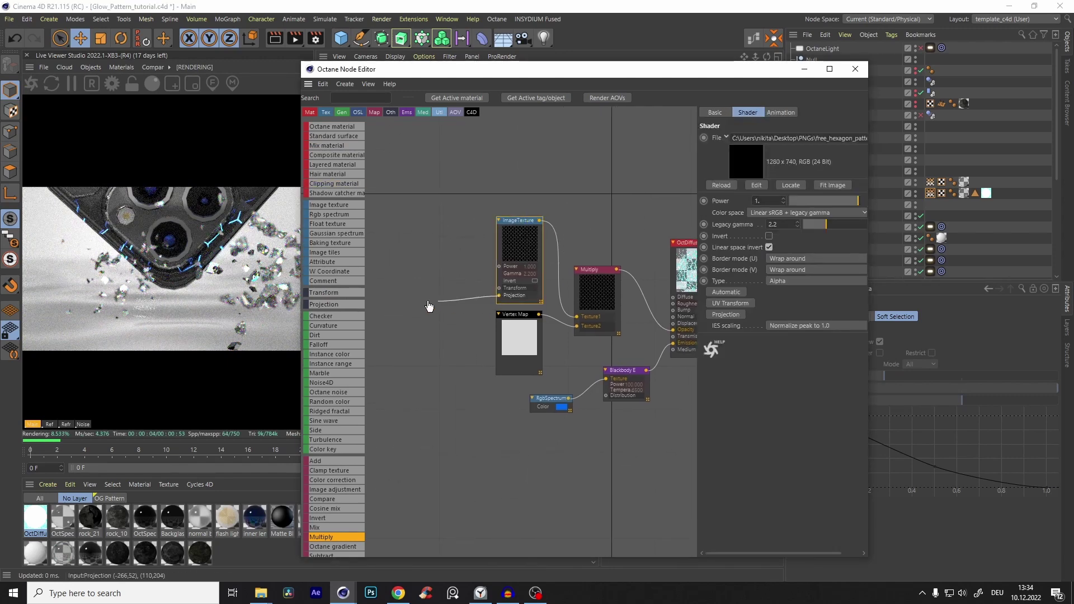
drag(429, 305, 430, 304)
click(495, 289)
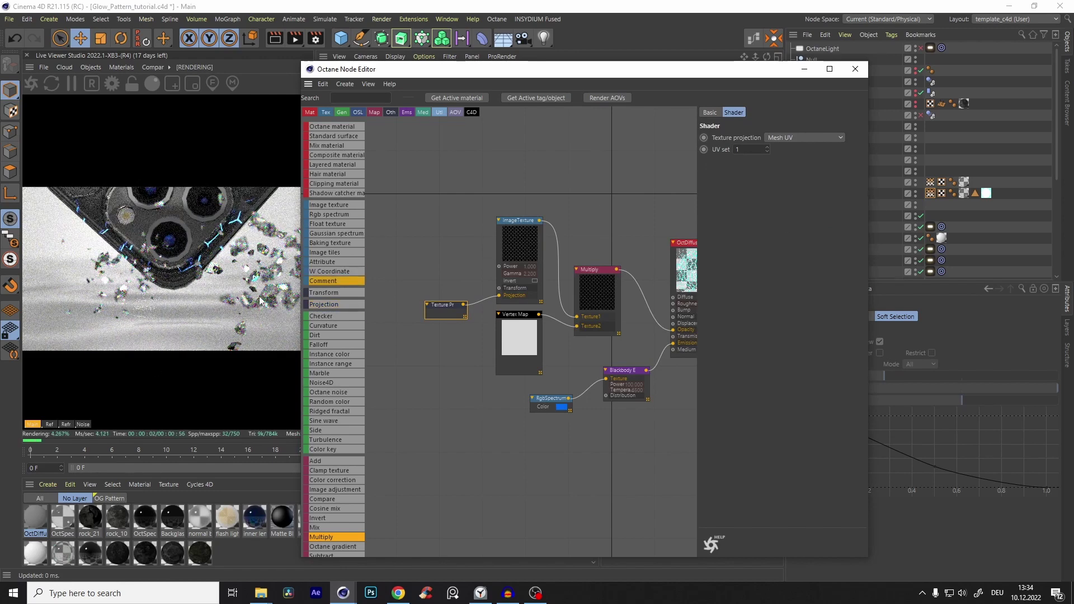
click(786, 149)
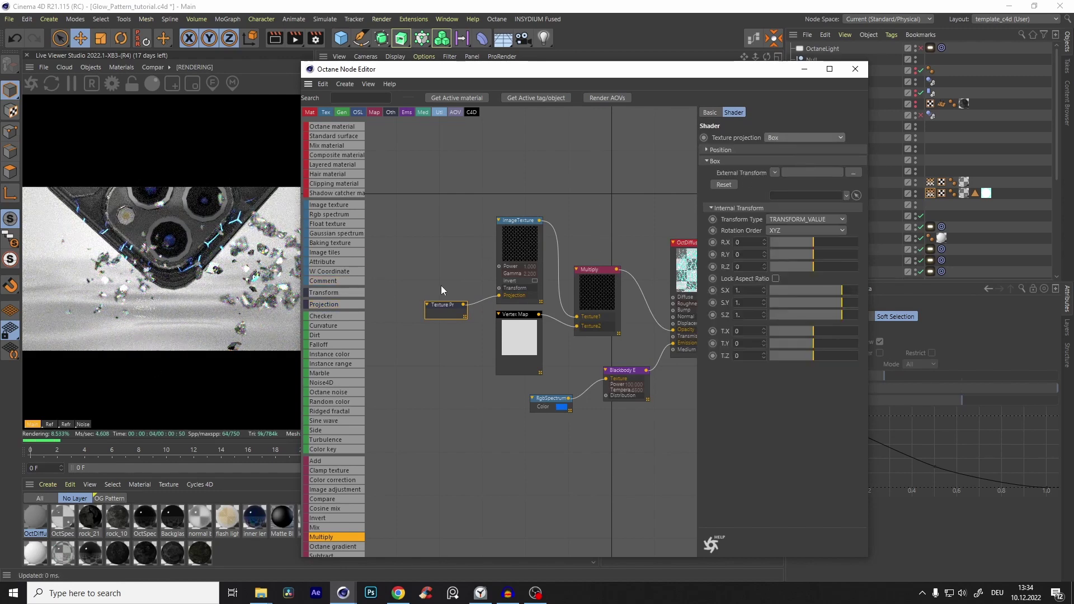
Add a Transform node to the ImageTexture's Transform input, scale it uniformly to about 0.44 and hide the node editor
drag(498, 287, 435, 271)
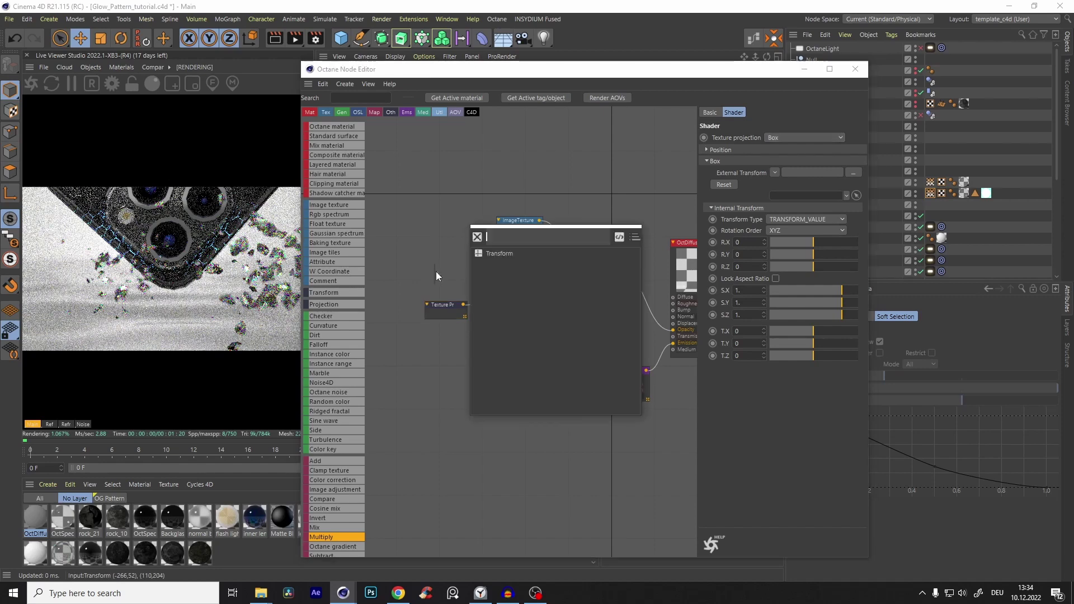
click(499, 254)
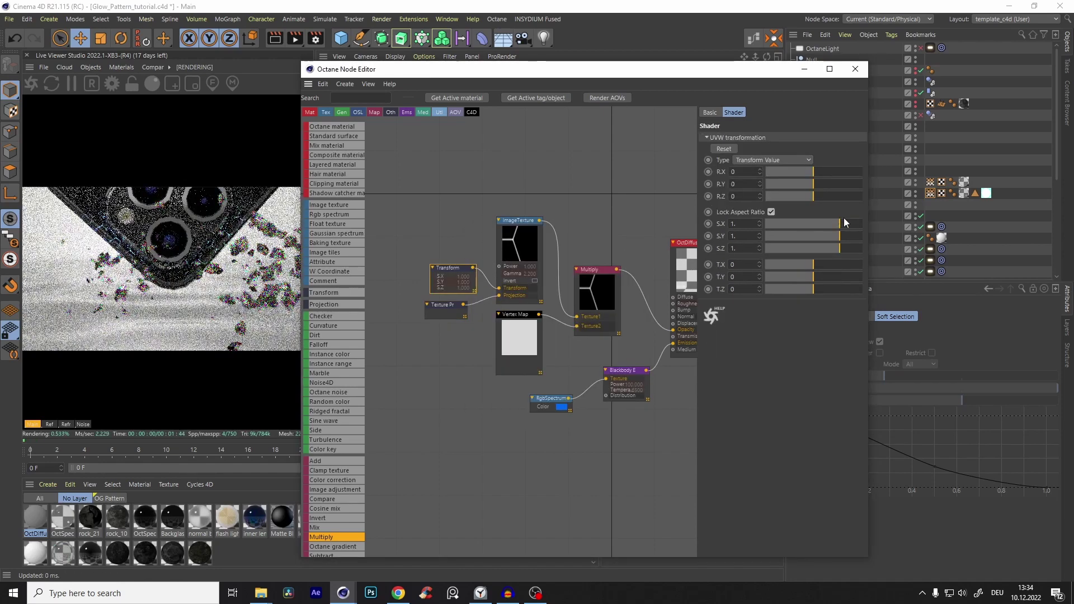
drag(843, 223, 791, 223)
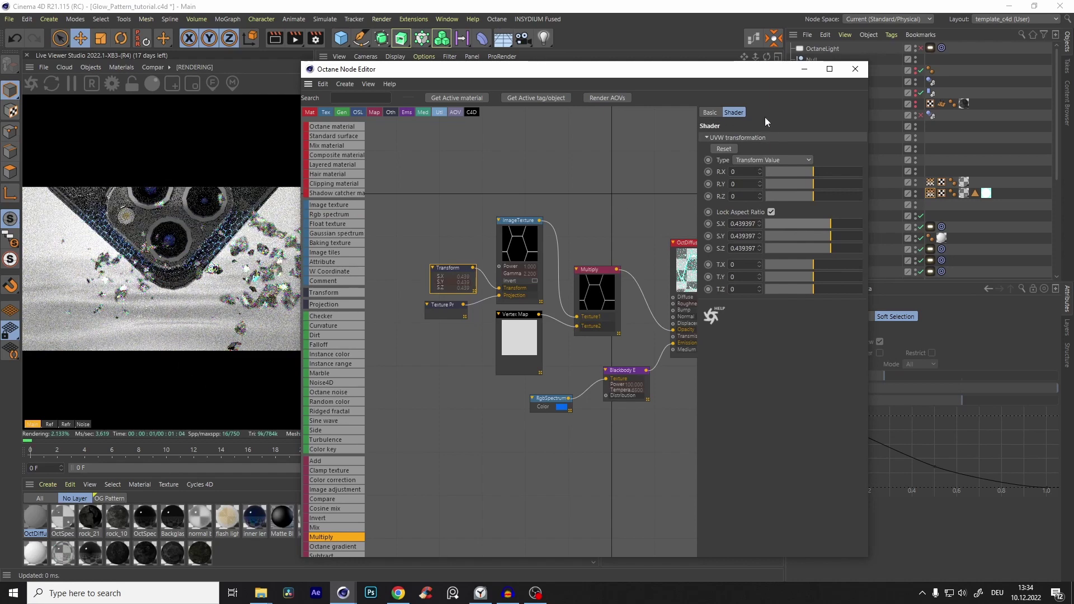
click(804, 71)
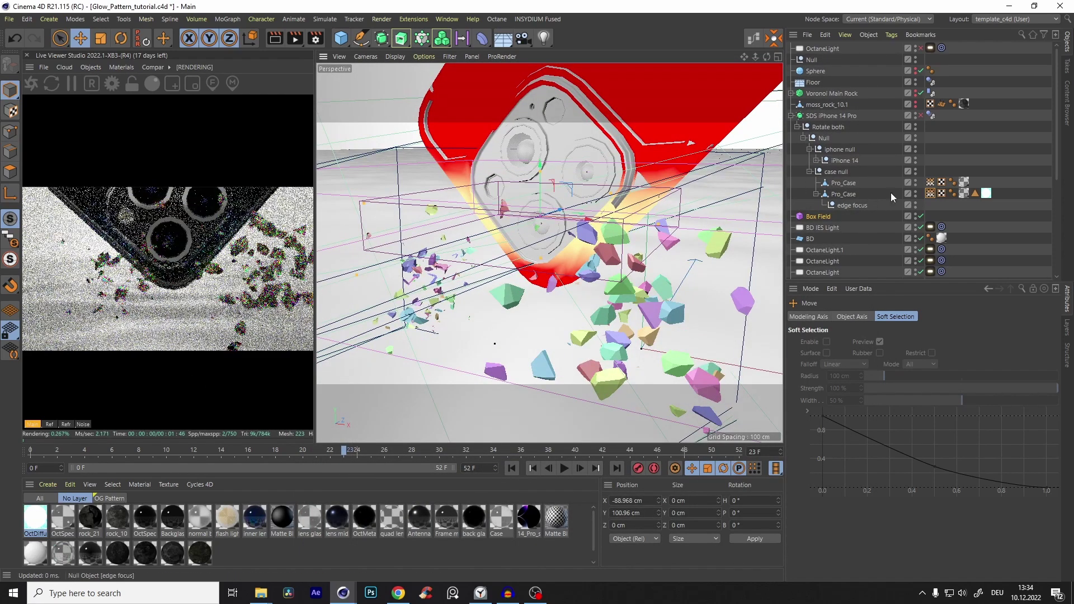
Show the Voronoi Main Rock and, at frame 0, lower the Box Field to about Y -22 cm beneath the iPhone
click(914, 103)
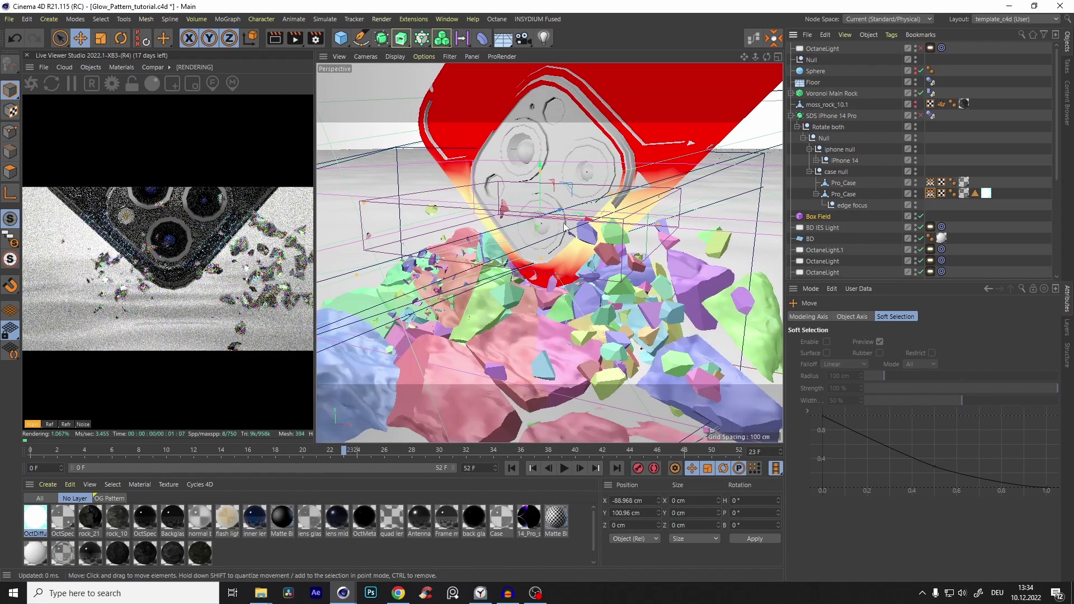
drag(341, 446, 29, 440)
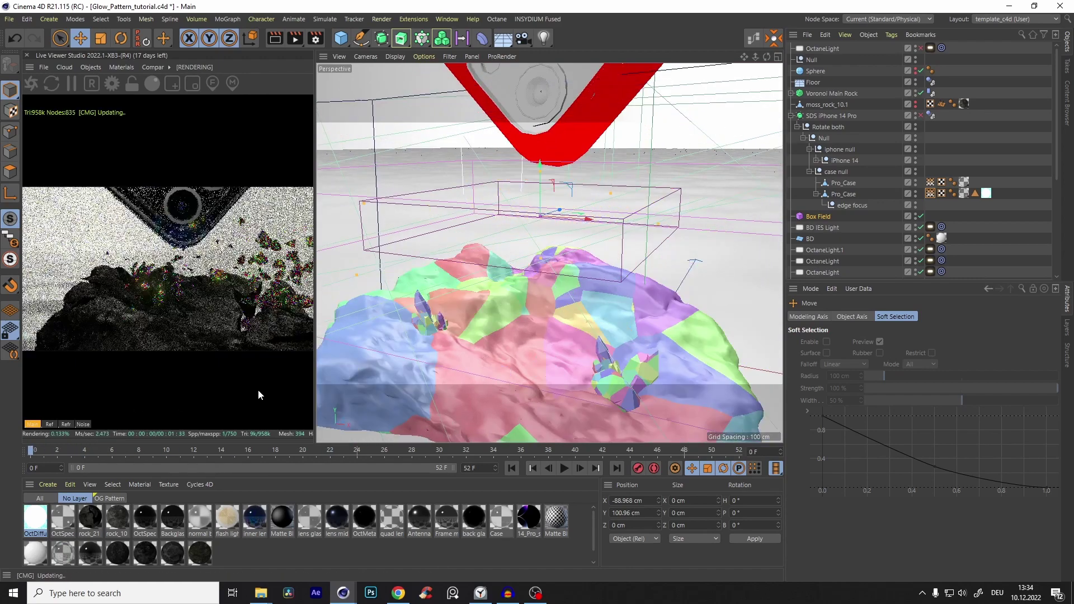
drag(557, 193, 554, 338)
At frame 14, position the Box Field just below the case at about Y 36.4 cm and record a keyframe for it
drag(32, 452, 85, 451)
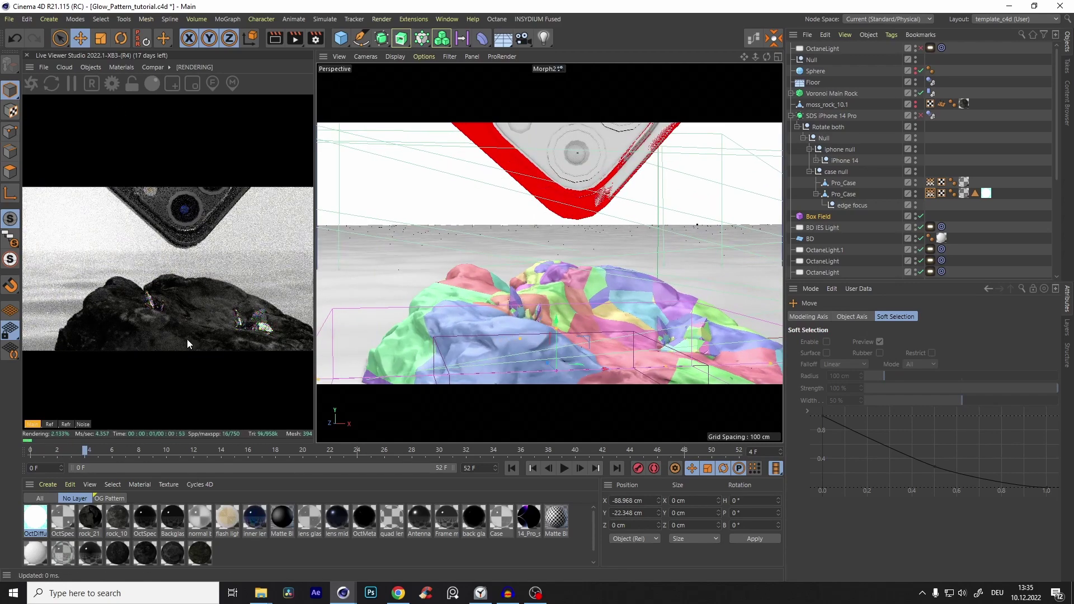
drag(86, 451, 274, 444)
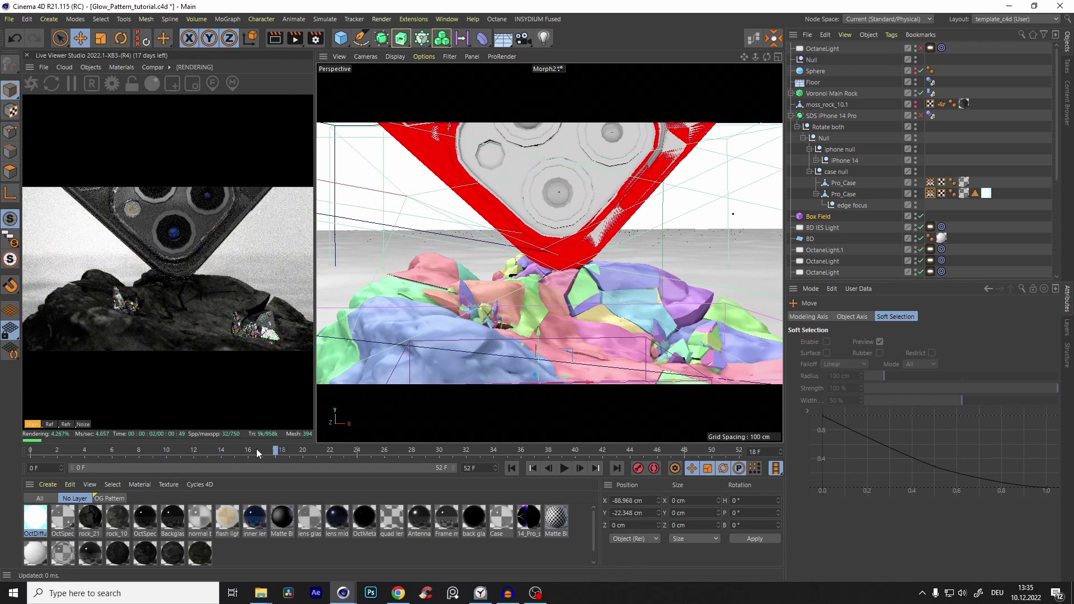
drag(256, 452, 222, 460)
drag(557, 340, 497, 189)
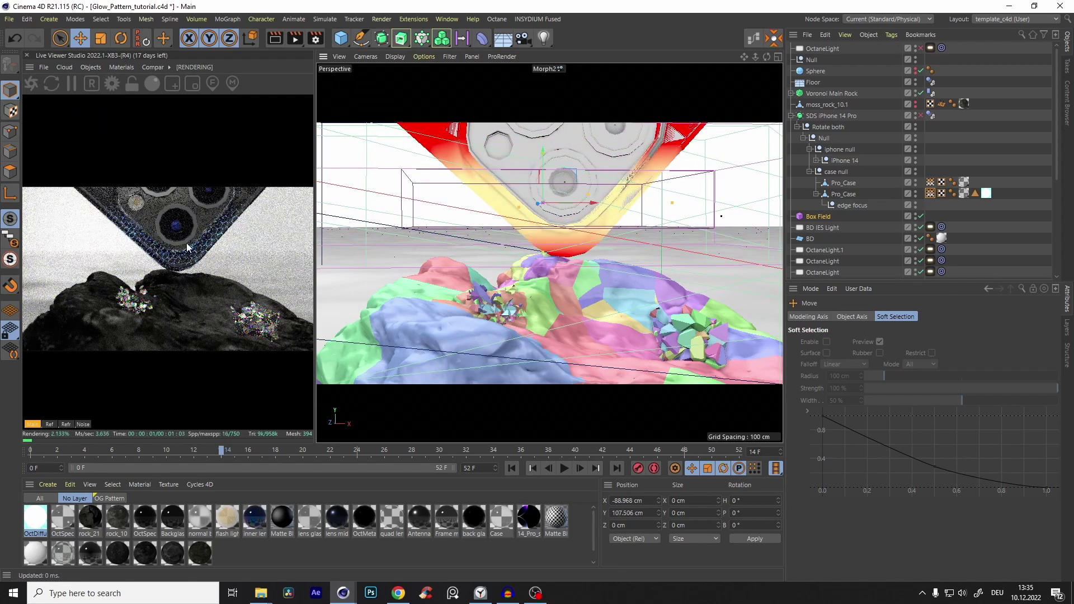
drag(550, 156, 552, 283)
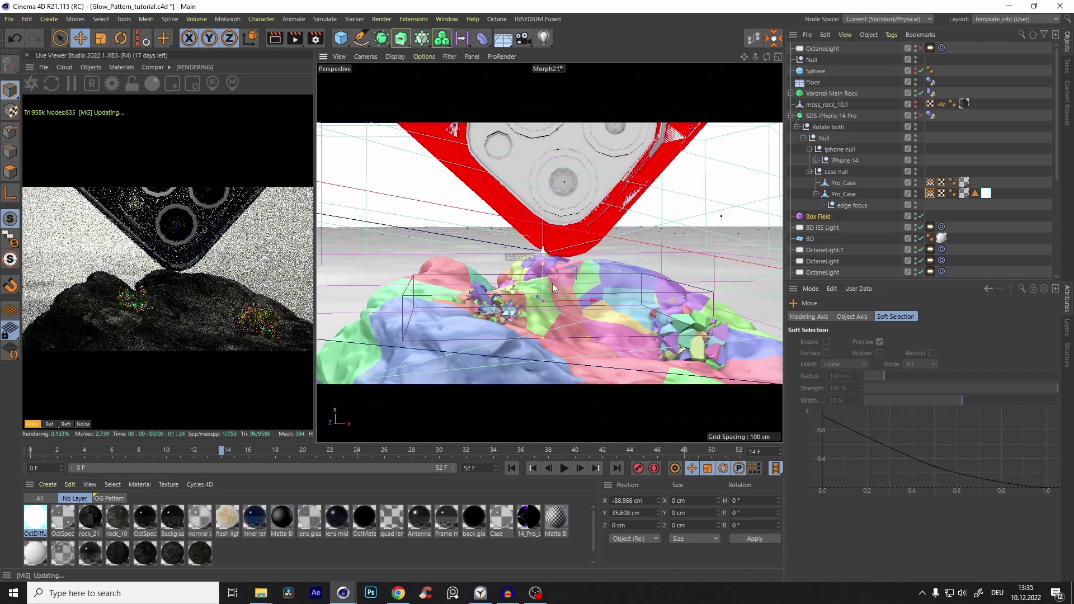
click(814, 216)
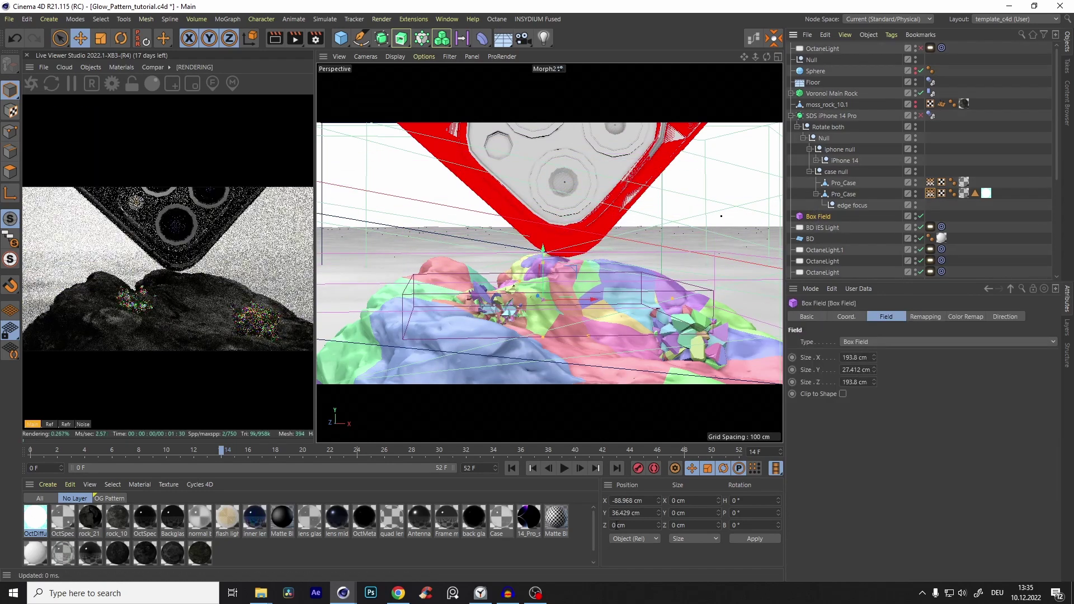
click(636, 469)
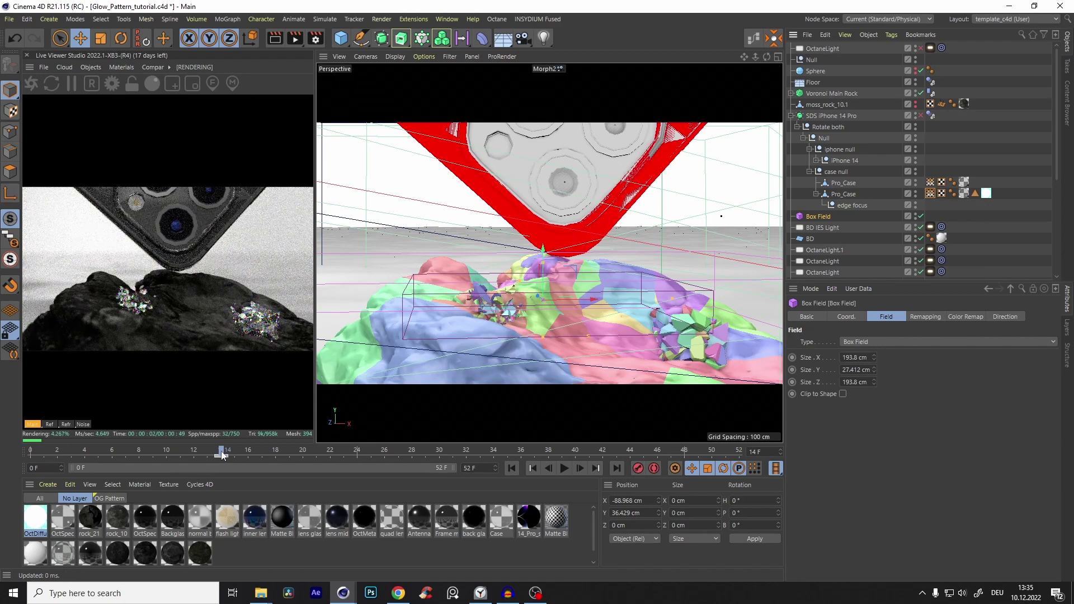
At frame 26, raise the Box Field to about Y 138.5 cm, keyframe it and scrub between both keys to check the glow
drag(228, 454, 384, 444)
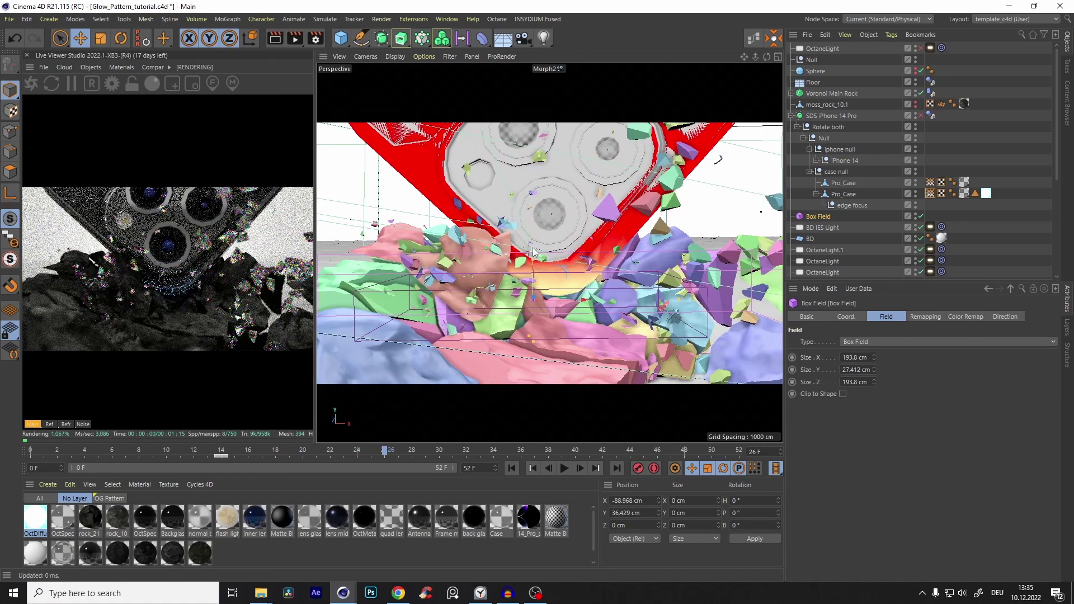
drag(542, 241, 571, 88)
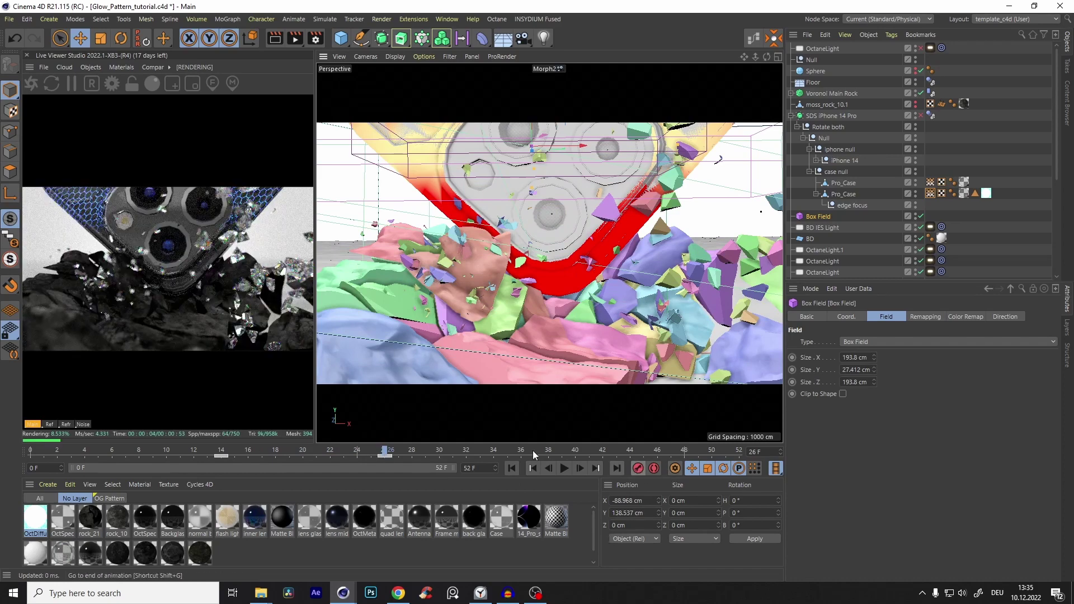
drag(385, 454, 263, 453)
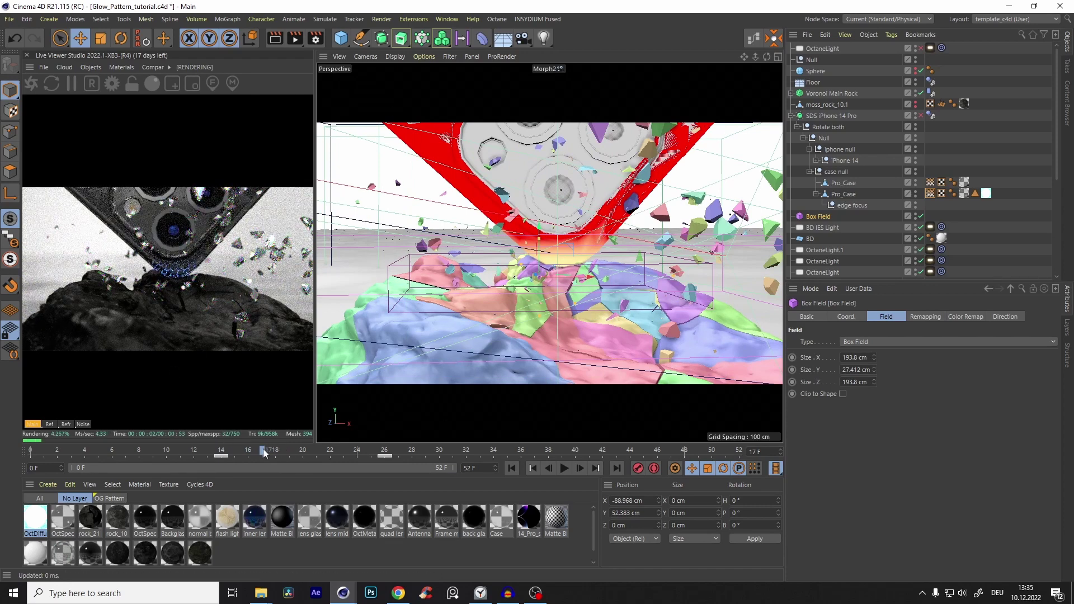
drag(264, 453, 316, 452)
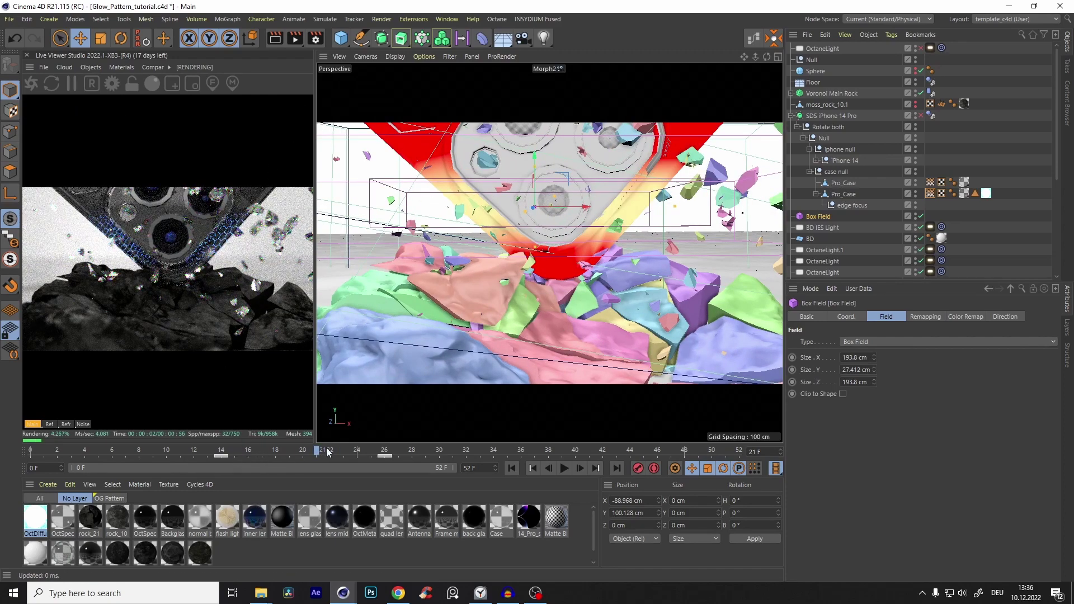
Inspect the glow around the camera area at frame 36 from several angles and select the second Pro_Case's polygon selection tag
drag(327, 453, 521, 454)
click(560, 69)
alt+drag(576, 246, 559, 260)
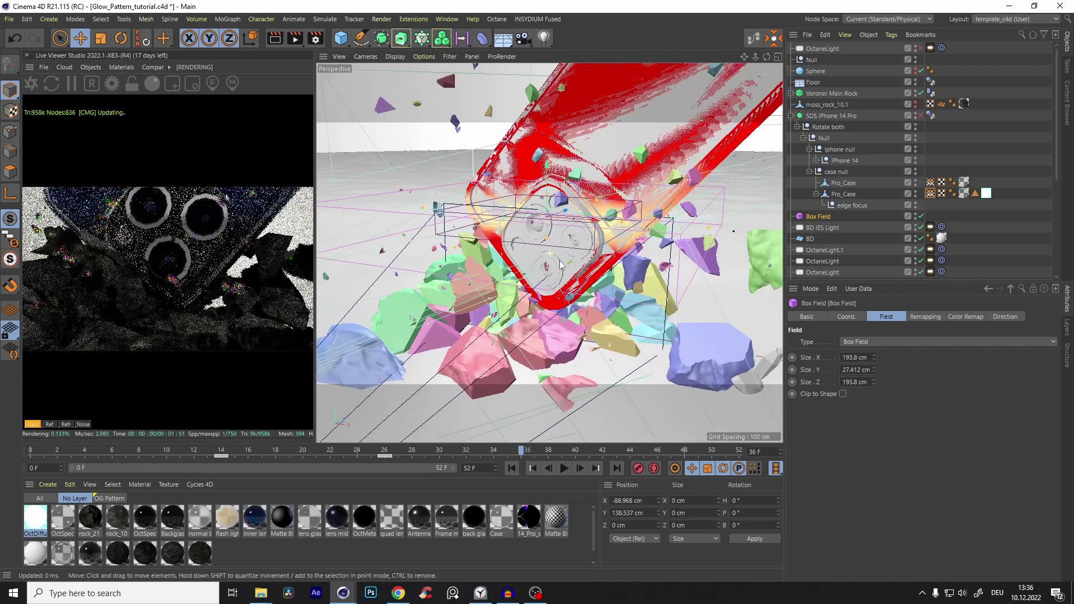
scroll(562, 260, up, 5)
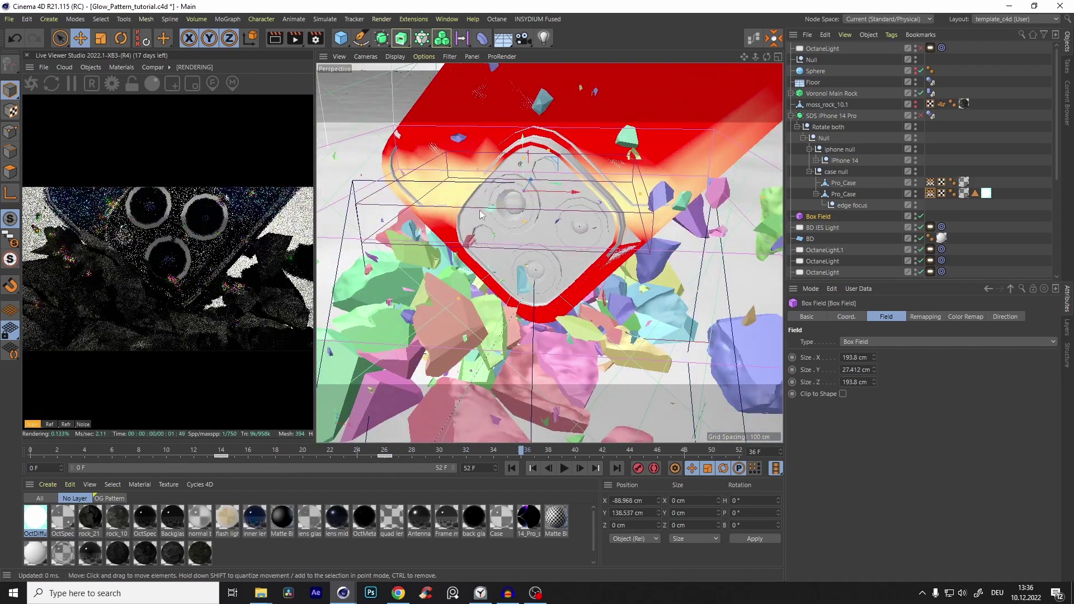
alt+drag(493, 197, 447, 195)
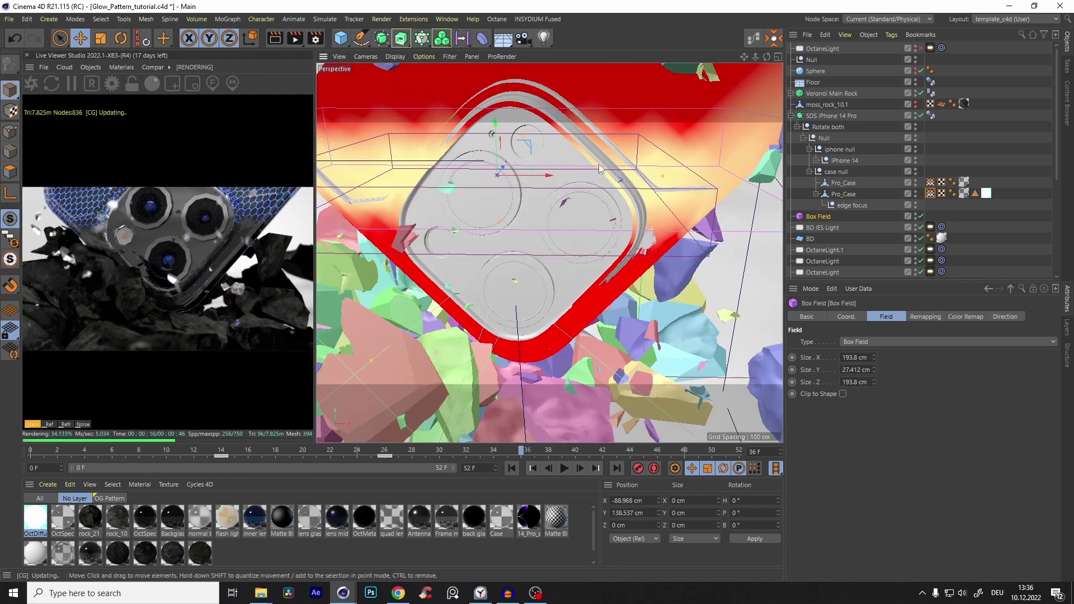
alt+drag(599, 168, 410, 167)
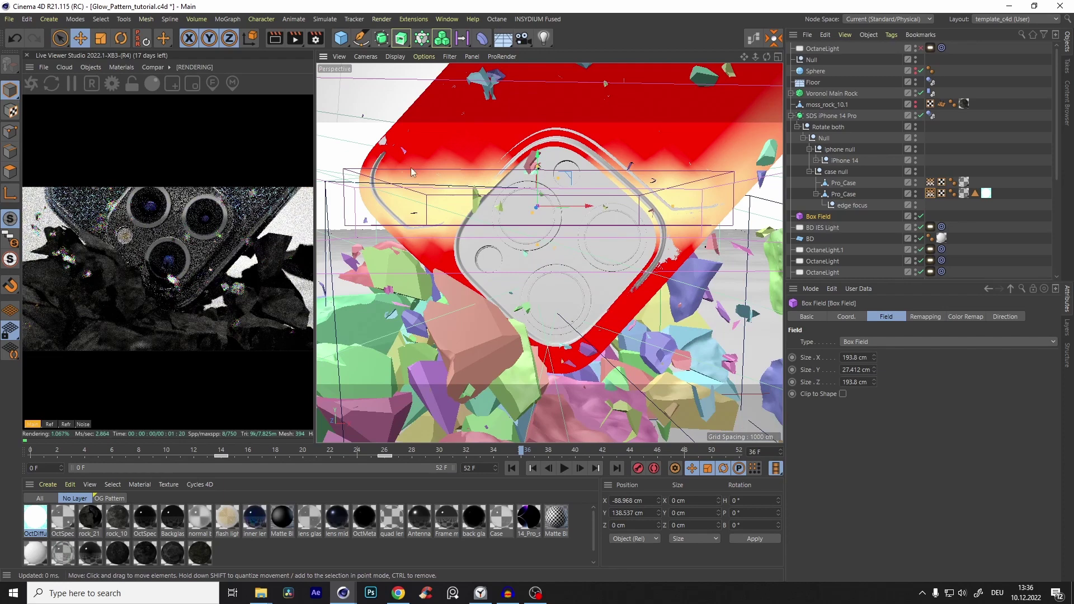
click(976, 194)
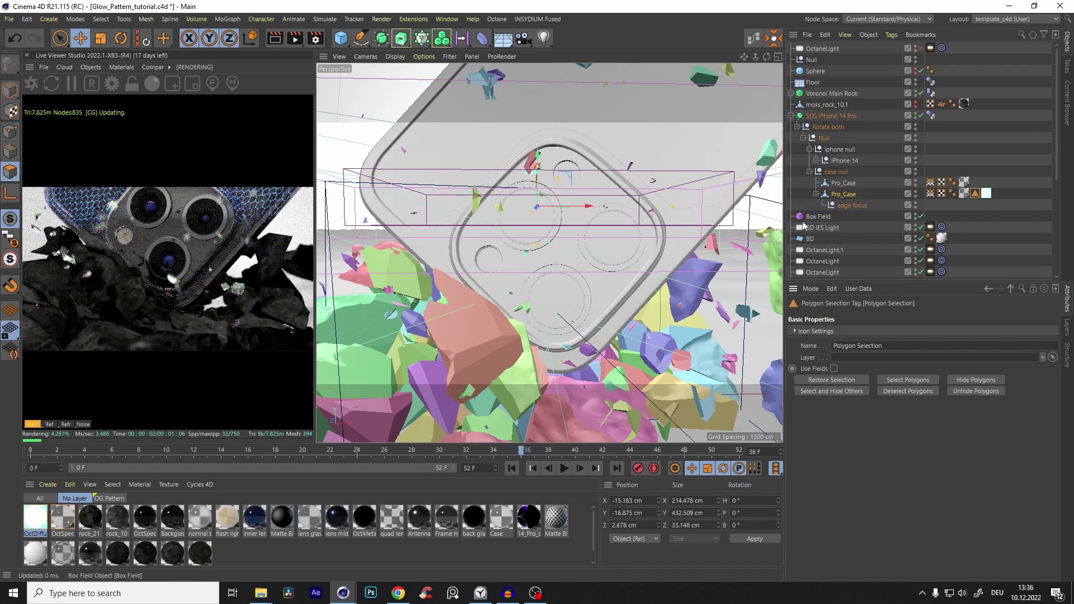
Switch to the reference iPhone case animation on YouTube in Chrome, pause it at 0:09 and return to Cinema 4D
click(397, 592)
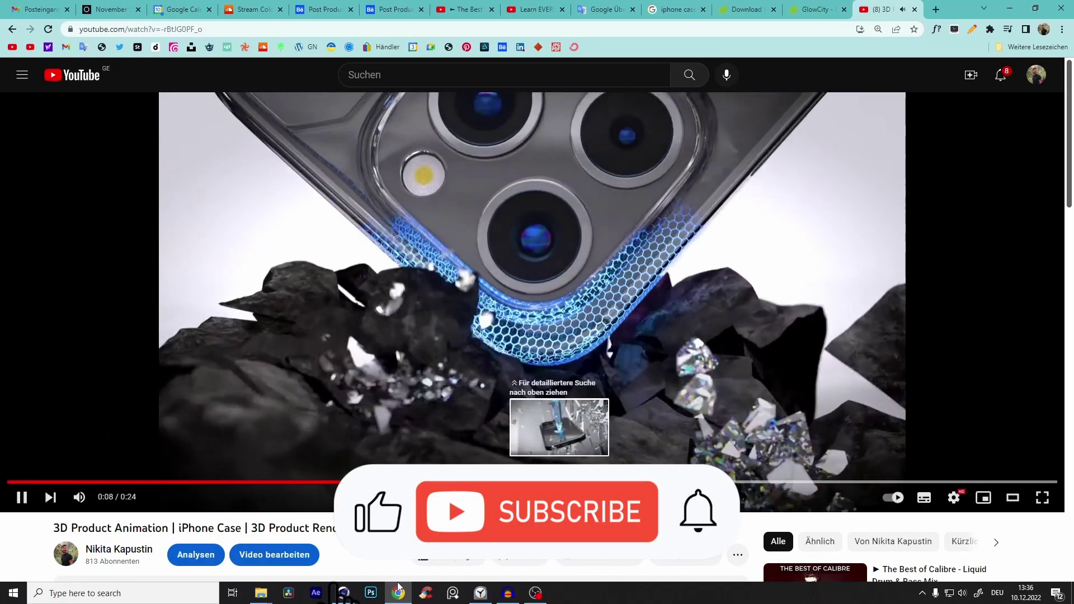
key(space)
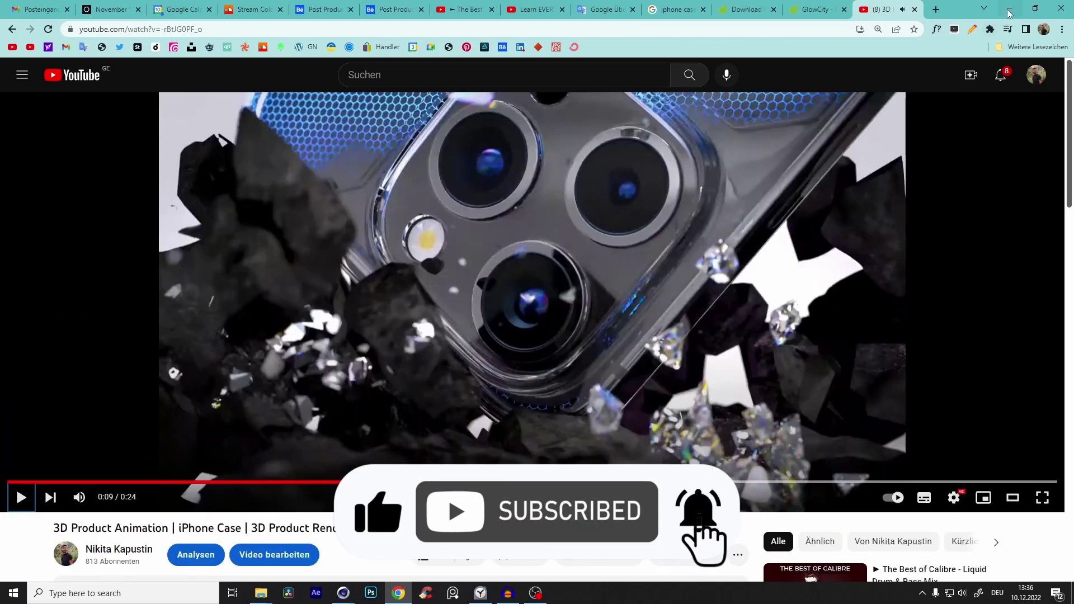
click(1009, 10)
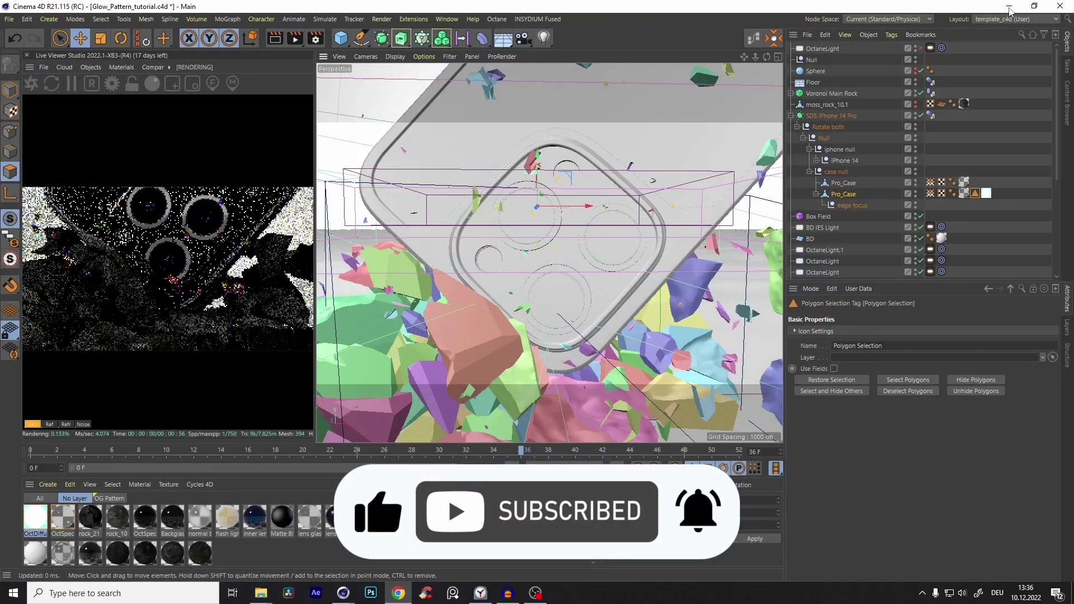